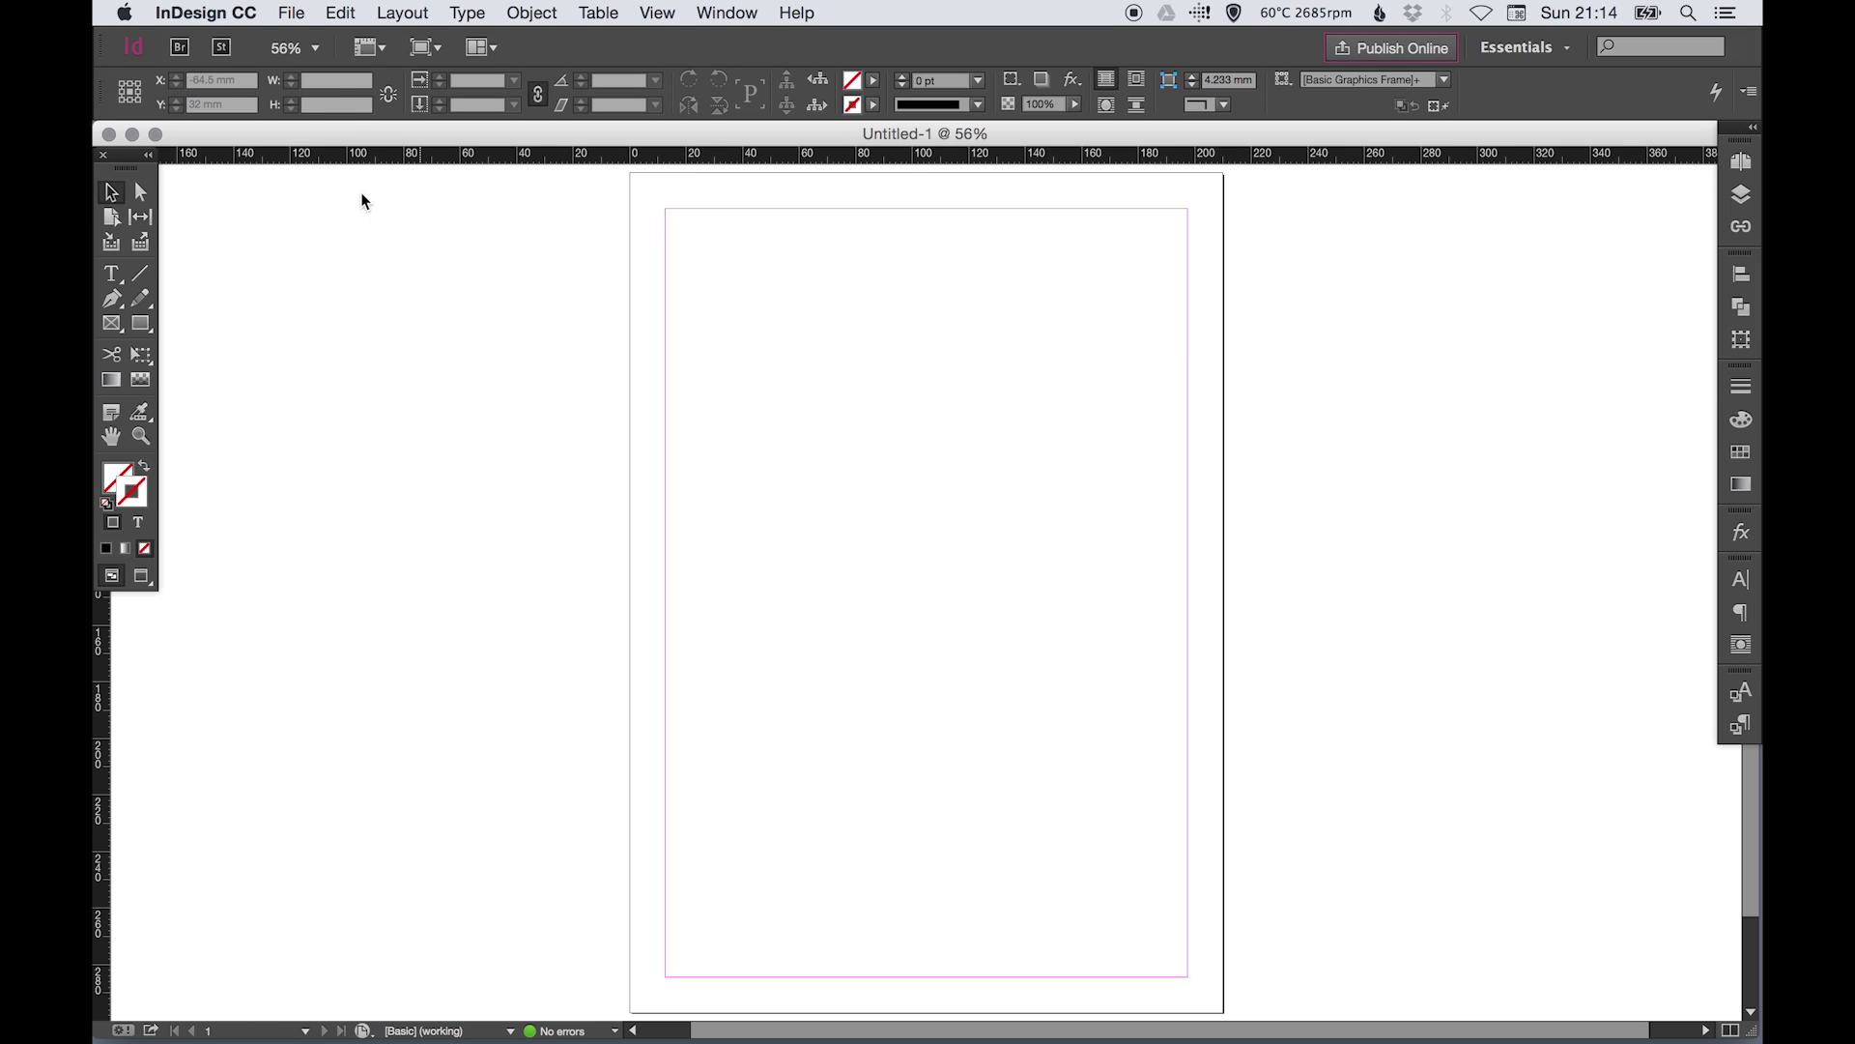
Start a new document from the File menu, keeping the Default preset.
left_click(293, 14)
mouse_move(386, 39)
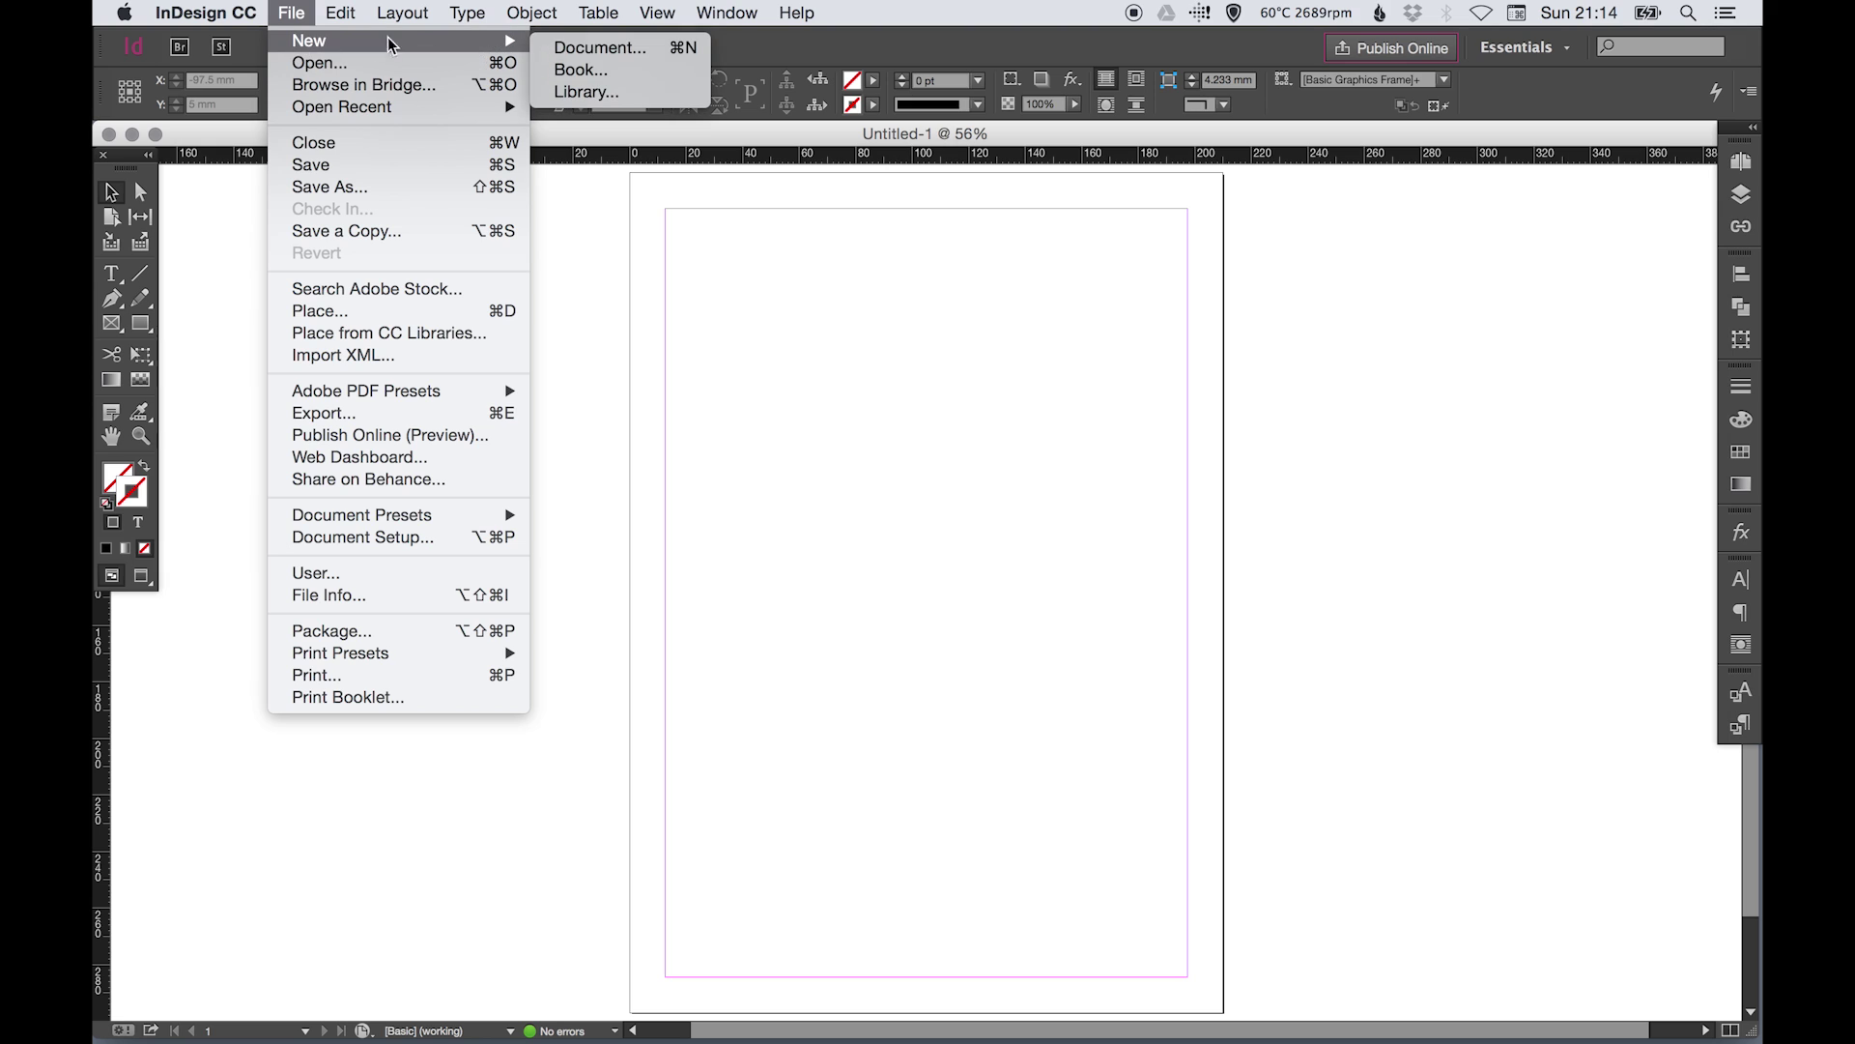
left_click(607, 50)
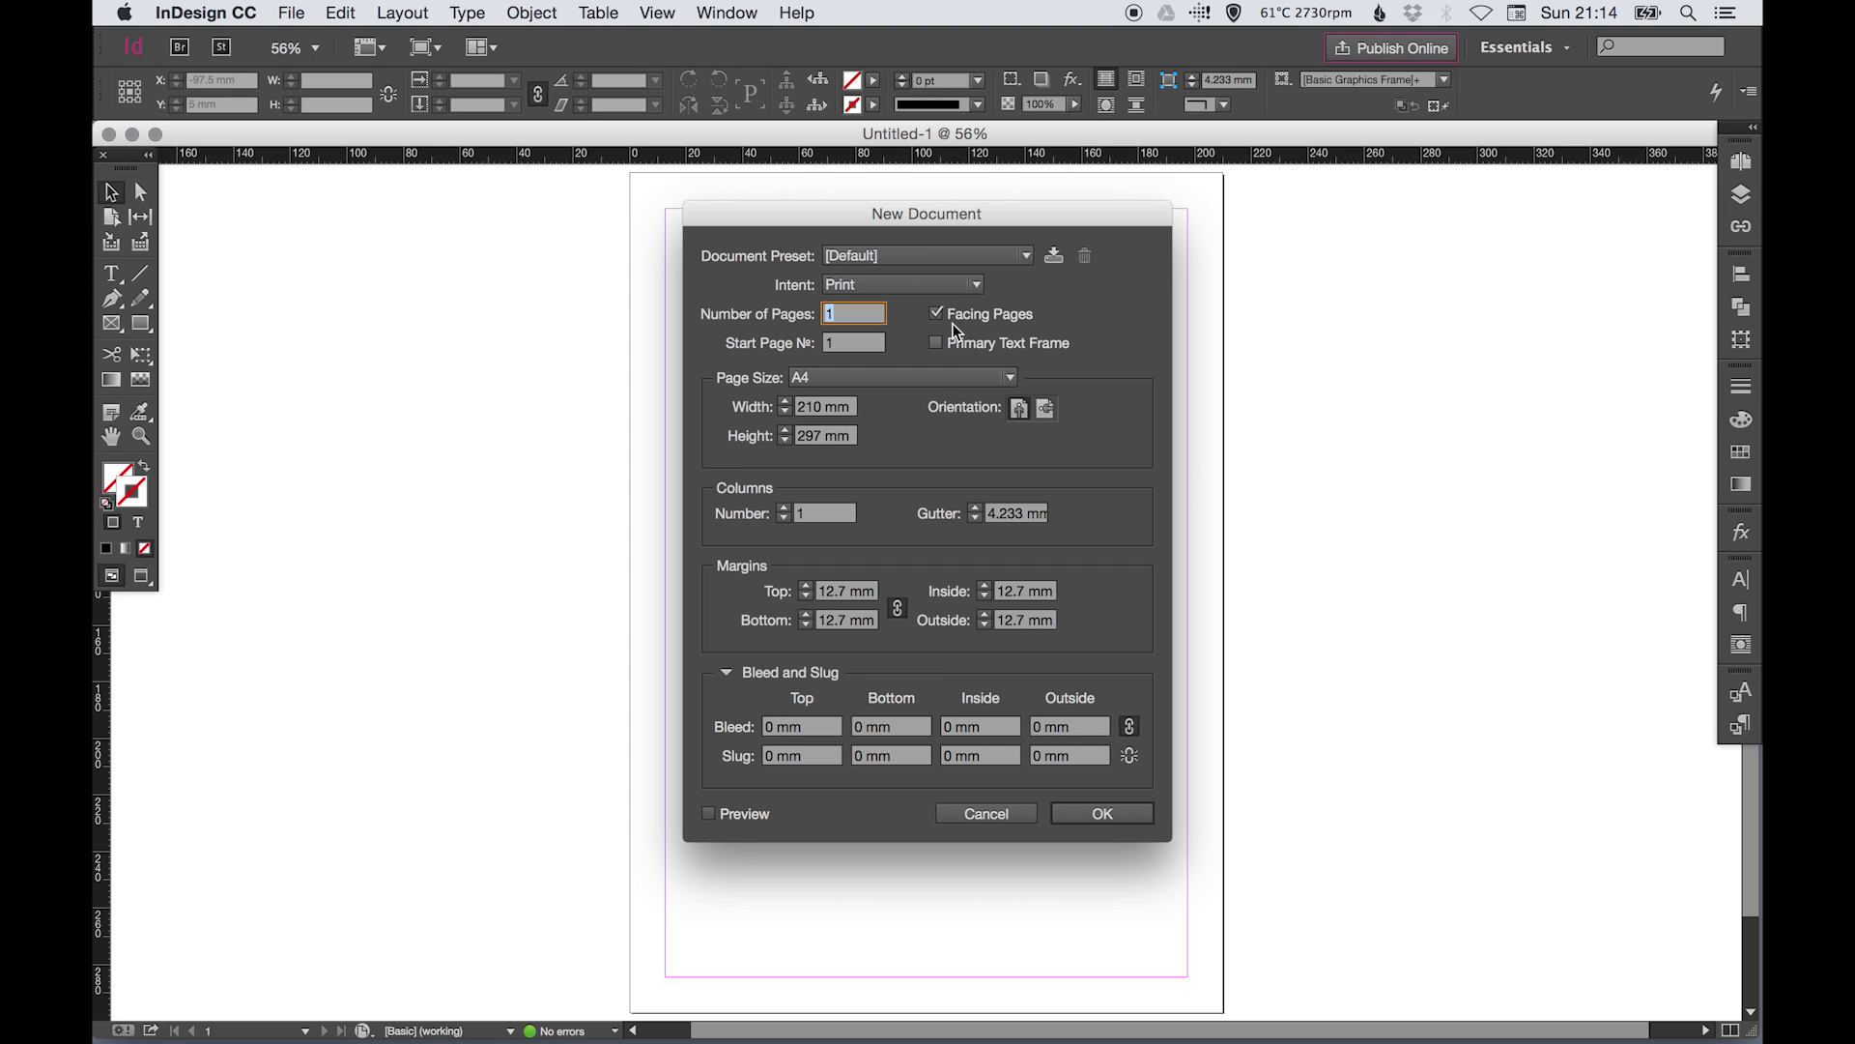
left_click(954, 253)
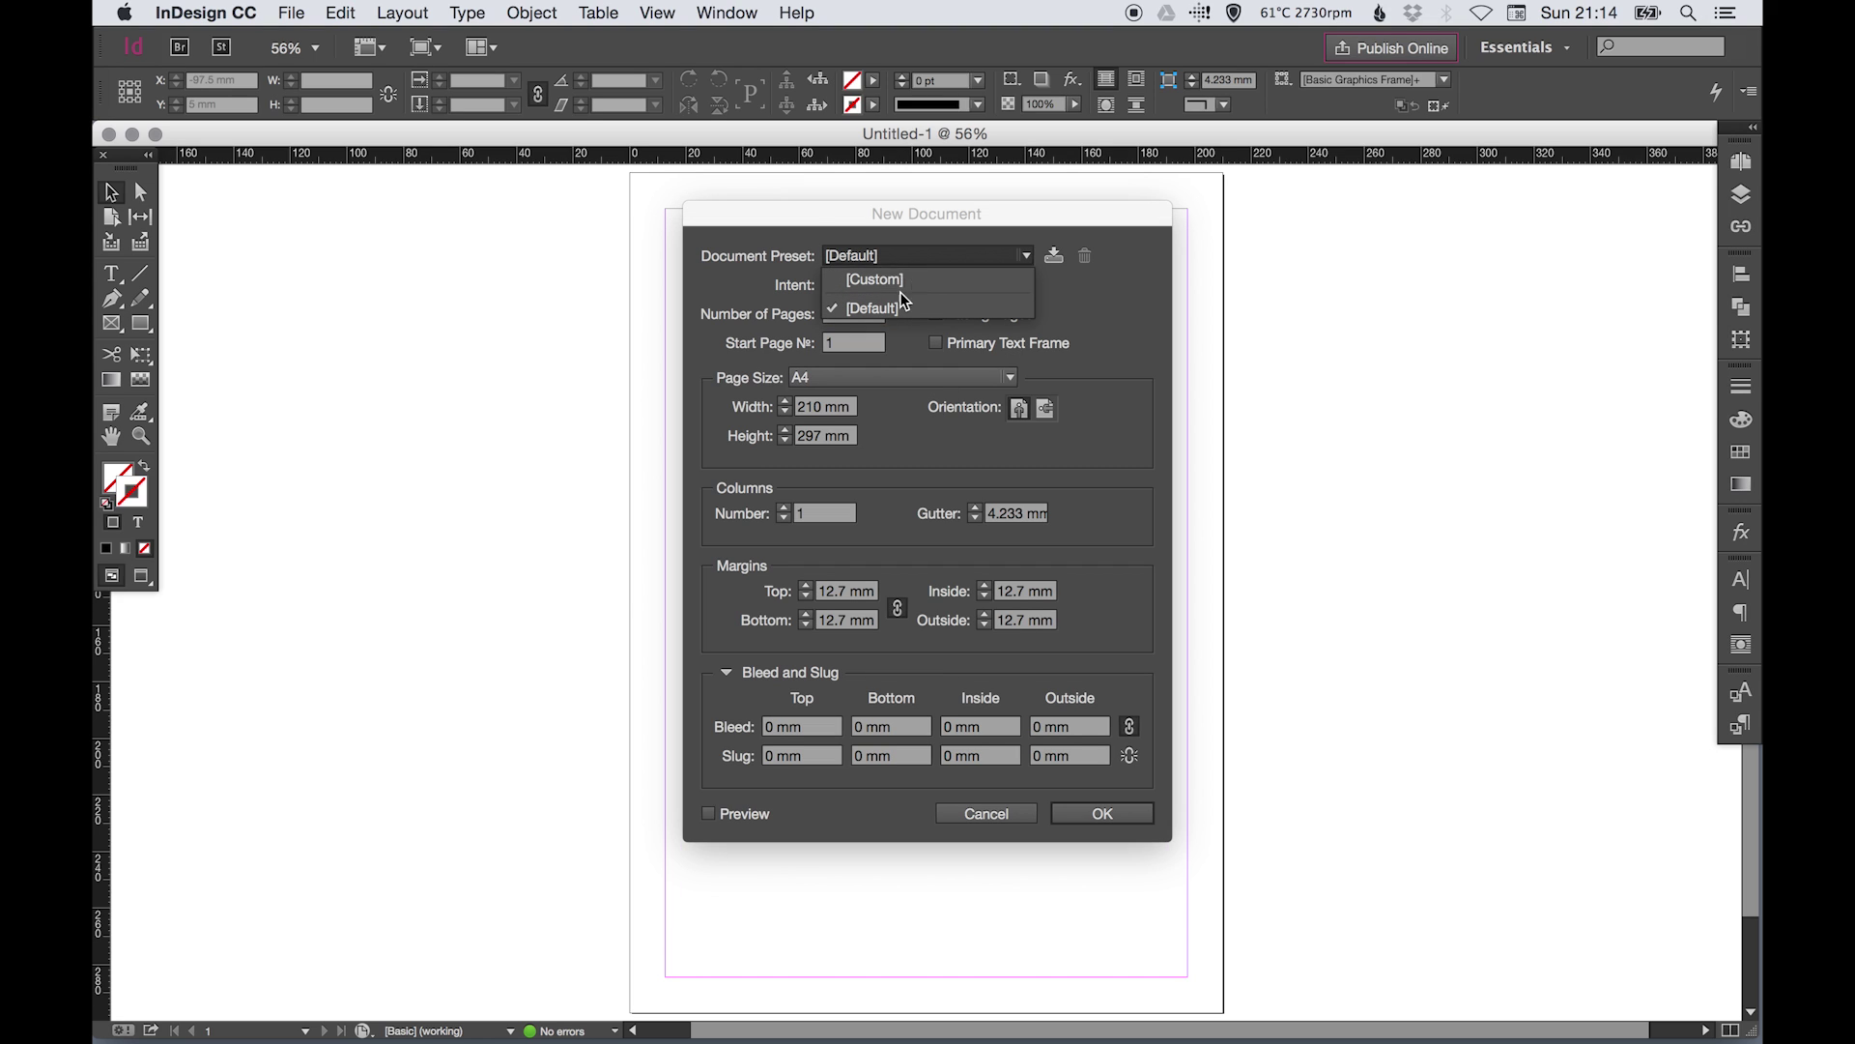
left_click(953, 253)
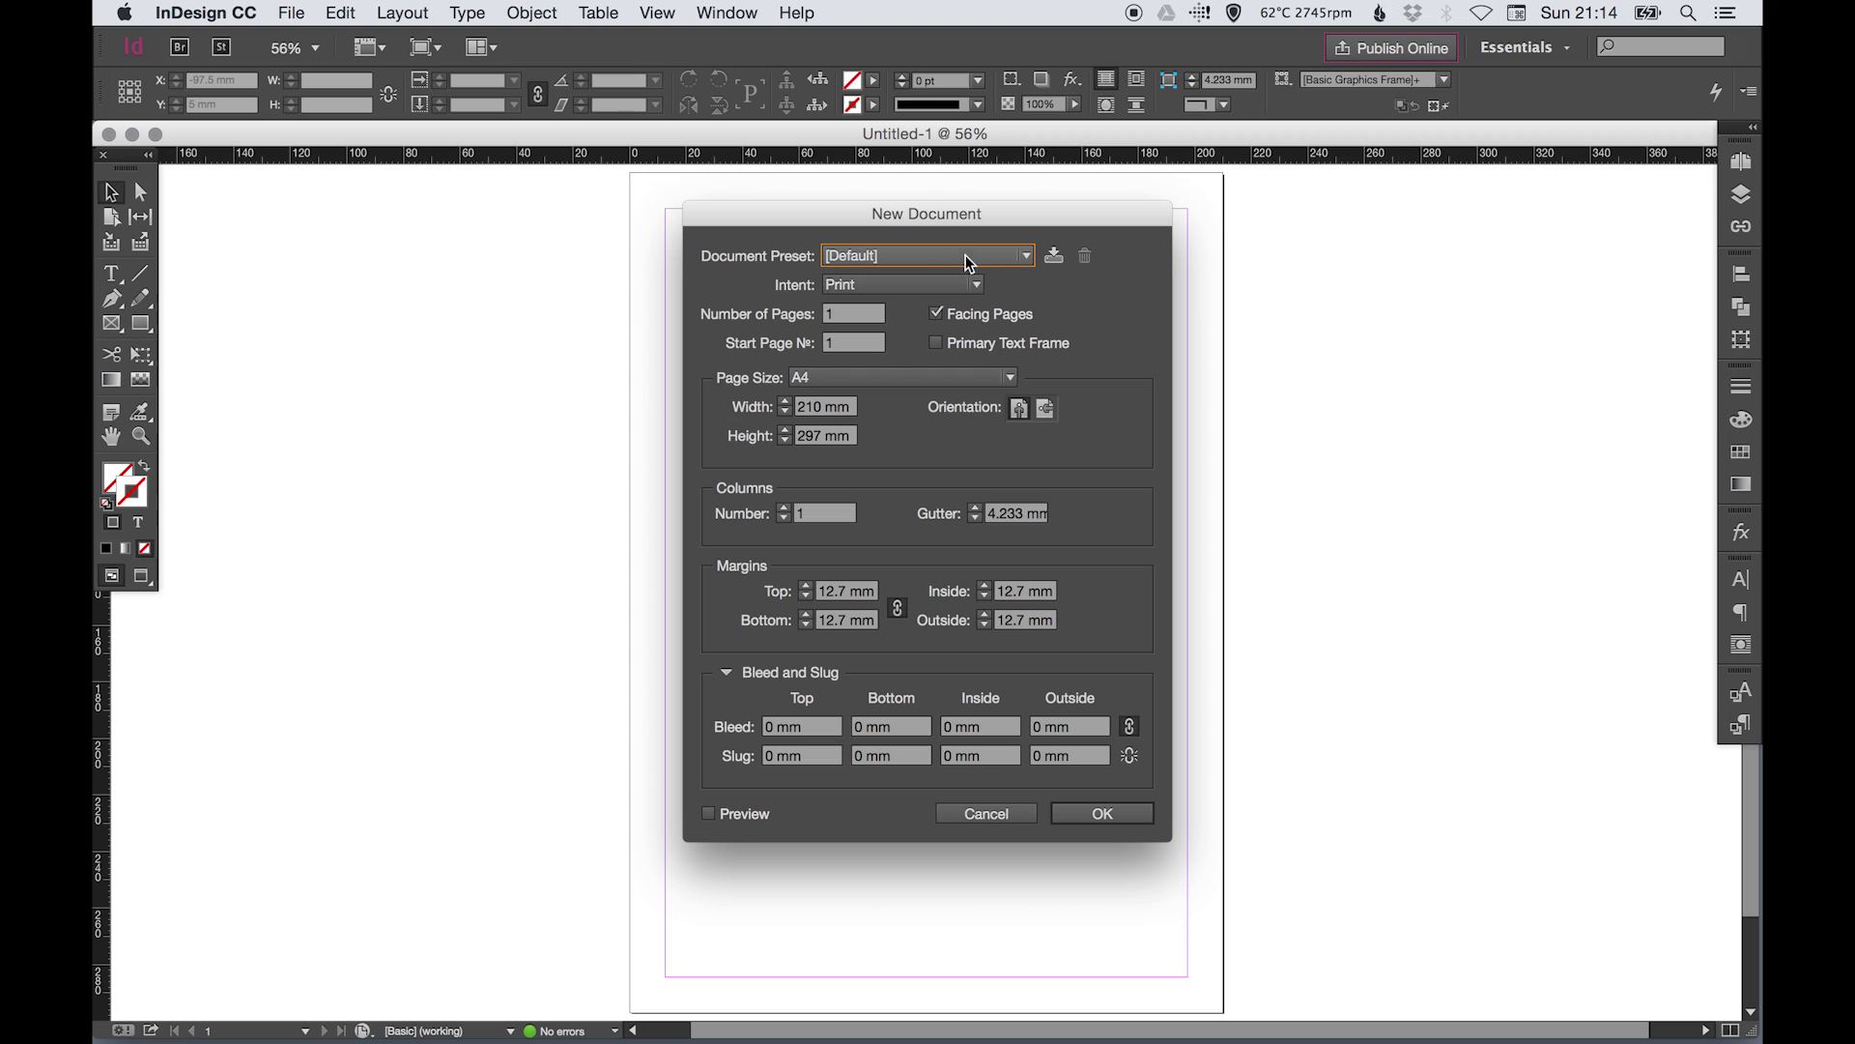
Switch the document intent to Web and back to Print so the page size is A4.
left_click(945, 276)
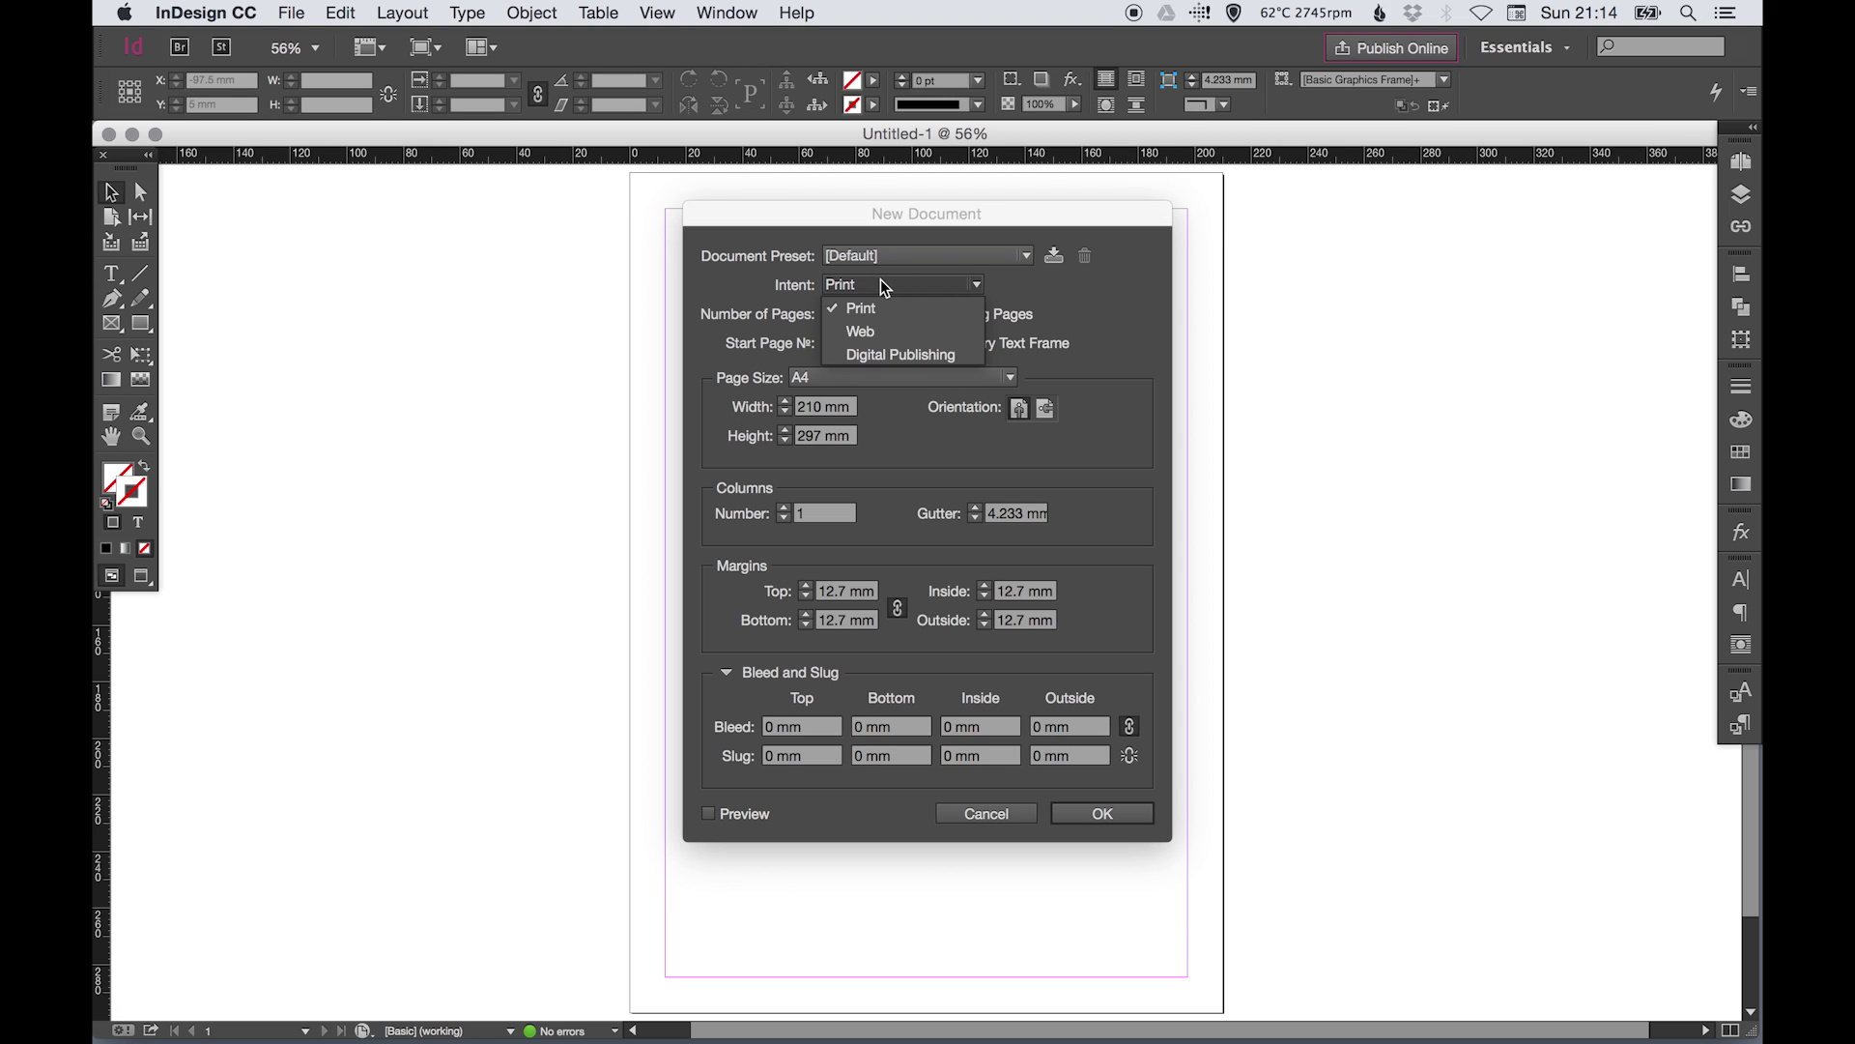
left_click(905, 330)
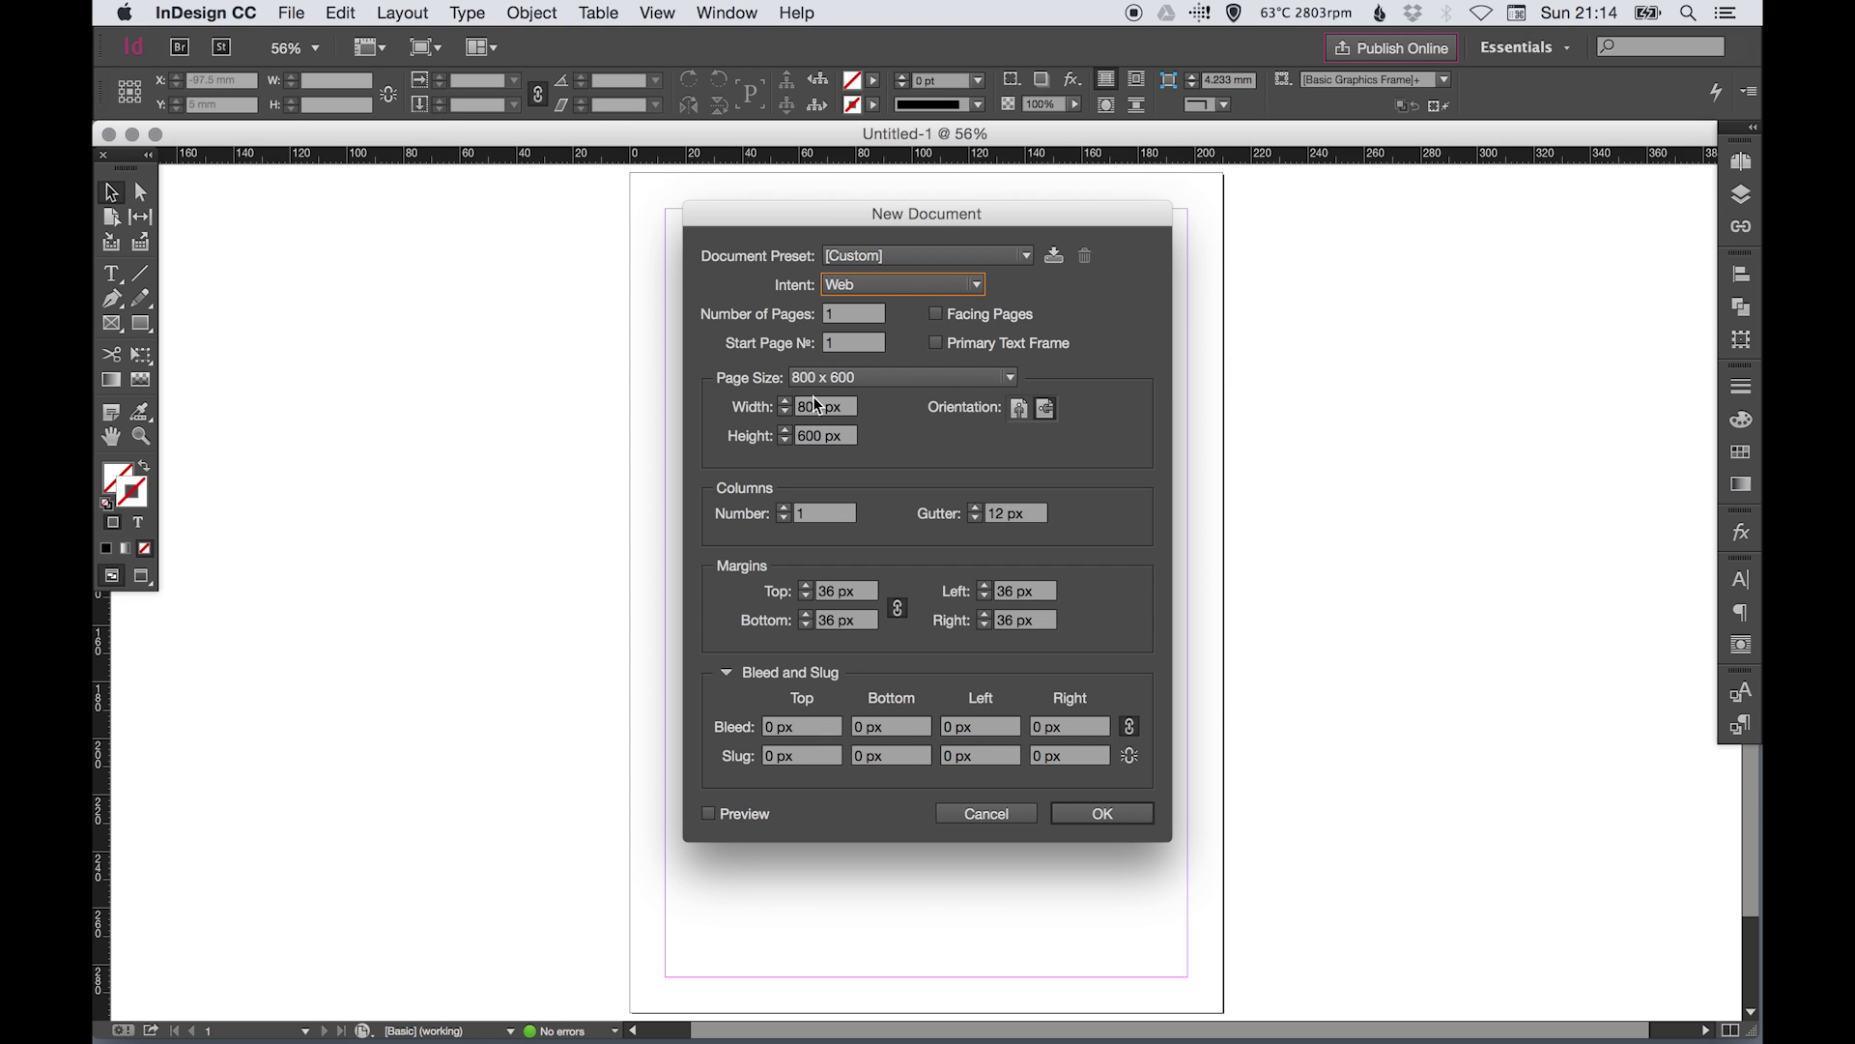
left_click(861, 376)
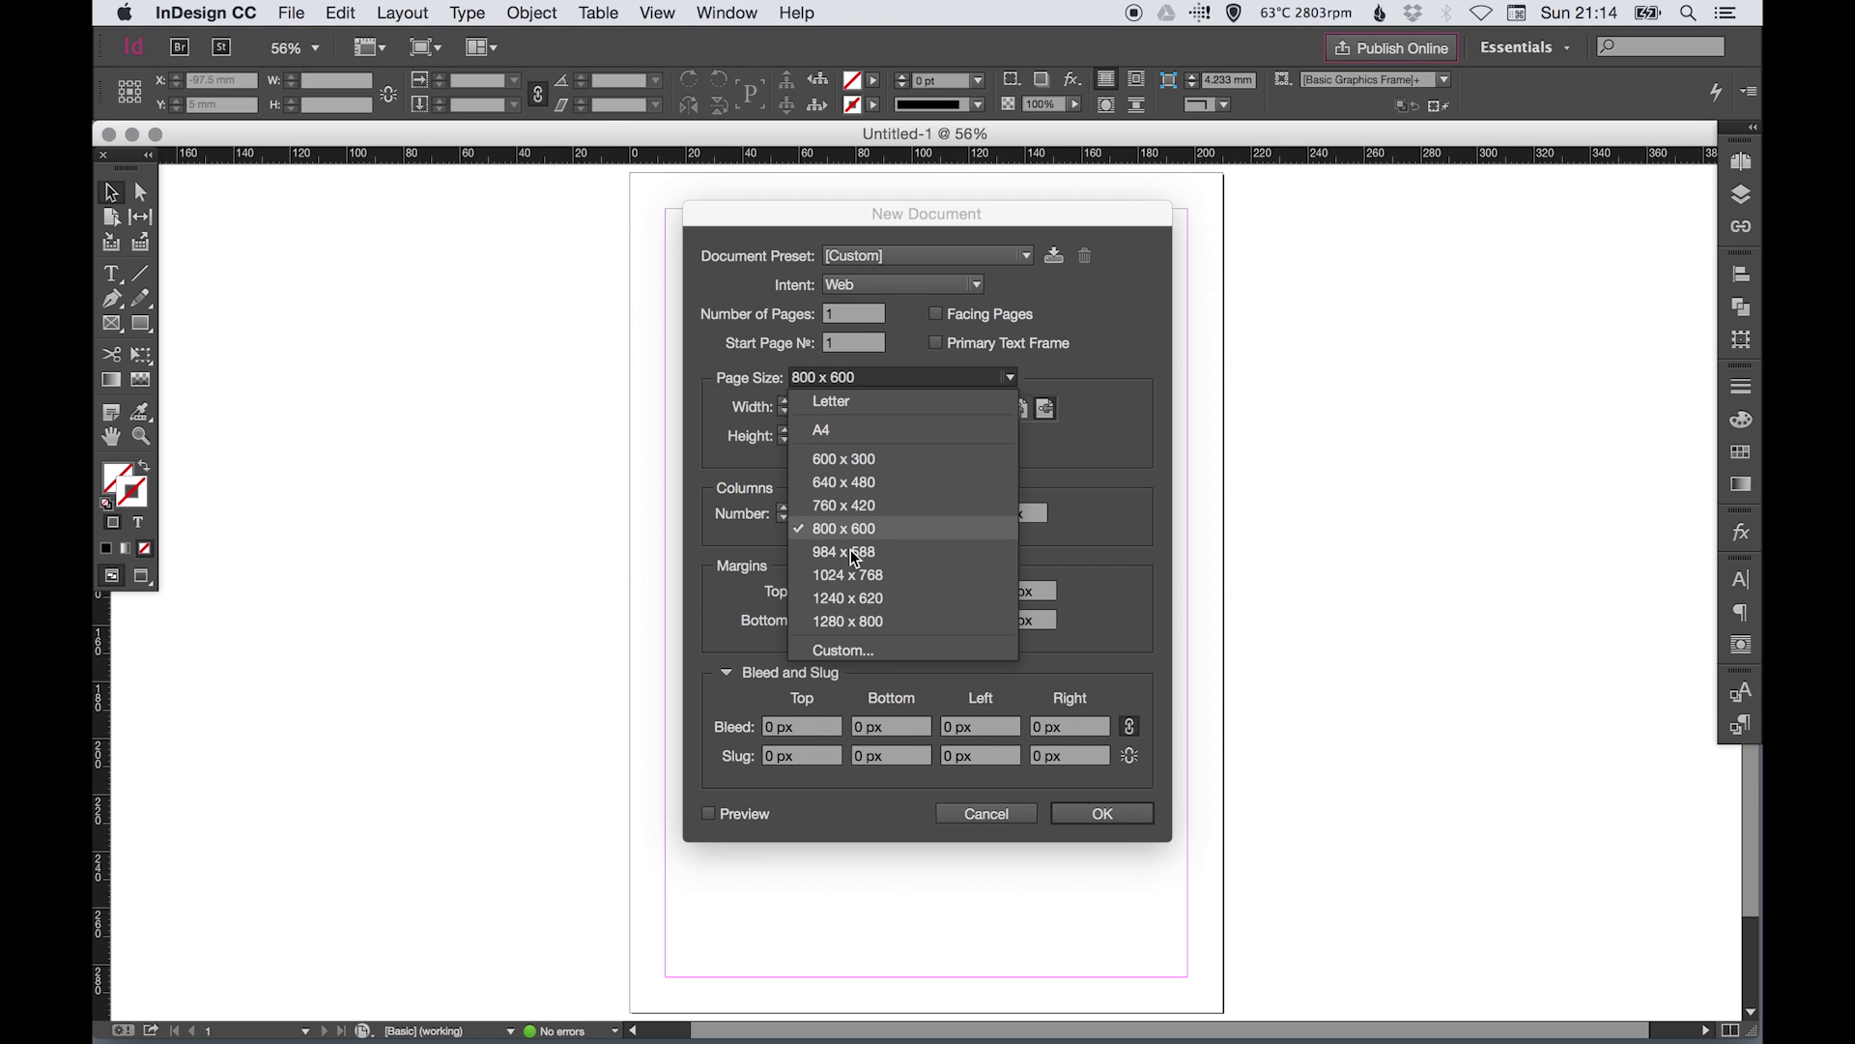
left_click(874, 283)
left_click(874, 282)
left_click(873, 308)
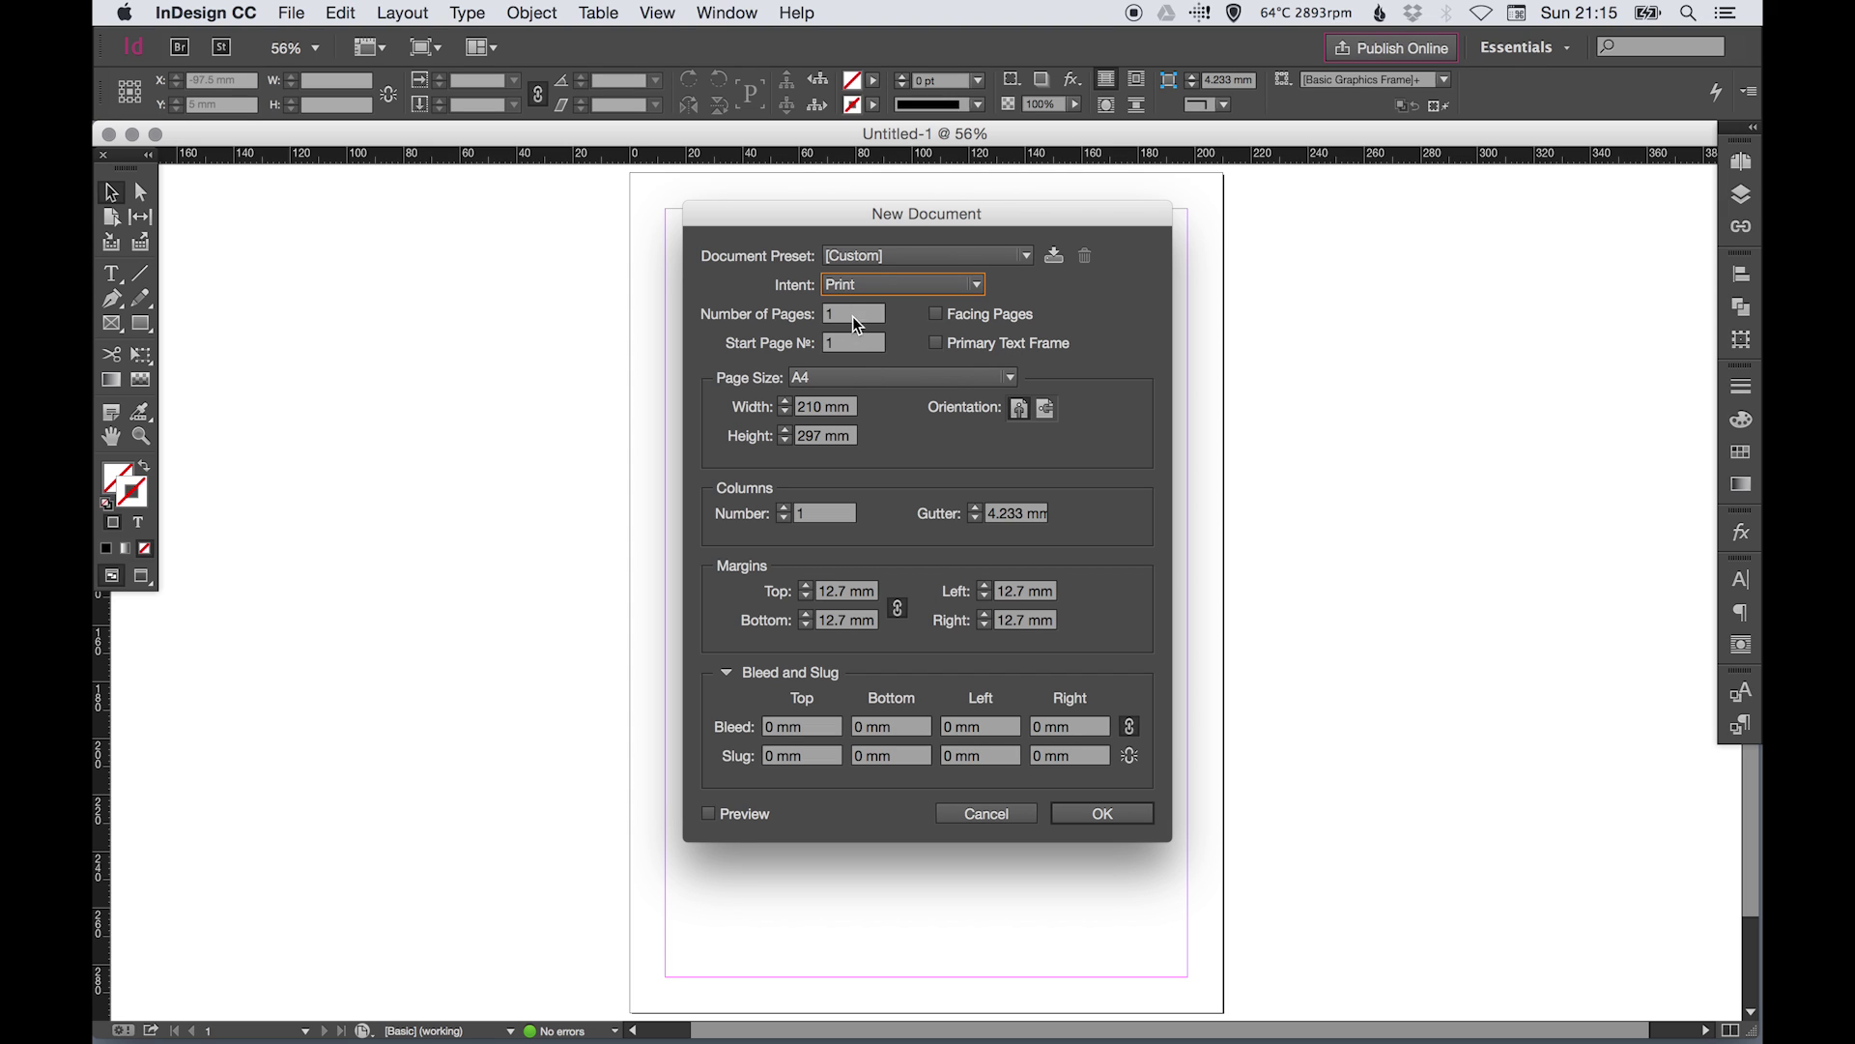
left_click(862, 319)
left_click(973, 316)
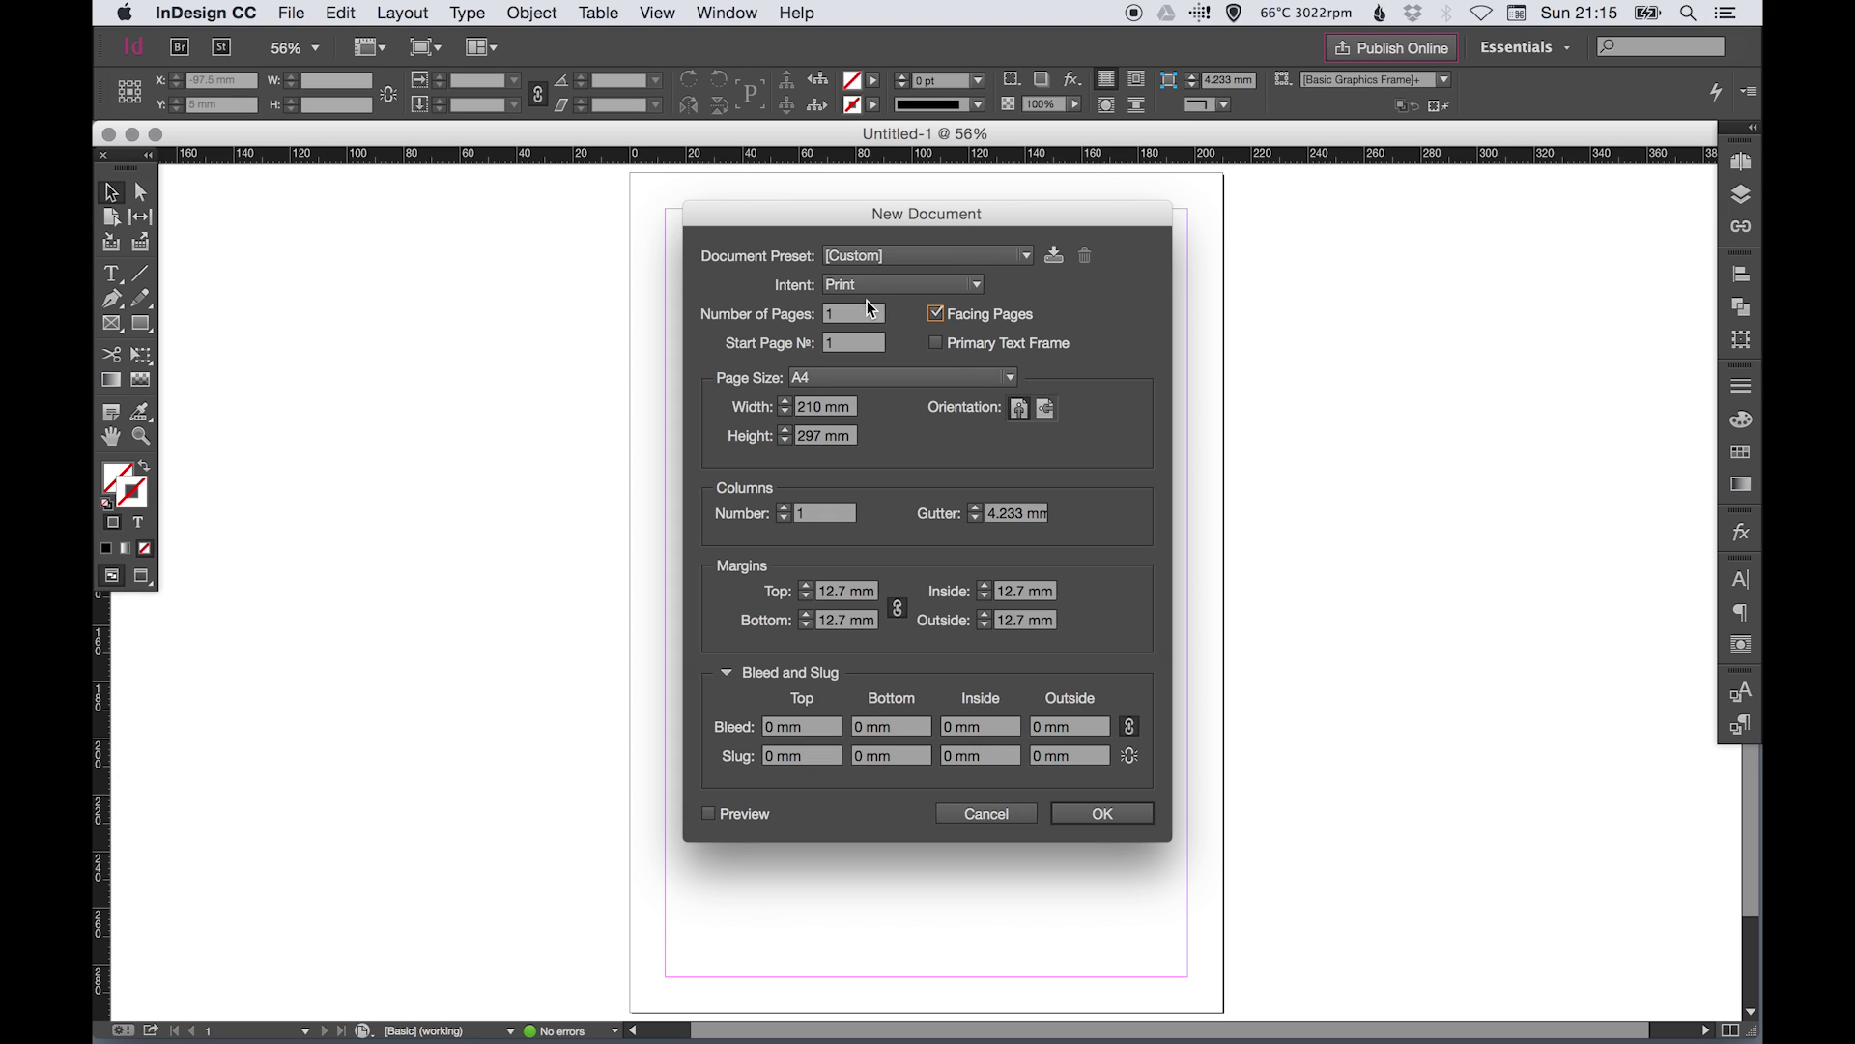
left_click(936, 315)
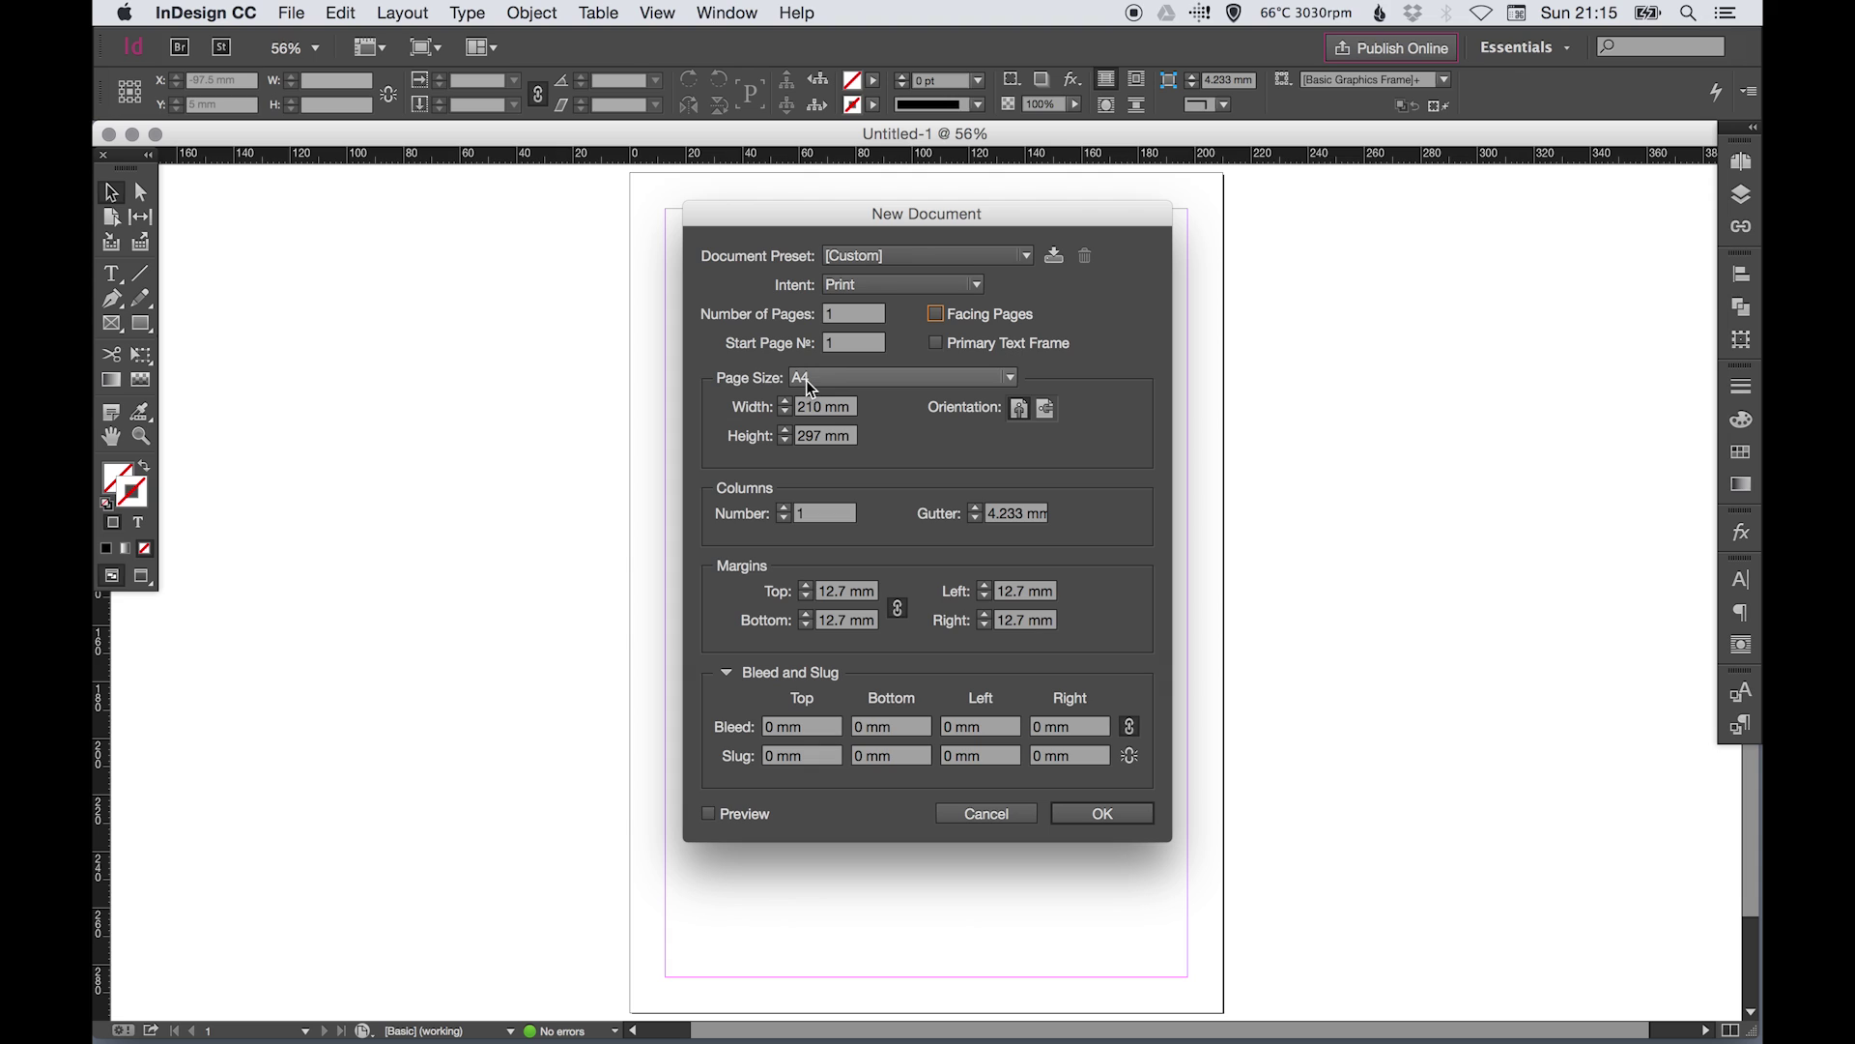
left_click(978, 315)
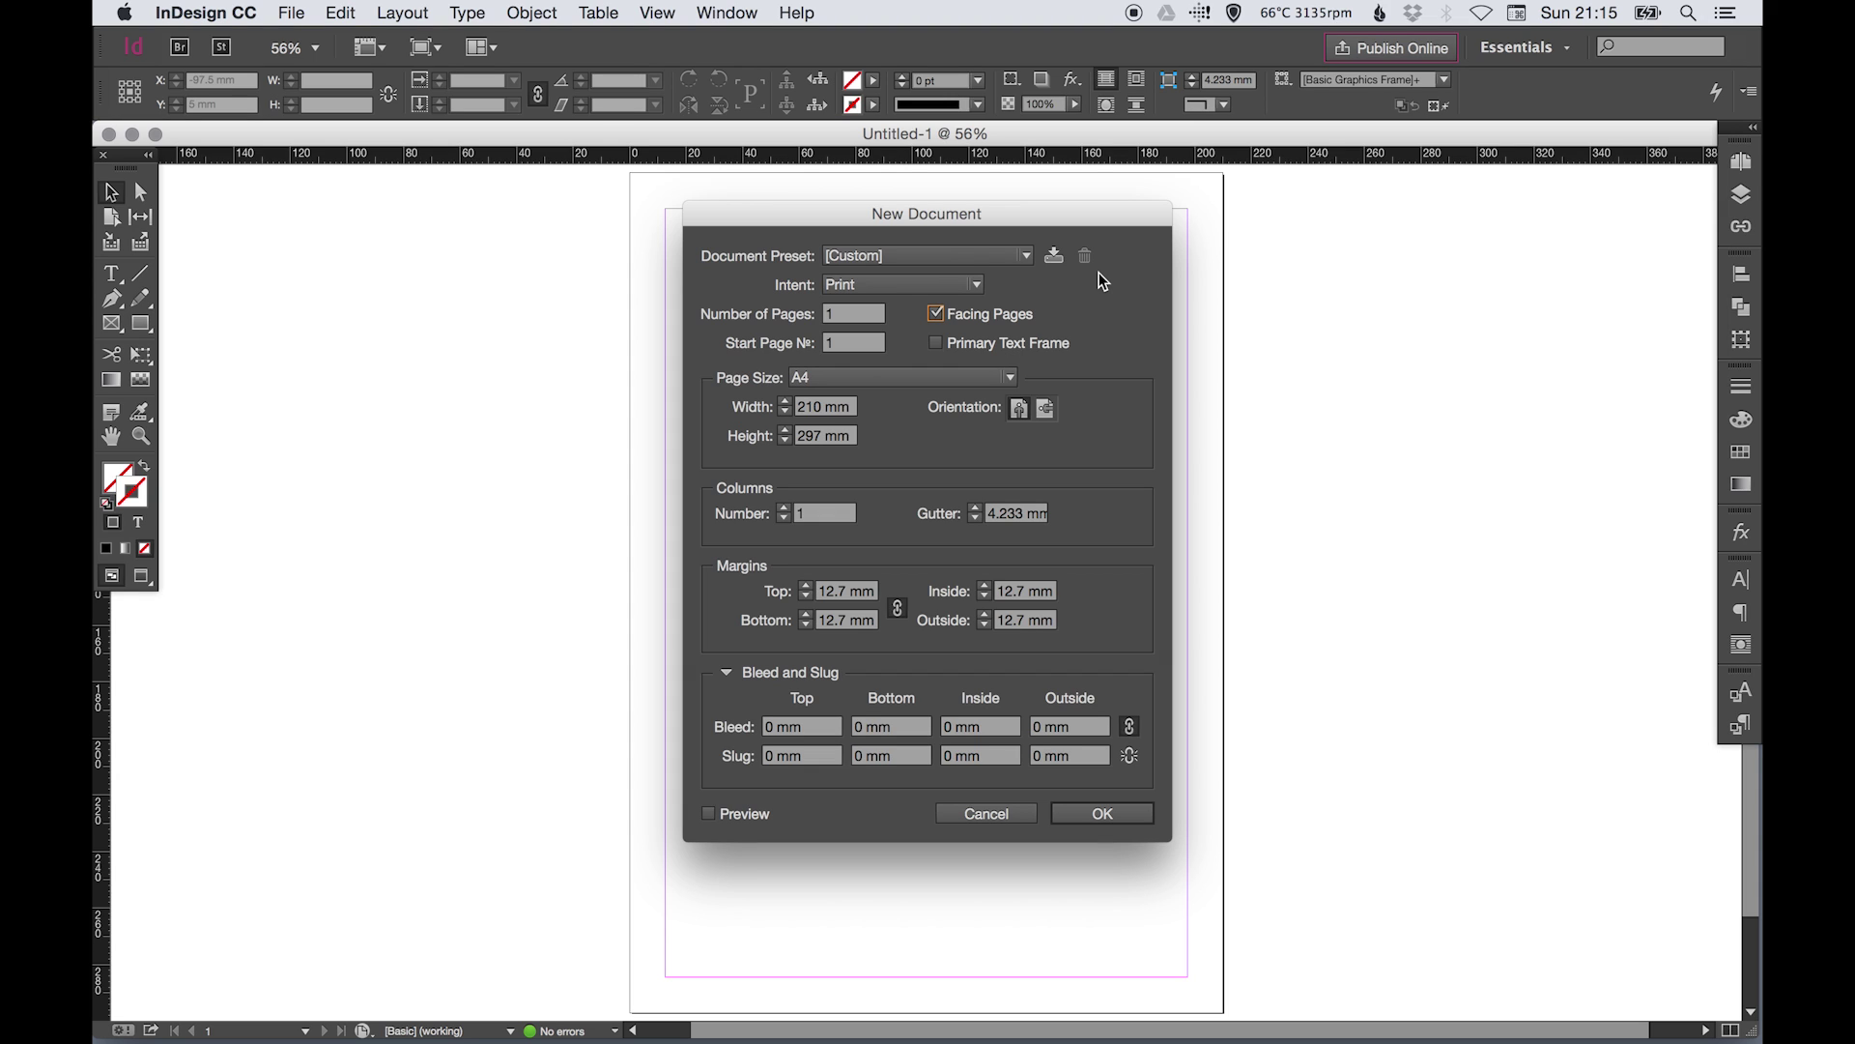
left_click(977, 319)
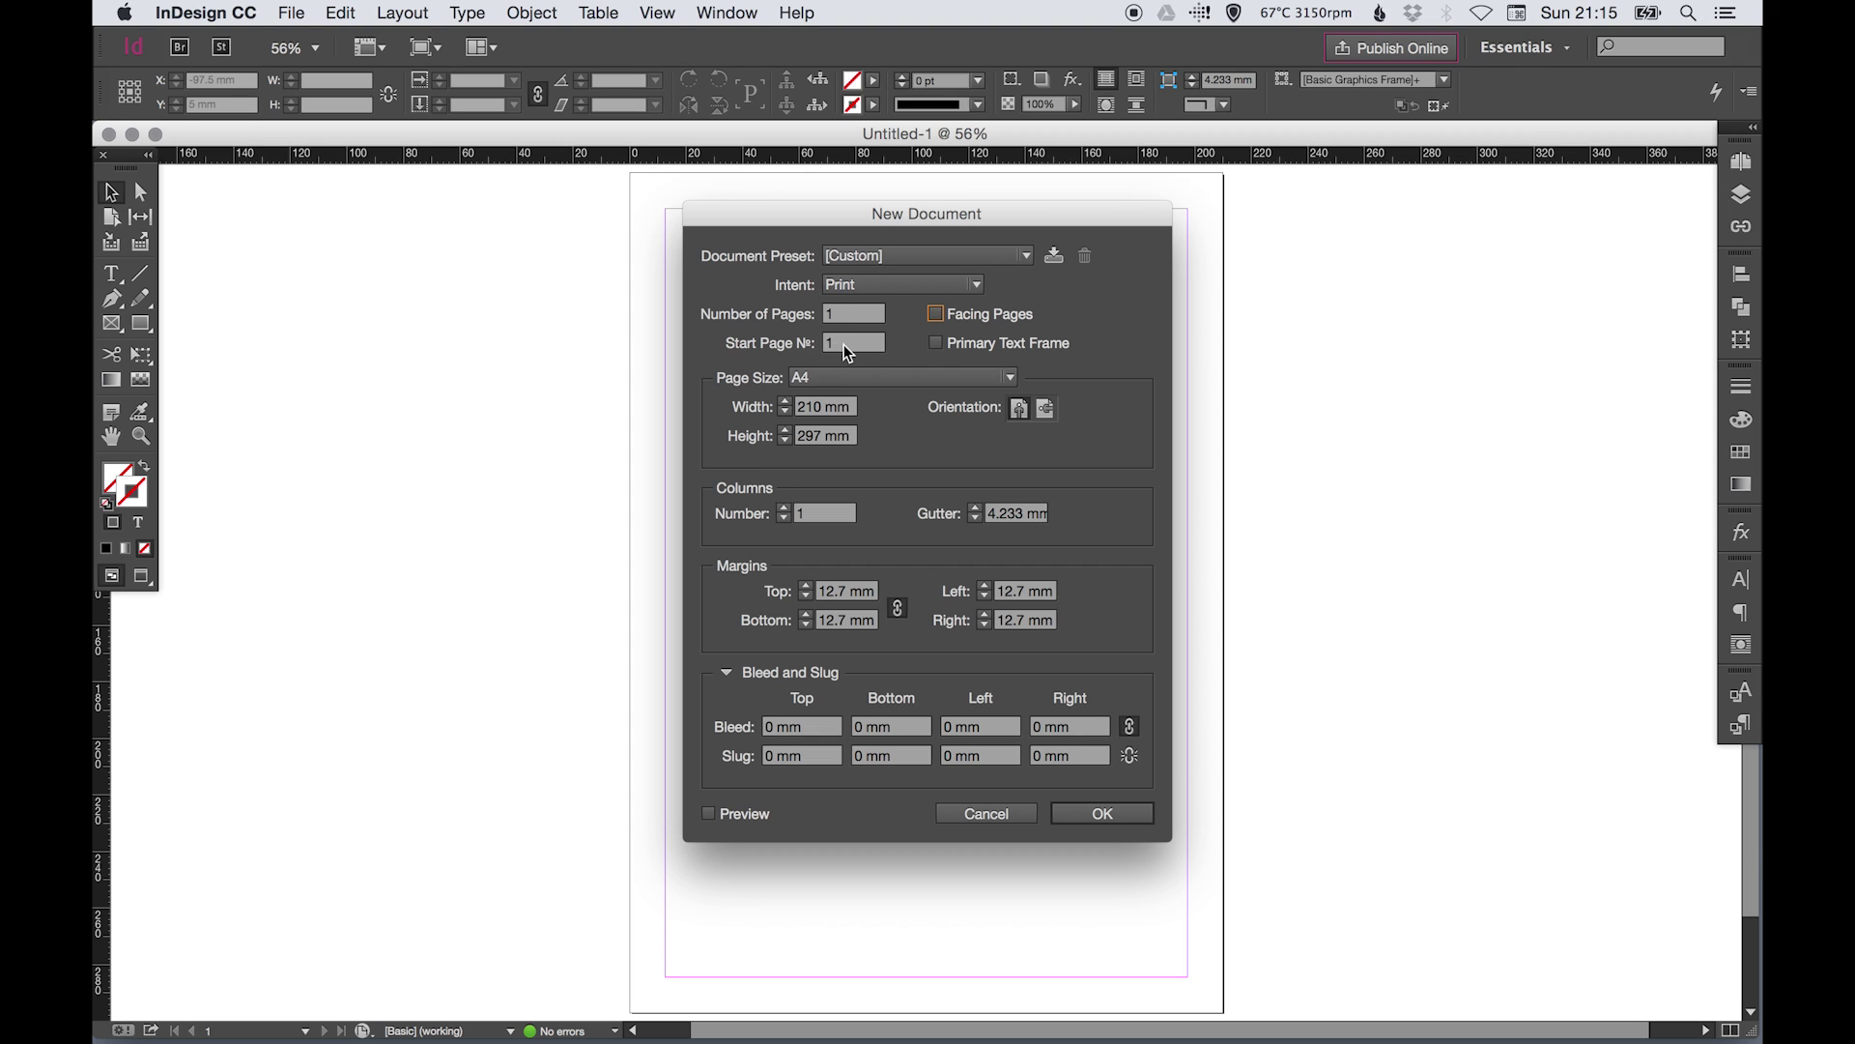
Make the page landscape at 297 × 210 mm, keeping the A4 page size.
left_click(1044, 410)
left_click(1019, 408)
left_click(1039, 411)
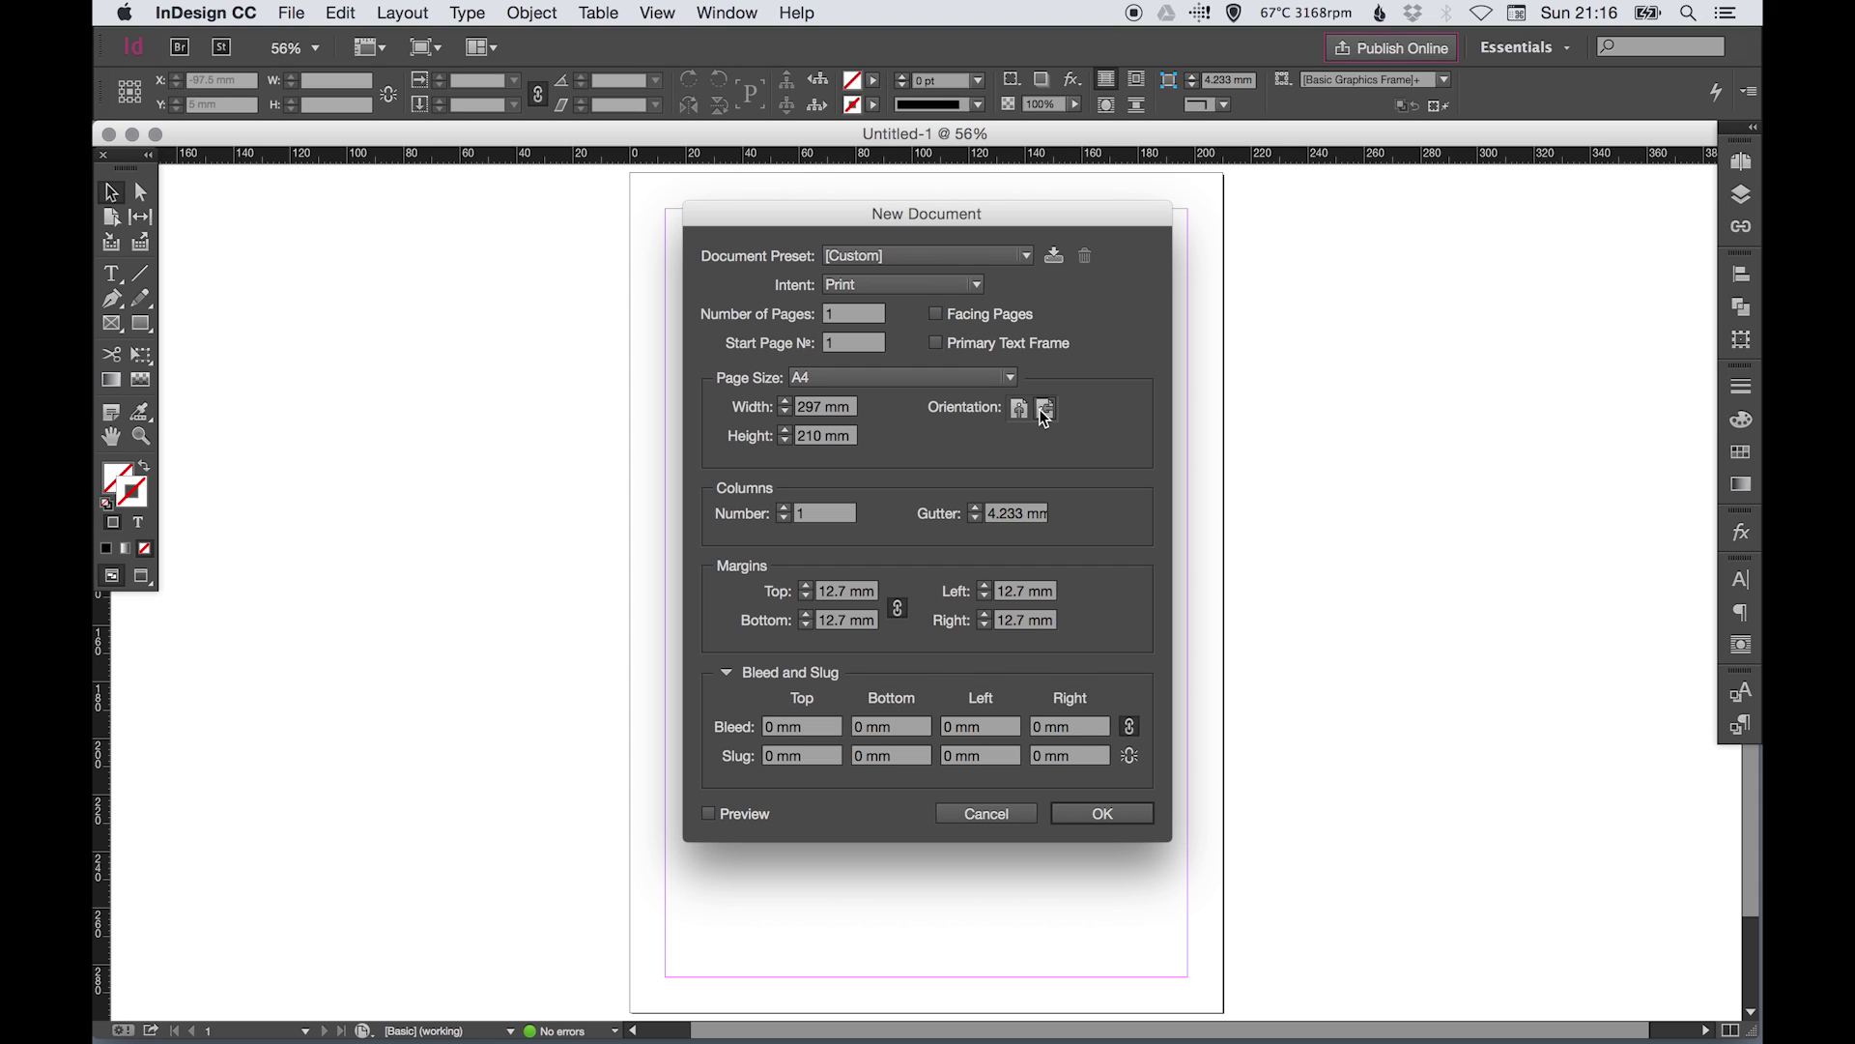
left_click(986, 379)
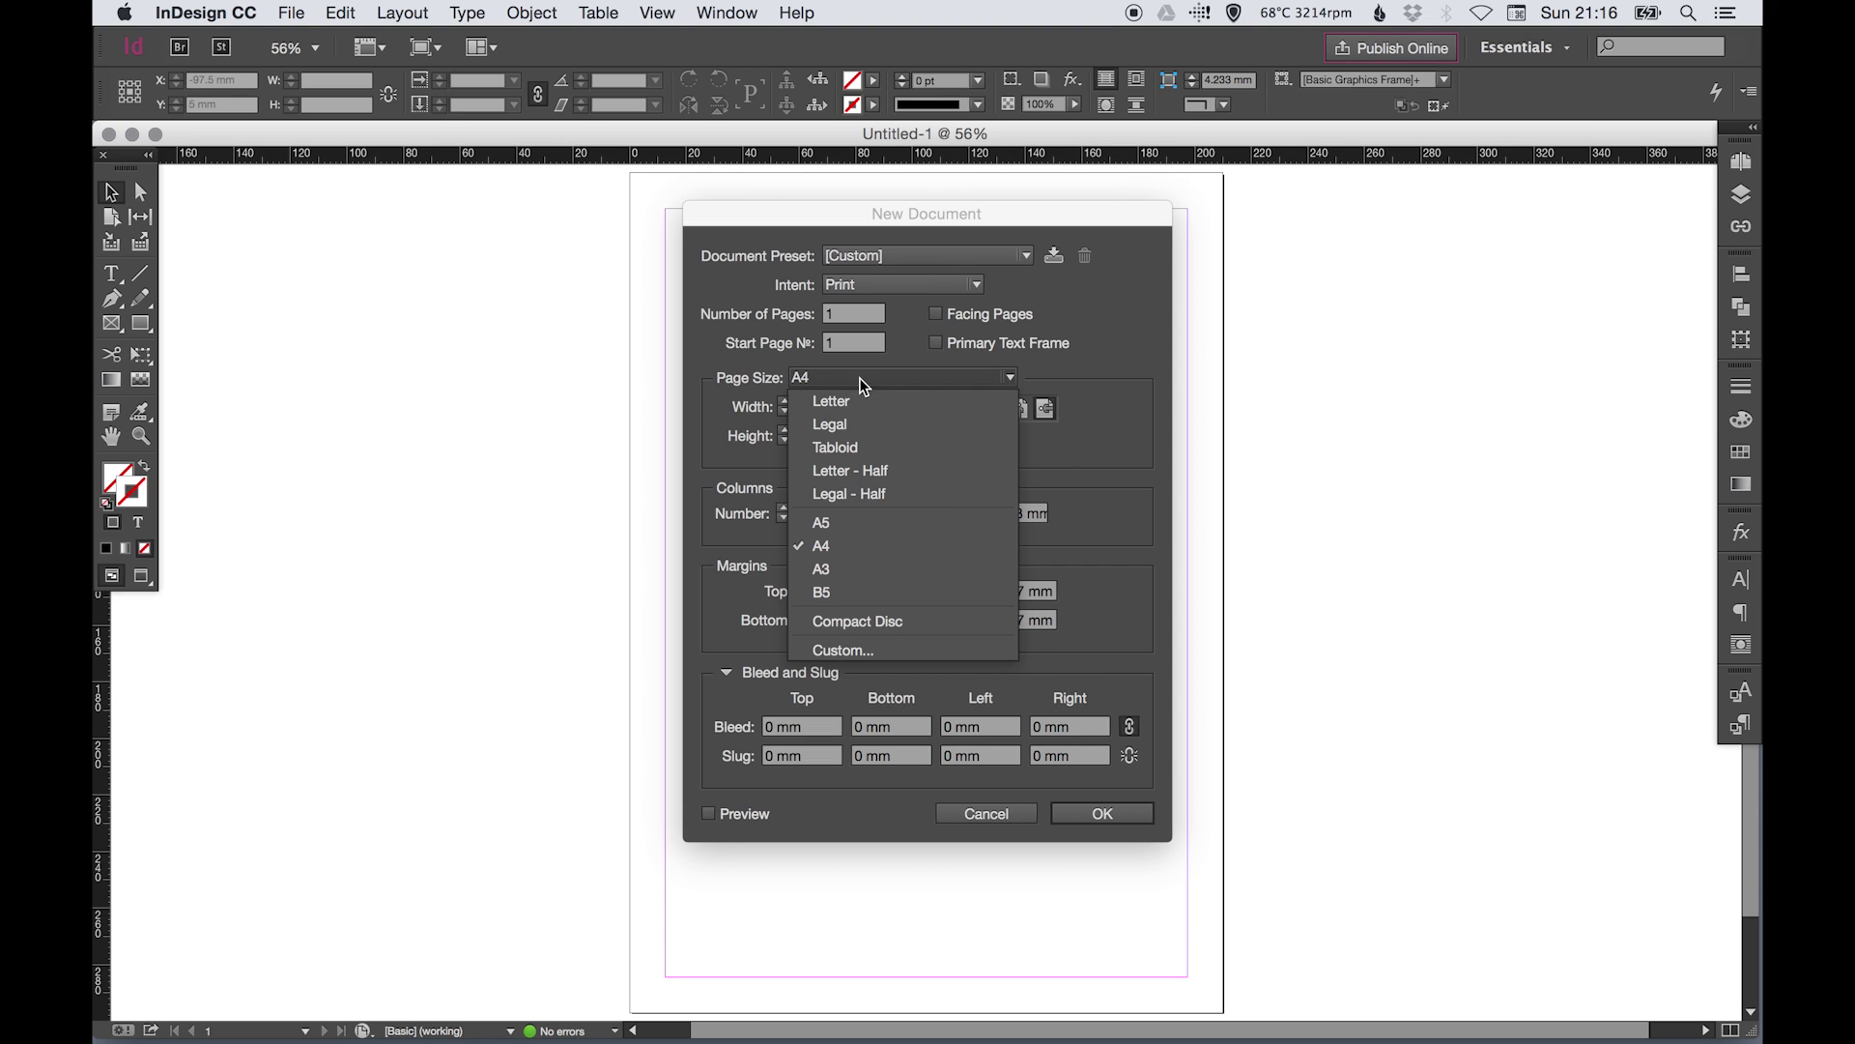
left_click(850, 650)
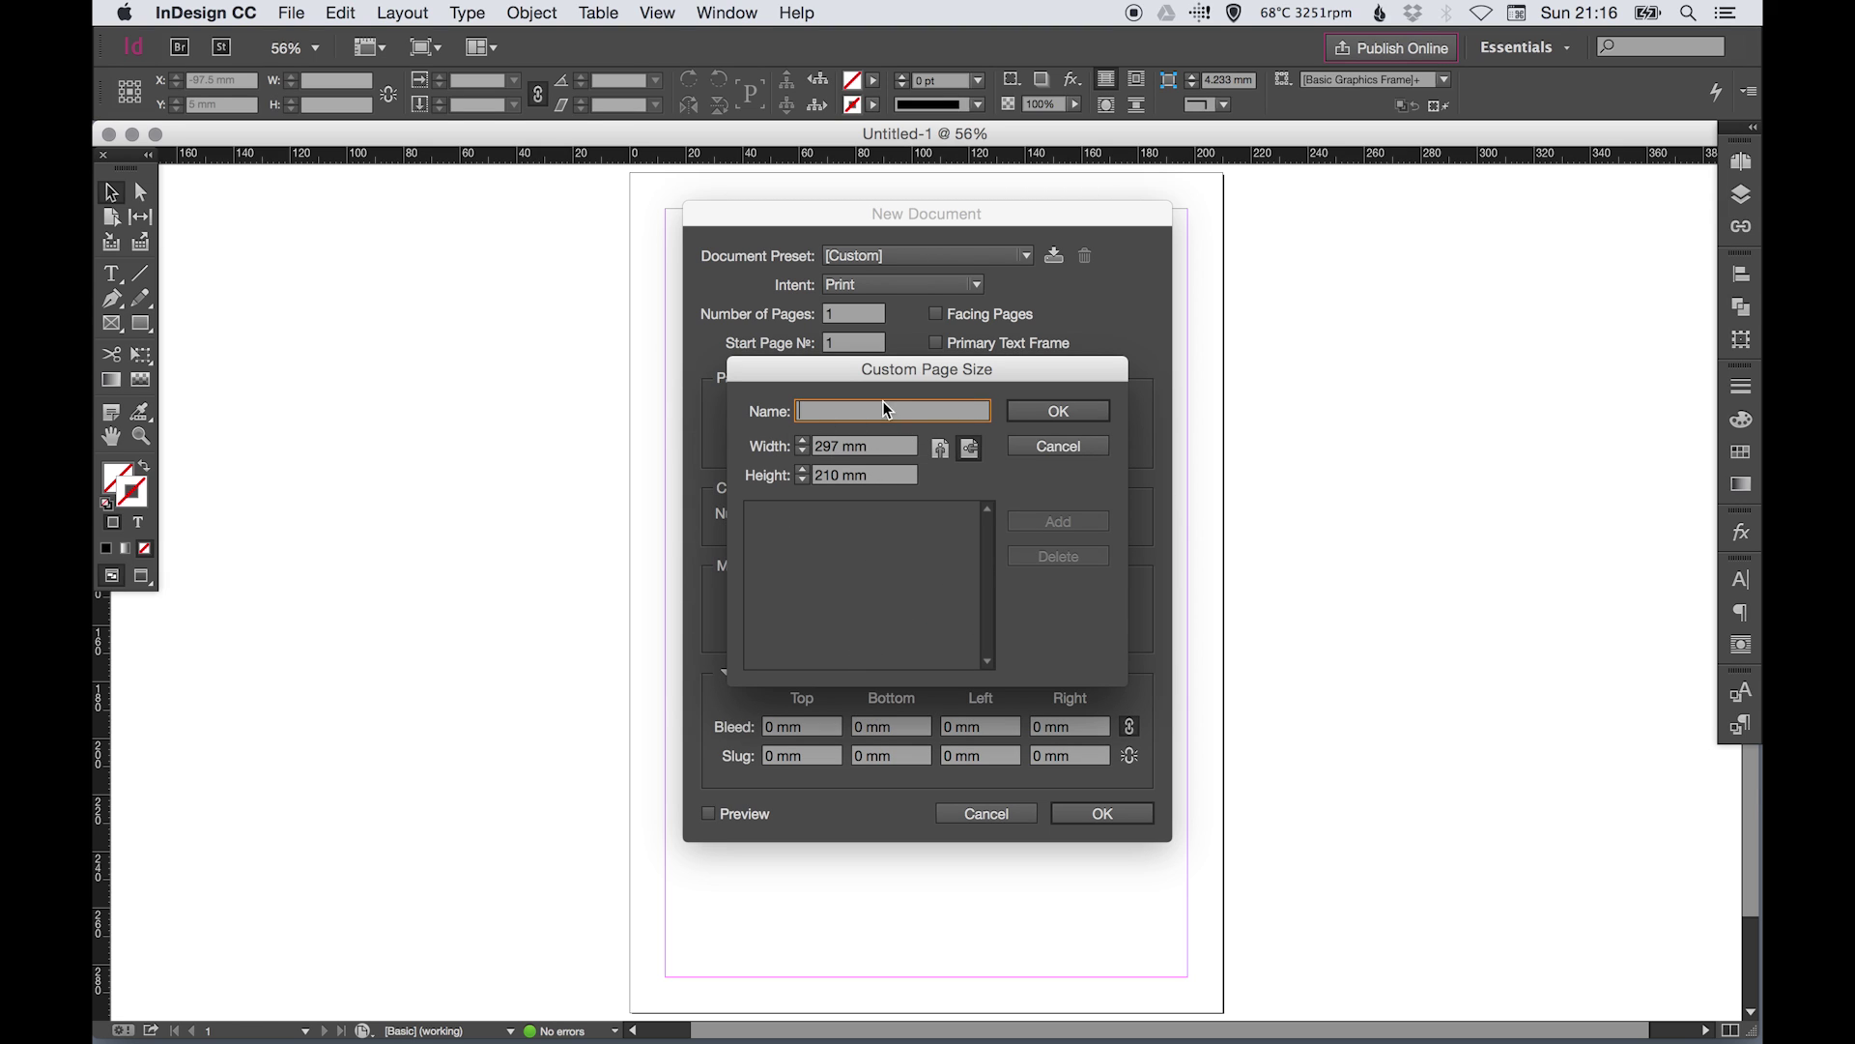
left_click(1048, 446)
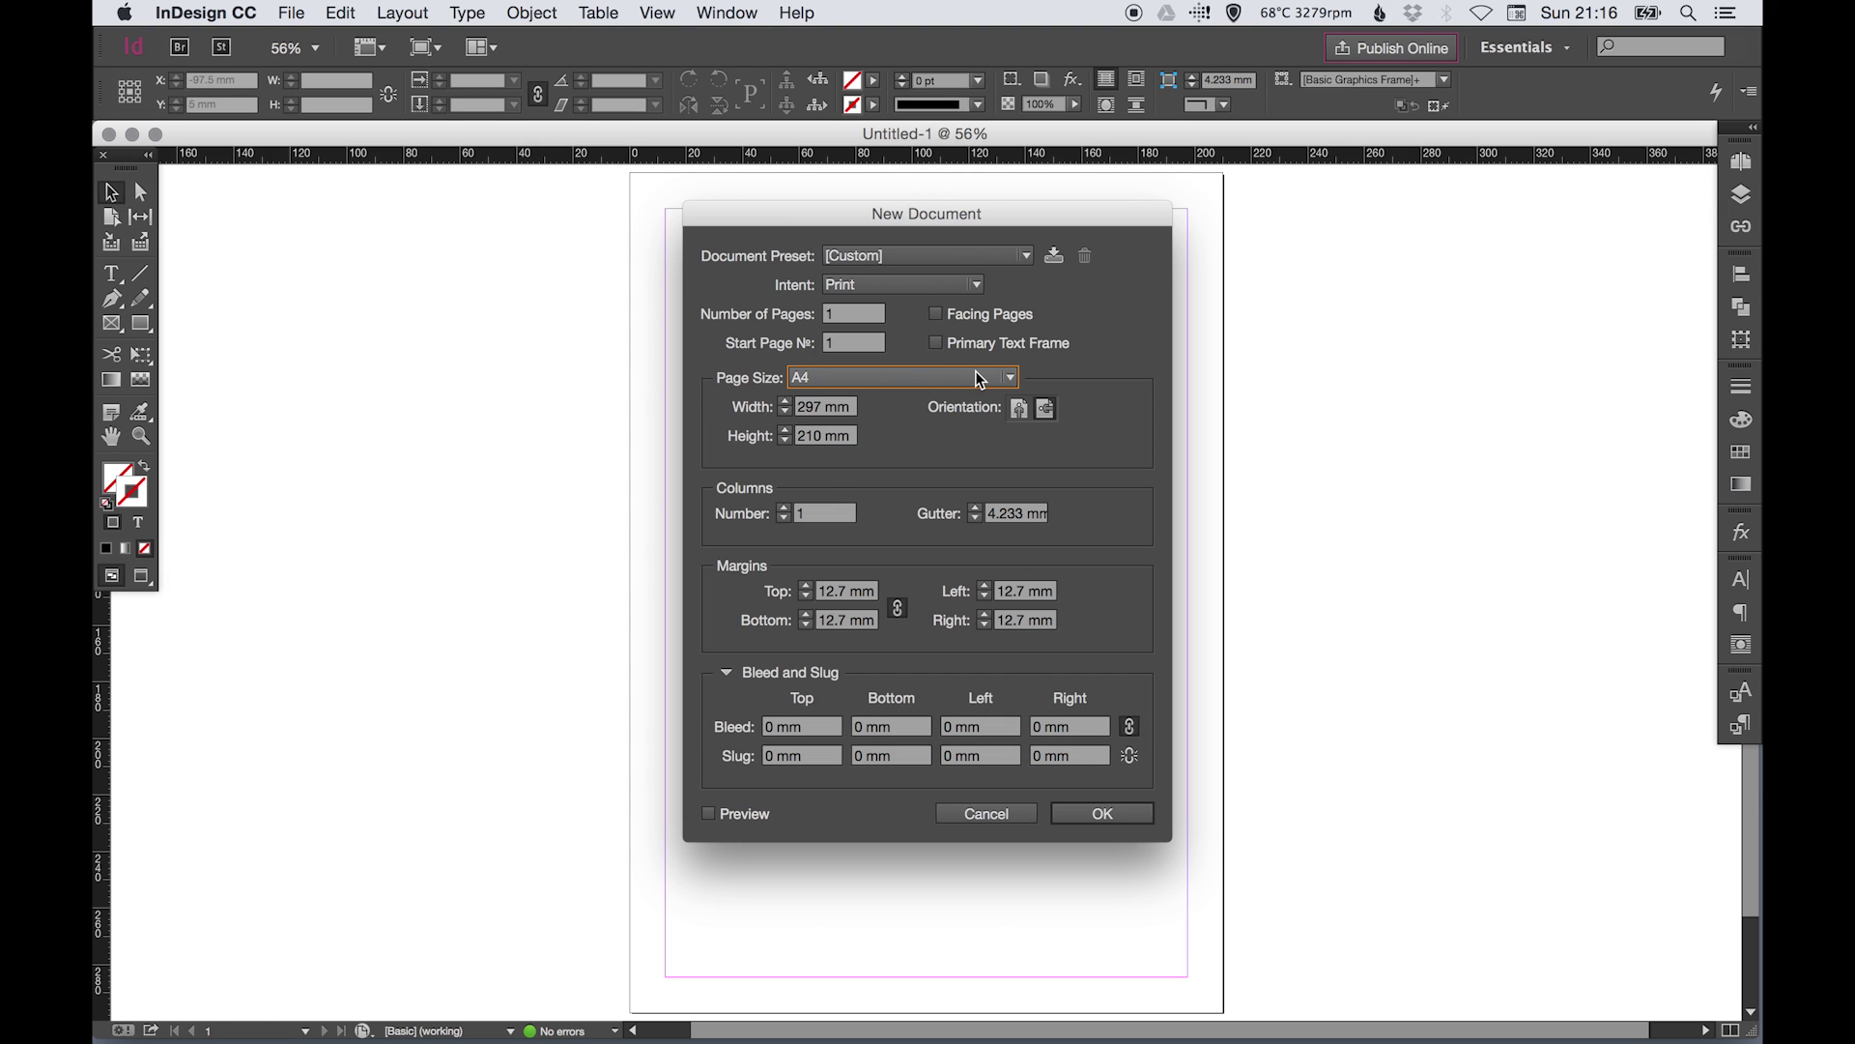
left_click(1005, 378)
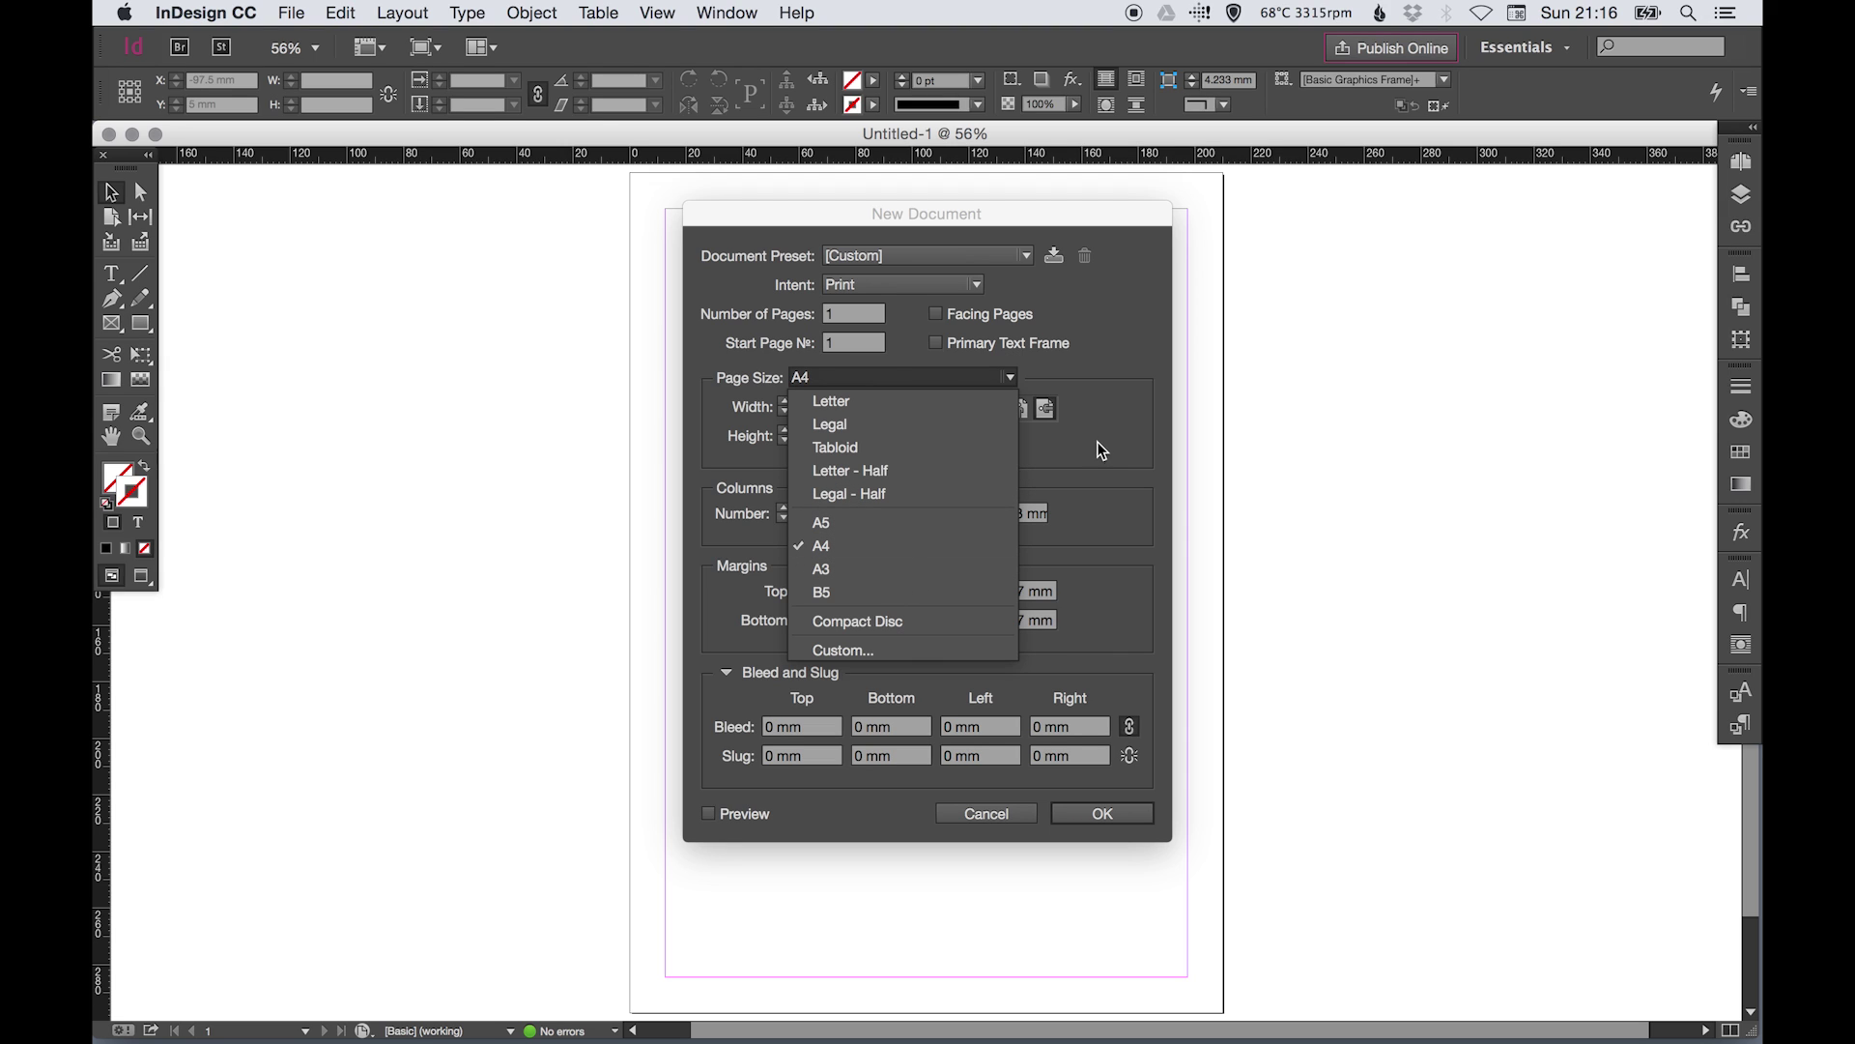
left_click(1111, 420)
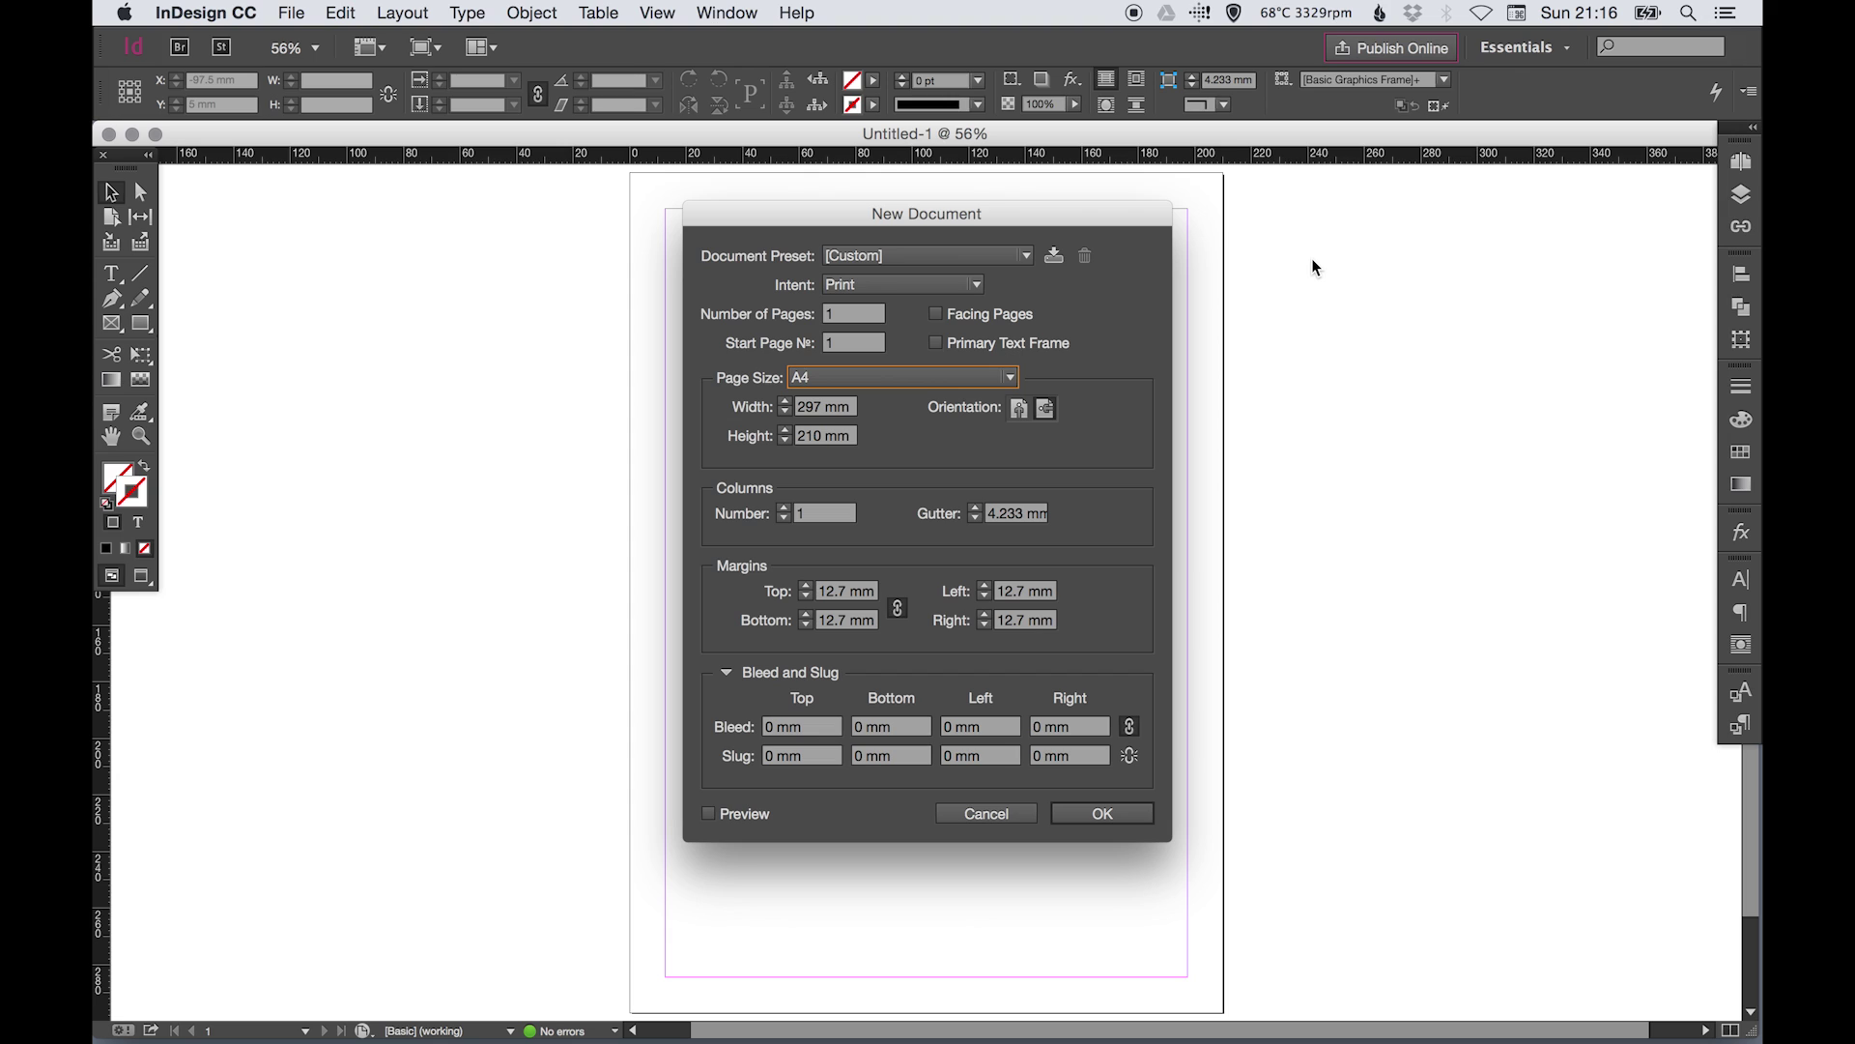
Set 3 columns and raise the linked margins to 20 mm on every side.
left_click(787, 508)
left_click(787, 508)
left_click(995, 515)
left_click(808, 587)
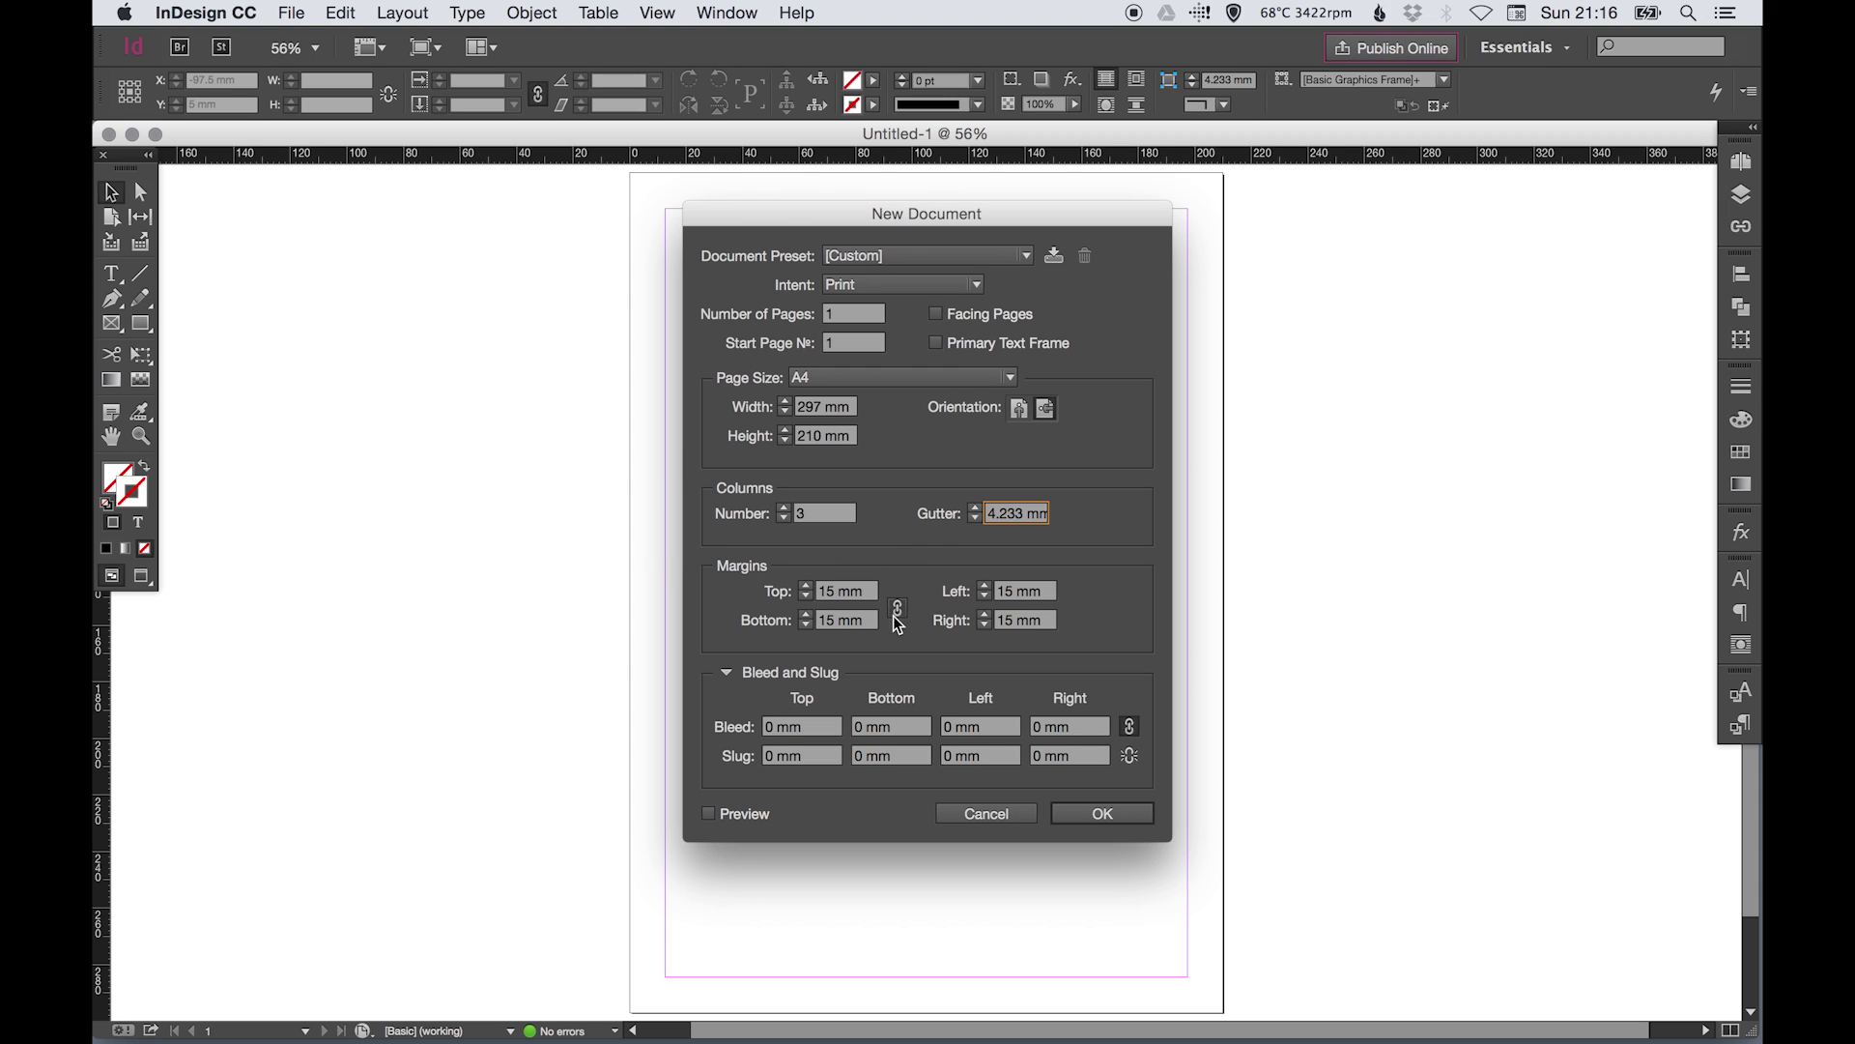
left_click(808, 586)
Set a 5 mm bleed on all sides, turn Facing Pages on, and create the document.
left_click(815, 727)
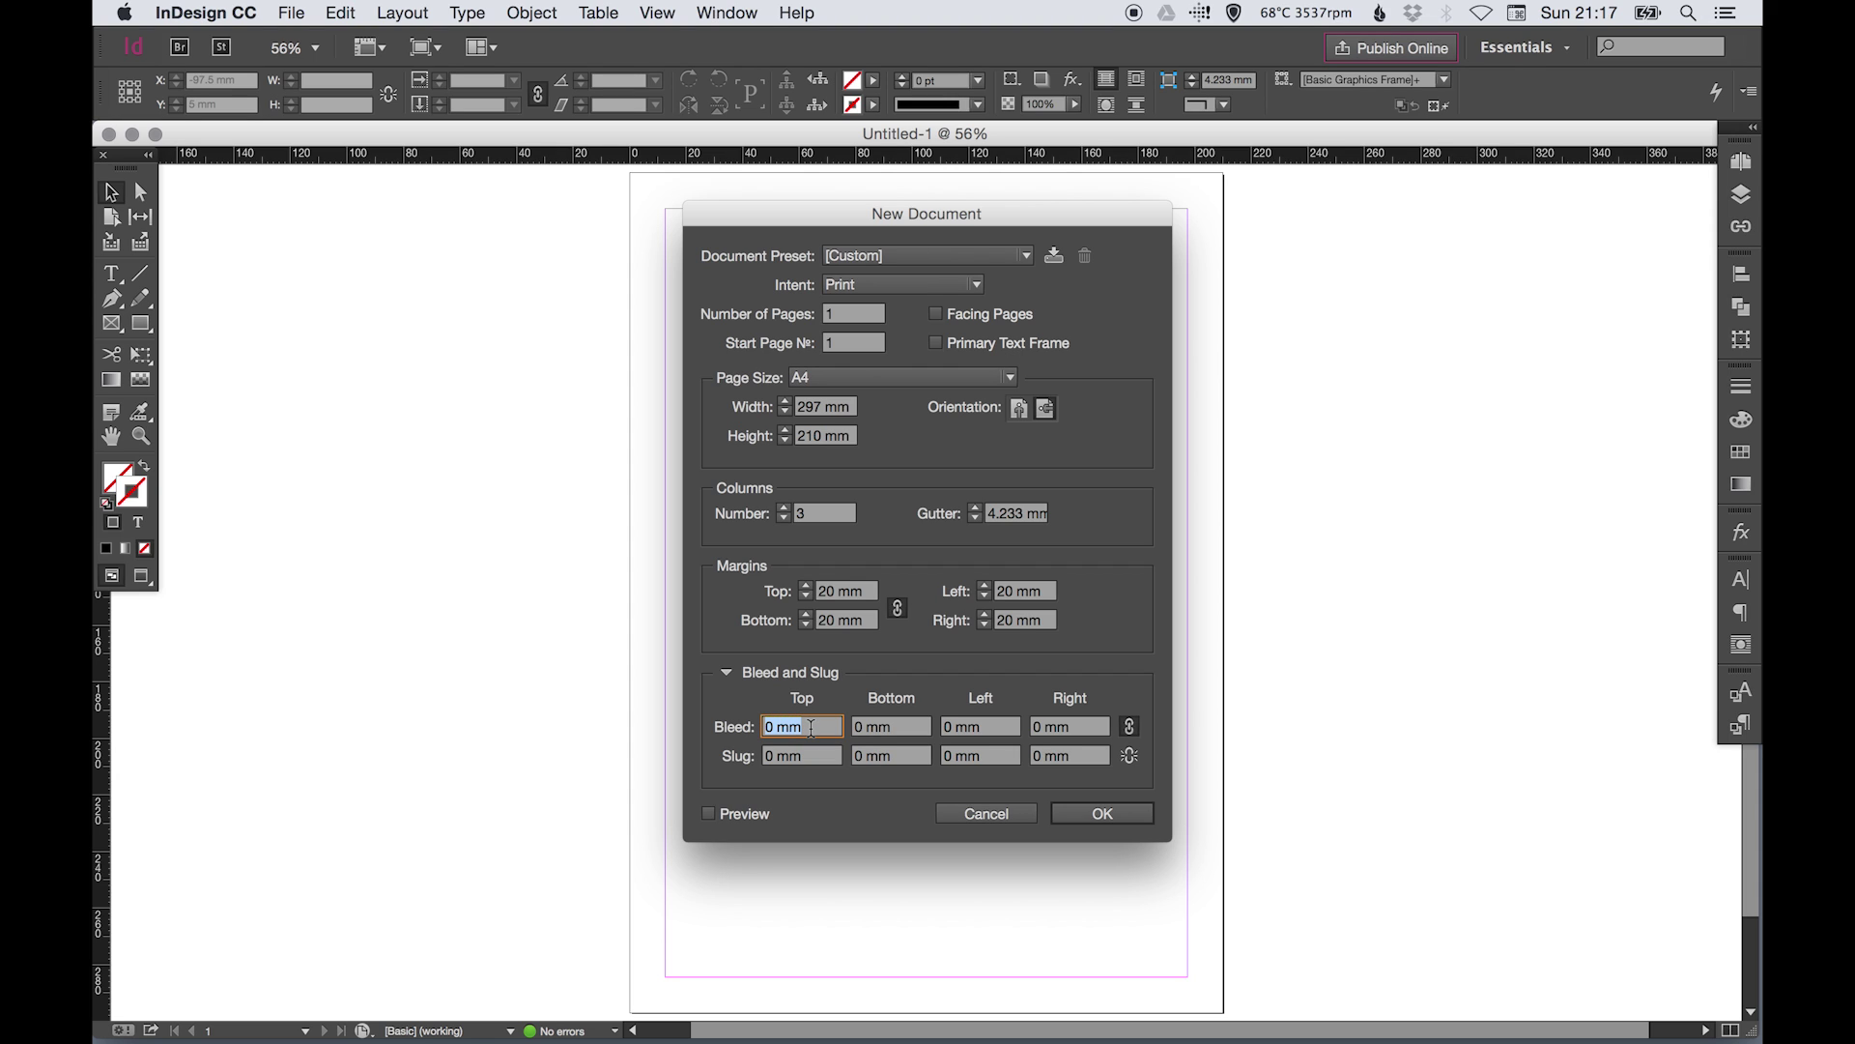
type("5")
key("Tab")
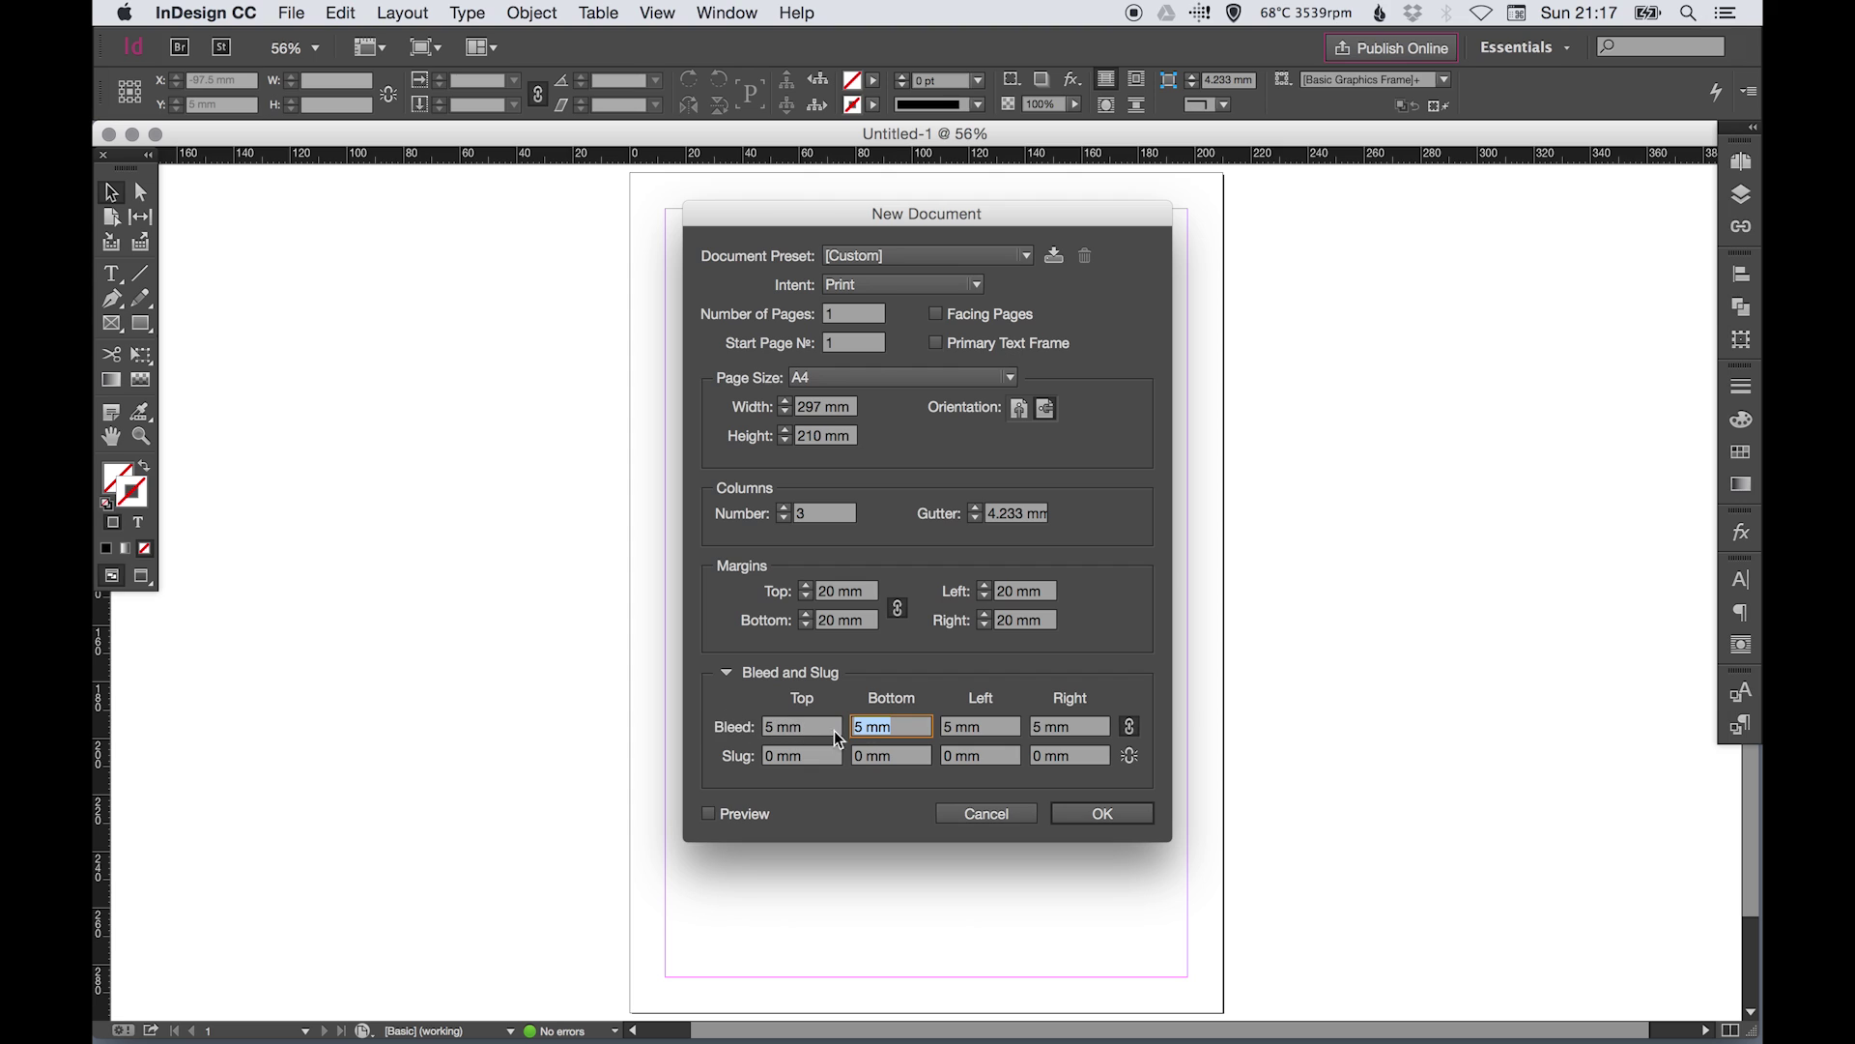
left_click(1130, 727)
left_click(975, 316)
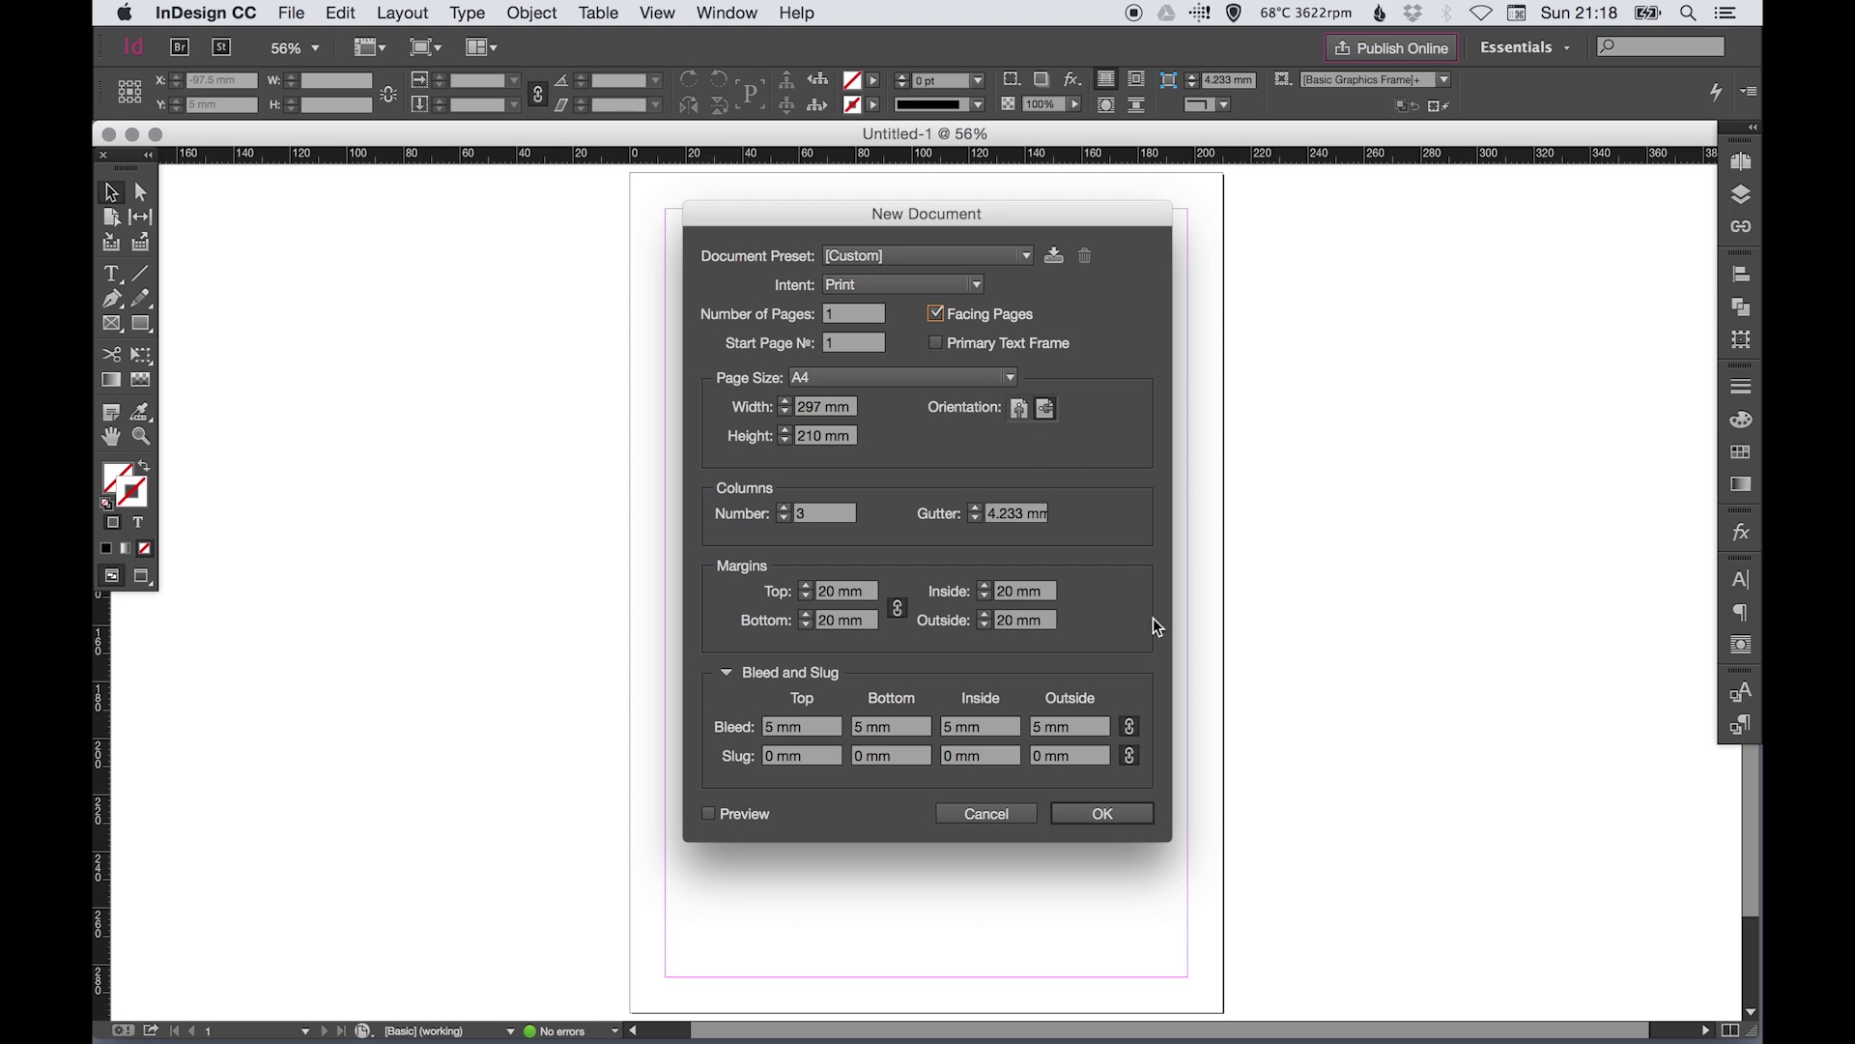
left_click(1103, 814)
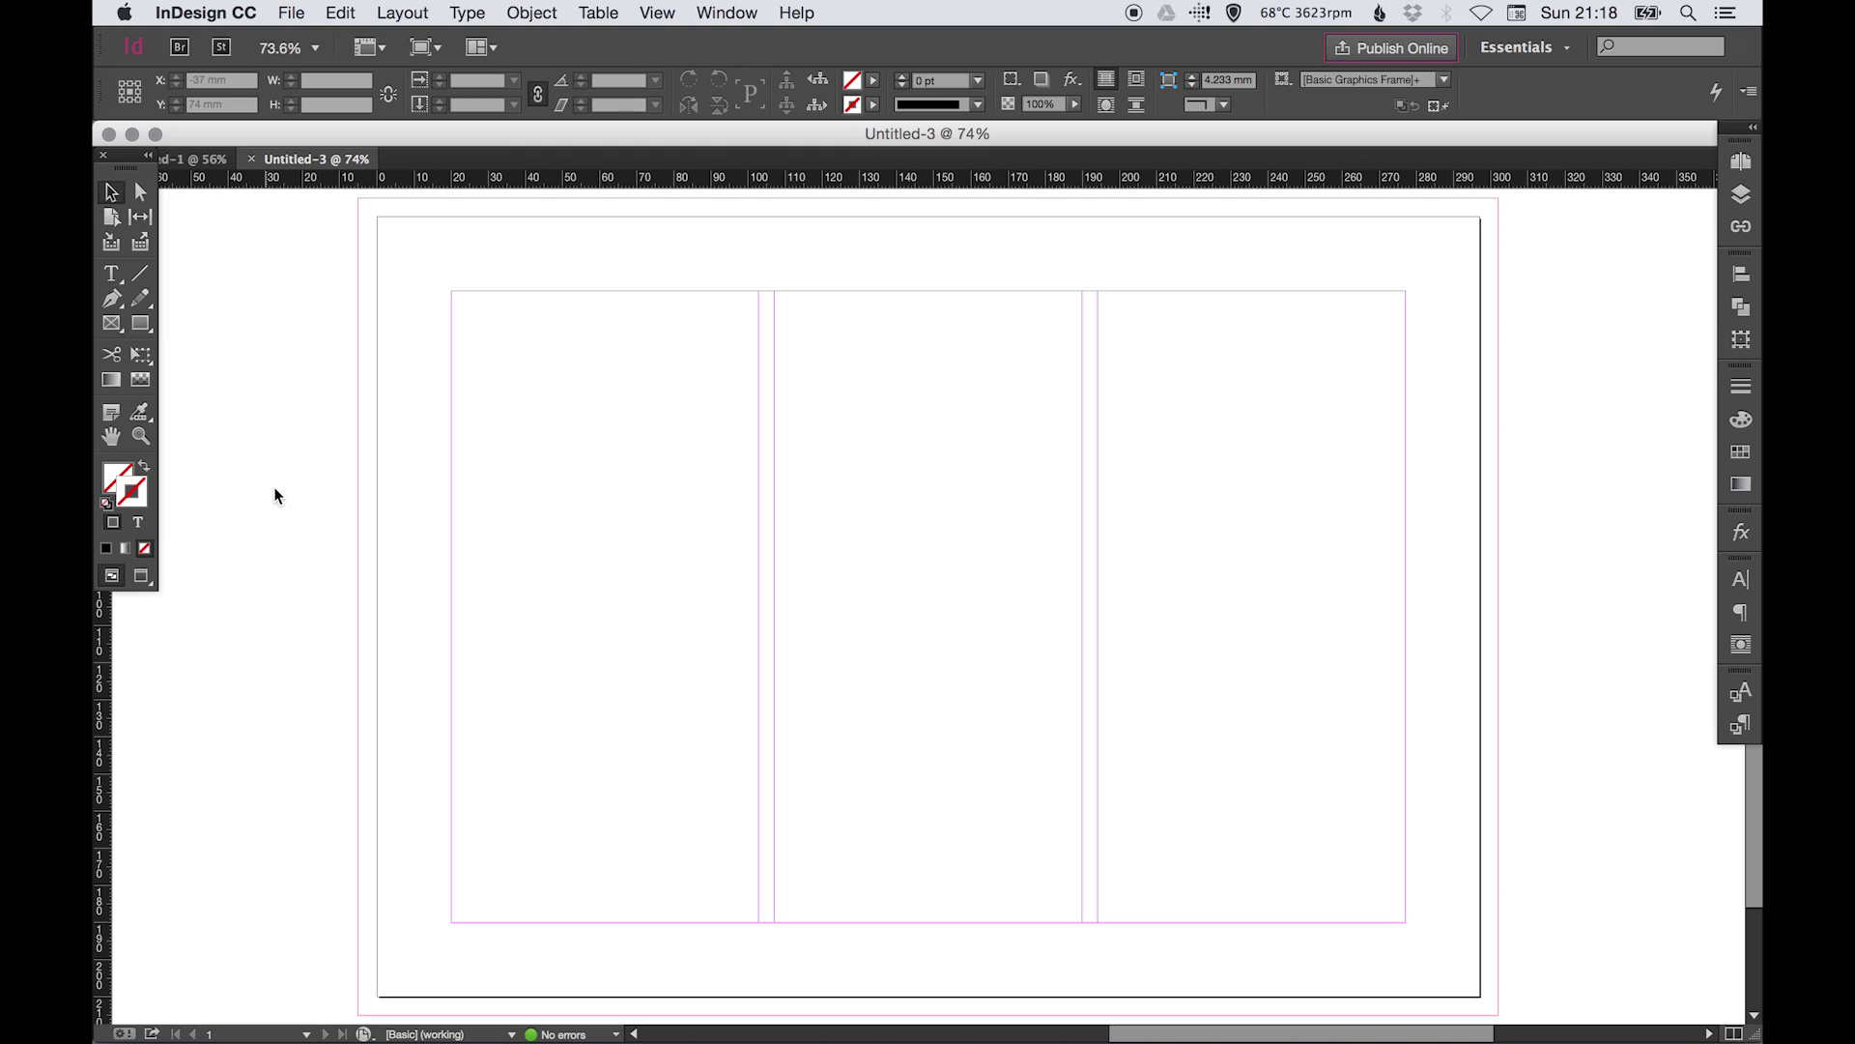
Toggle between Preview and Normal screen modes repeatedly to compare the page with and without guides.
key("w")
key("w")
key("w")
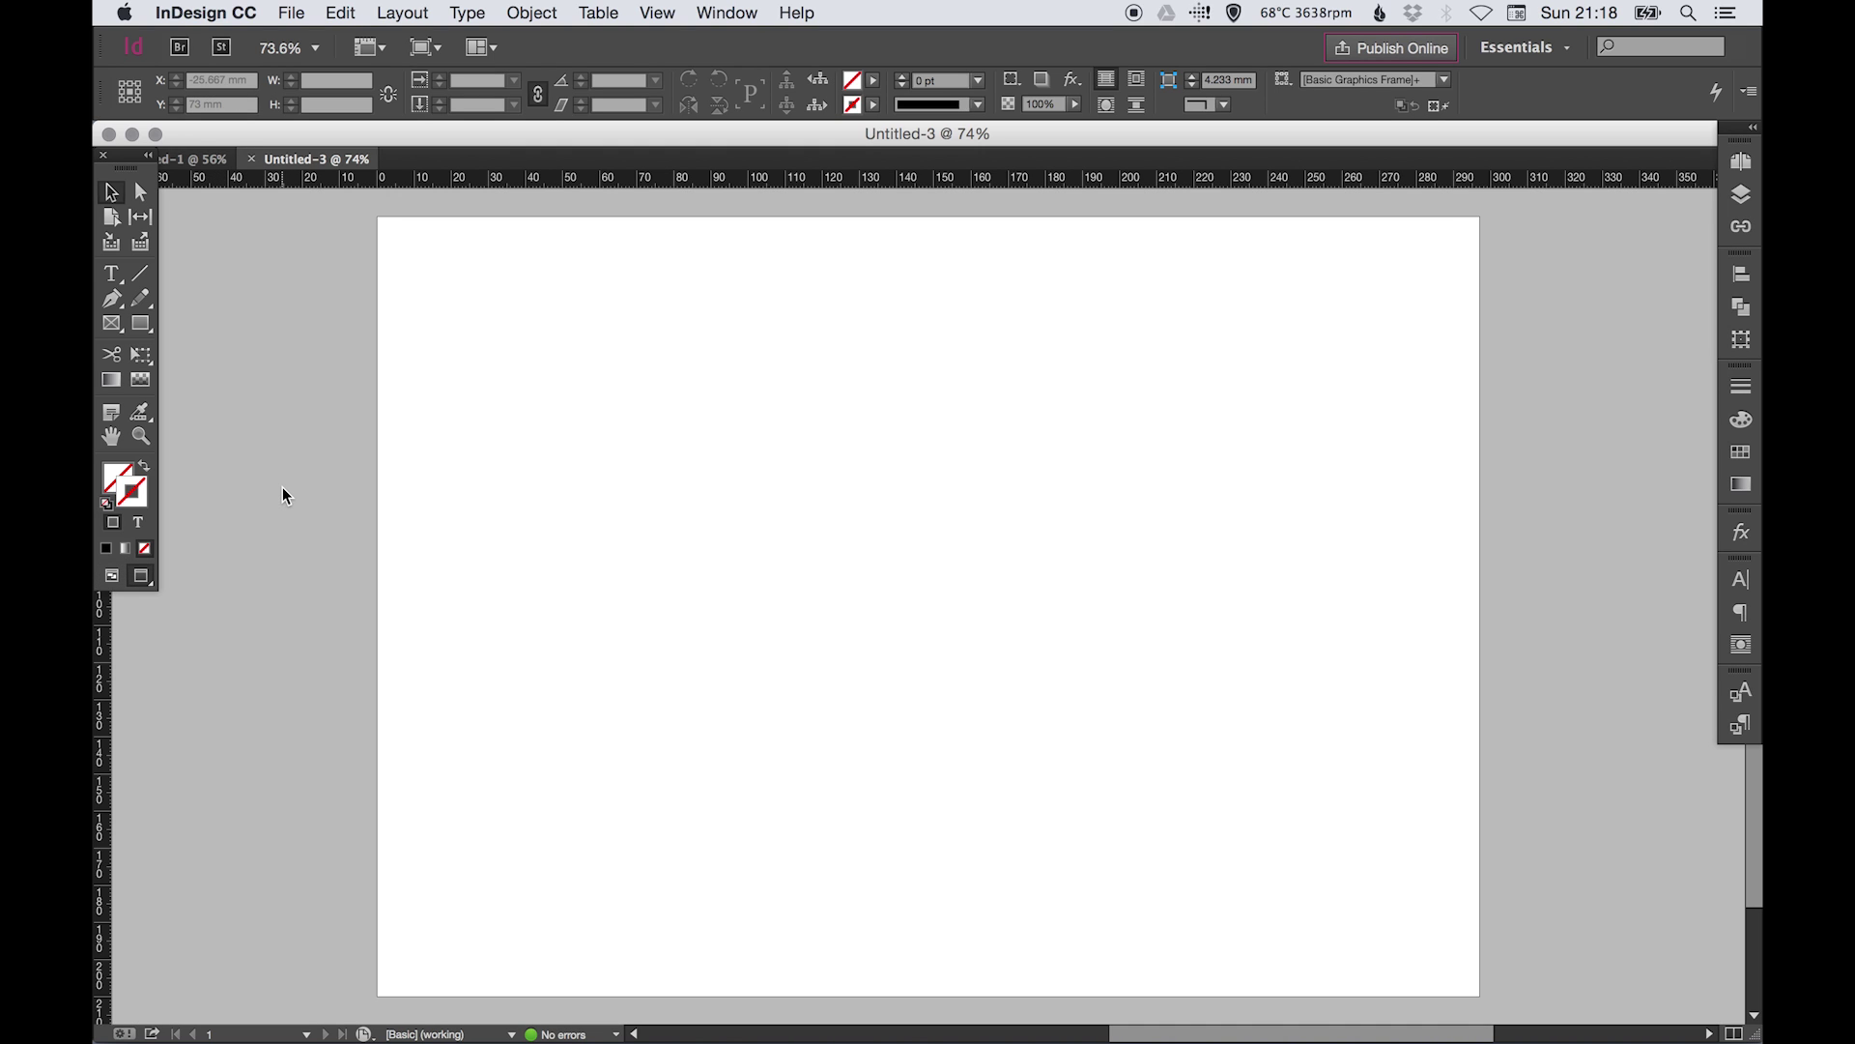
key("w")
key("w")
key("w")
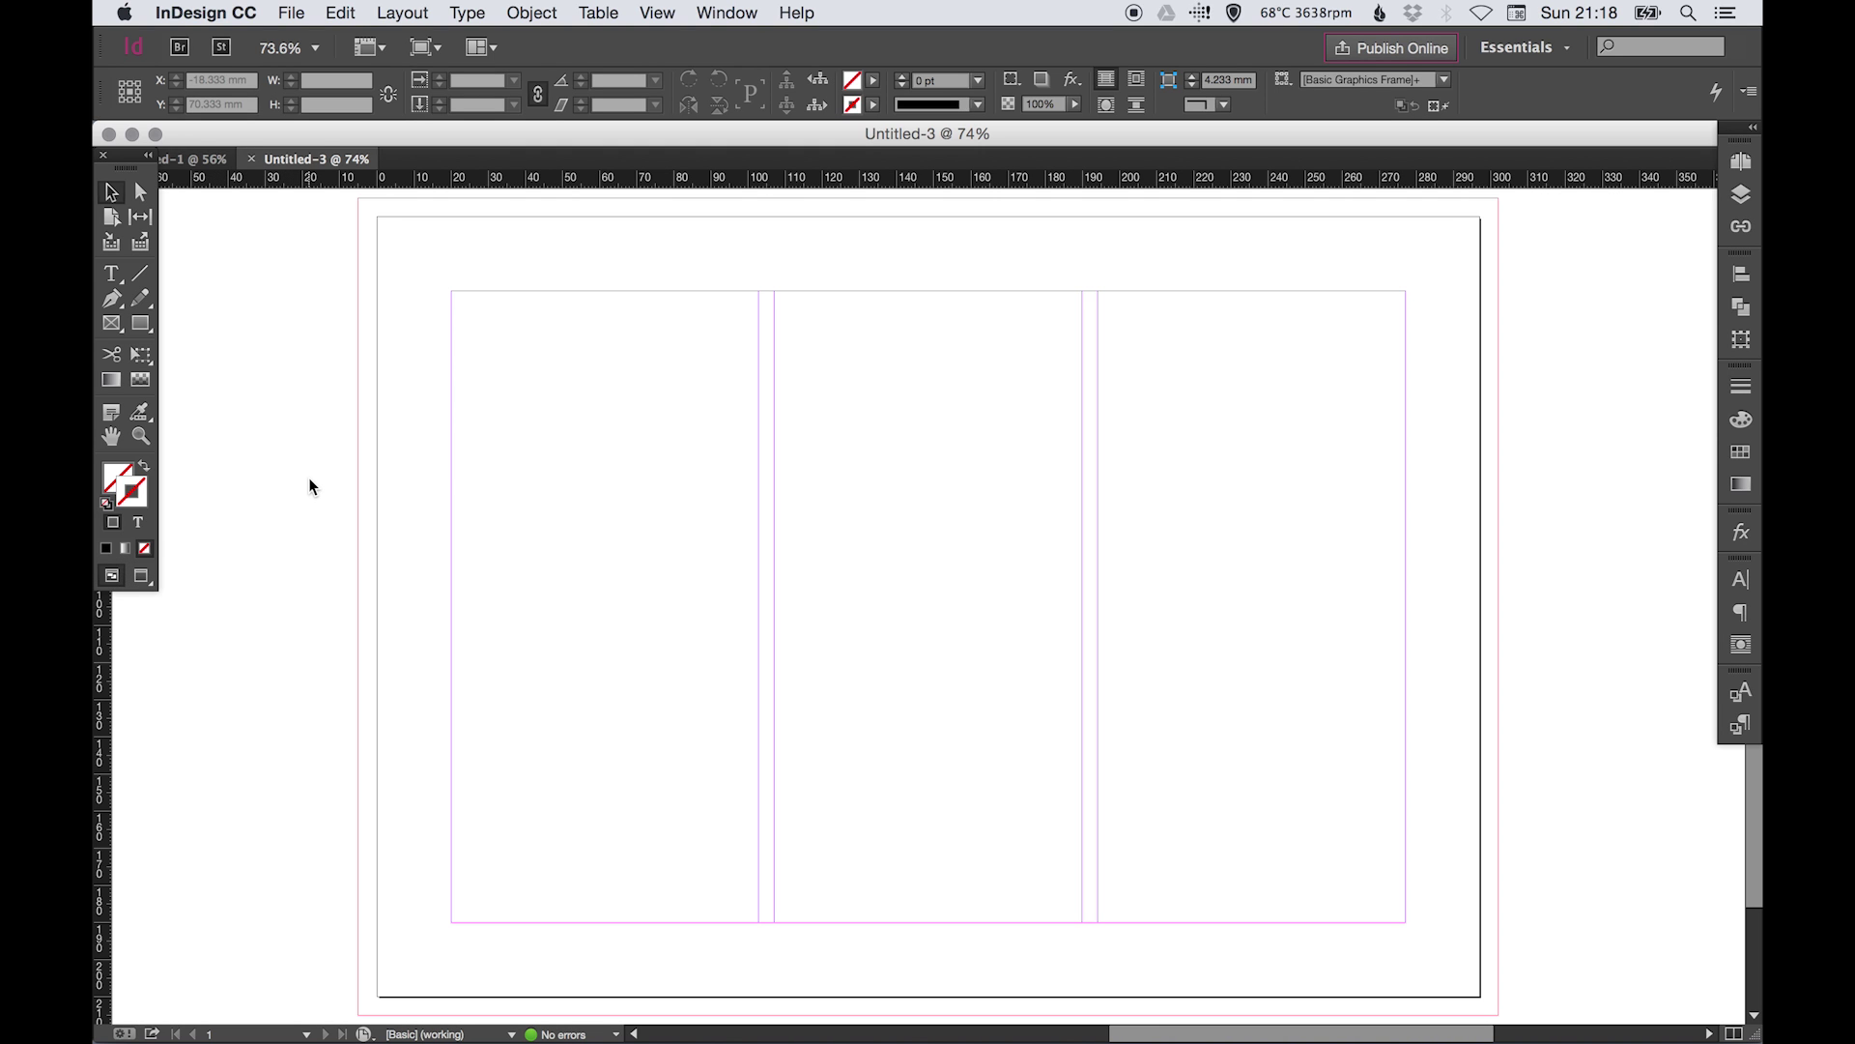
left_click(147, 576)
left_click(114, 578)
left_click(143, 578)
left_click(116, 576)
left_click(137, 576)
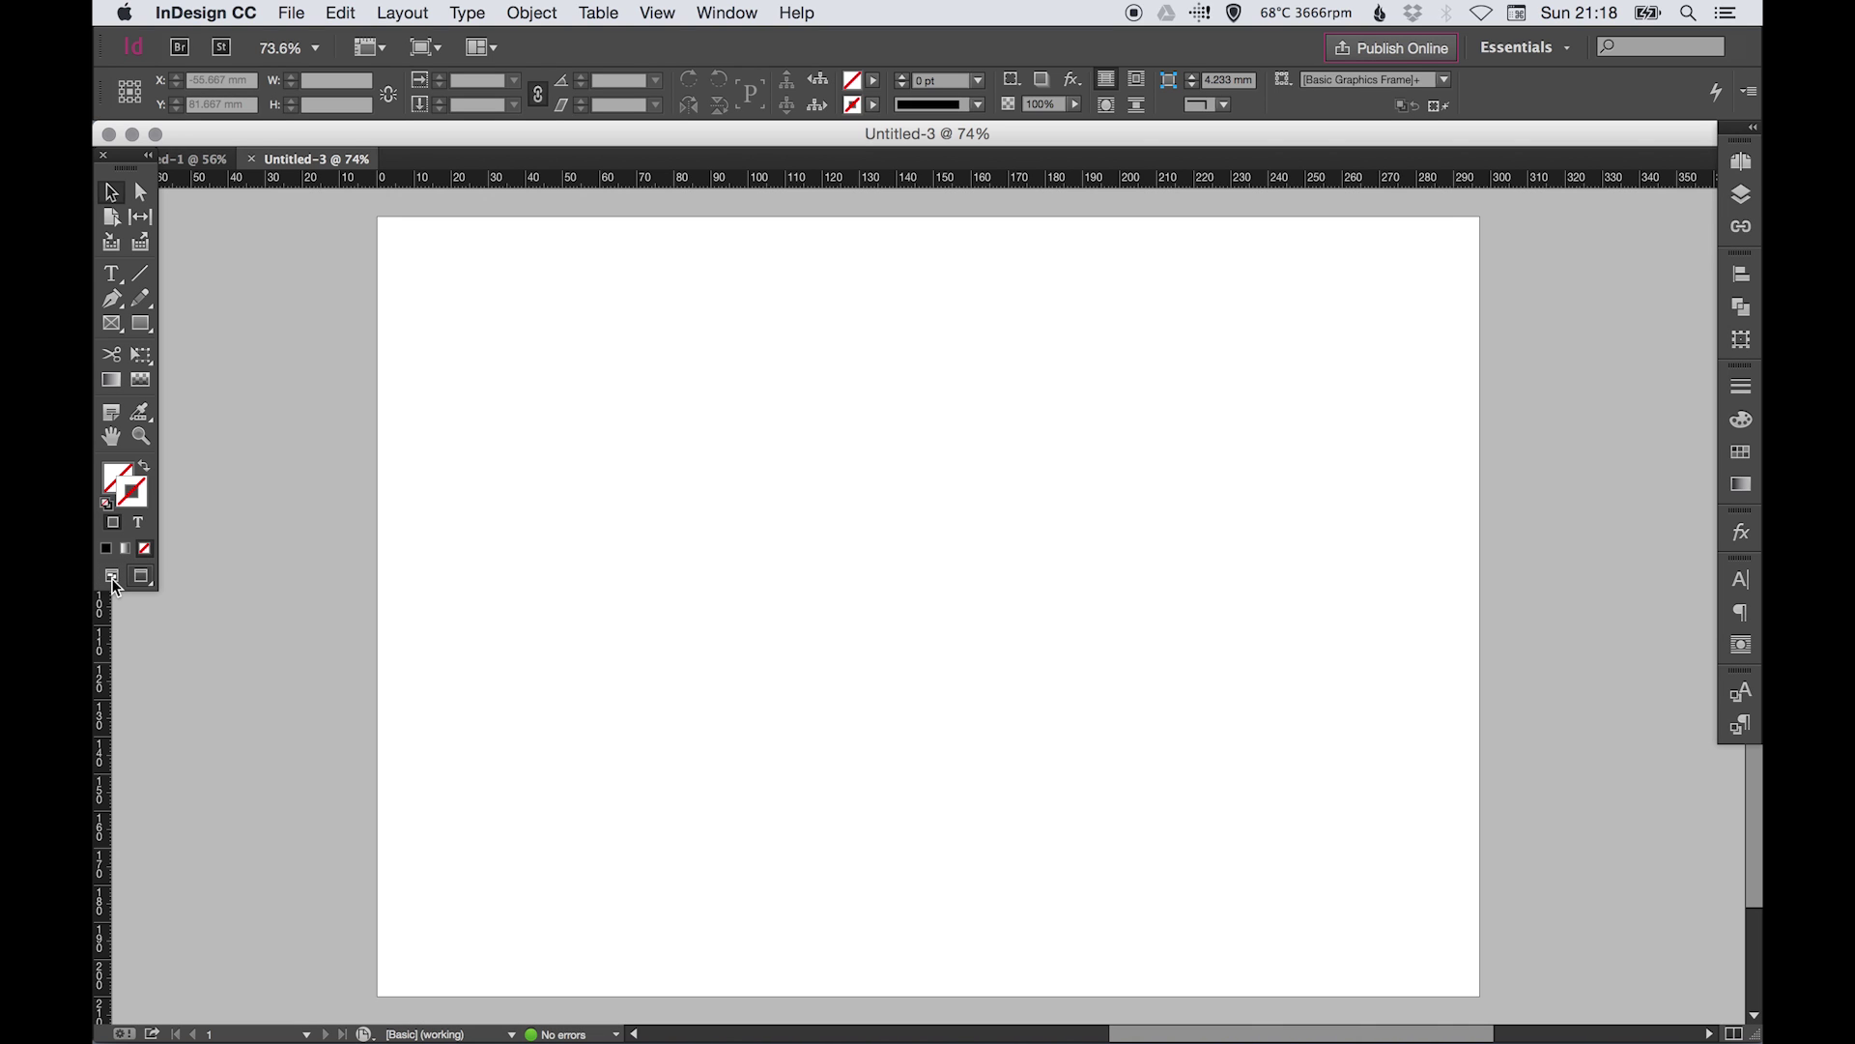
left_click(114, 577)
left_click(142, 577)
left_click(114, 576)
left_click(138, 577)
left_click(116, 577)
left_click(143, 577)
Preview the blank page once more, then return to Normal view with margins and column guides.
key("w")
key("w")
key("w")
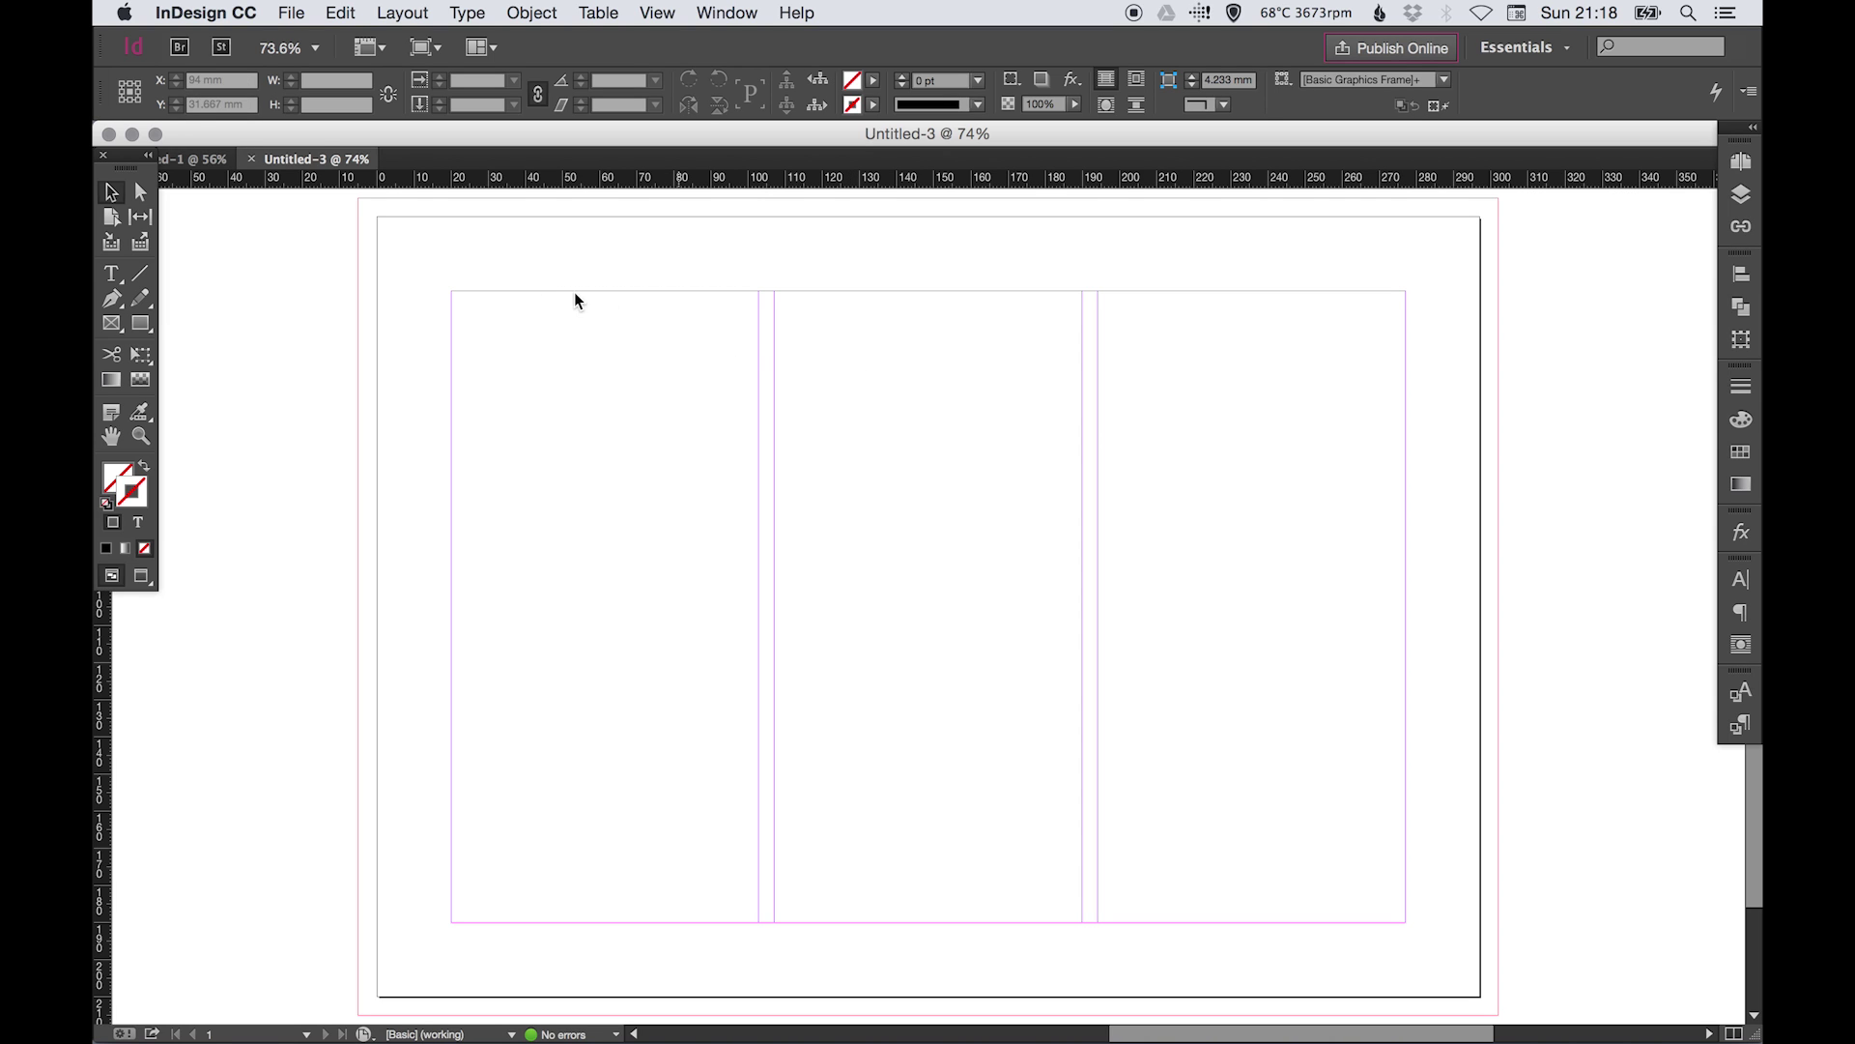
key("w")
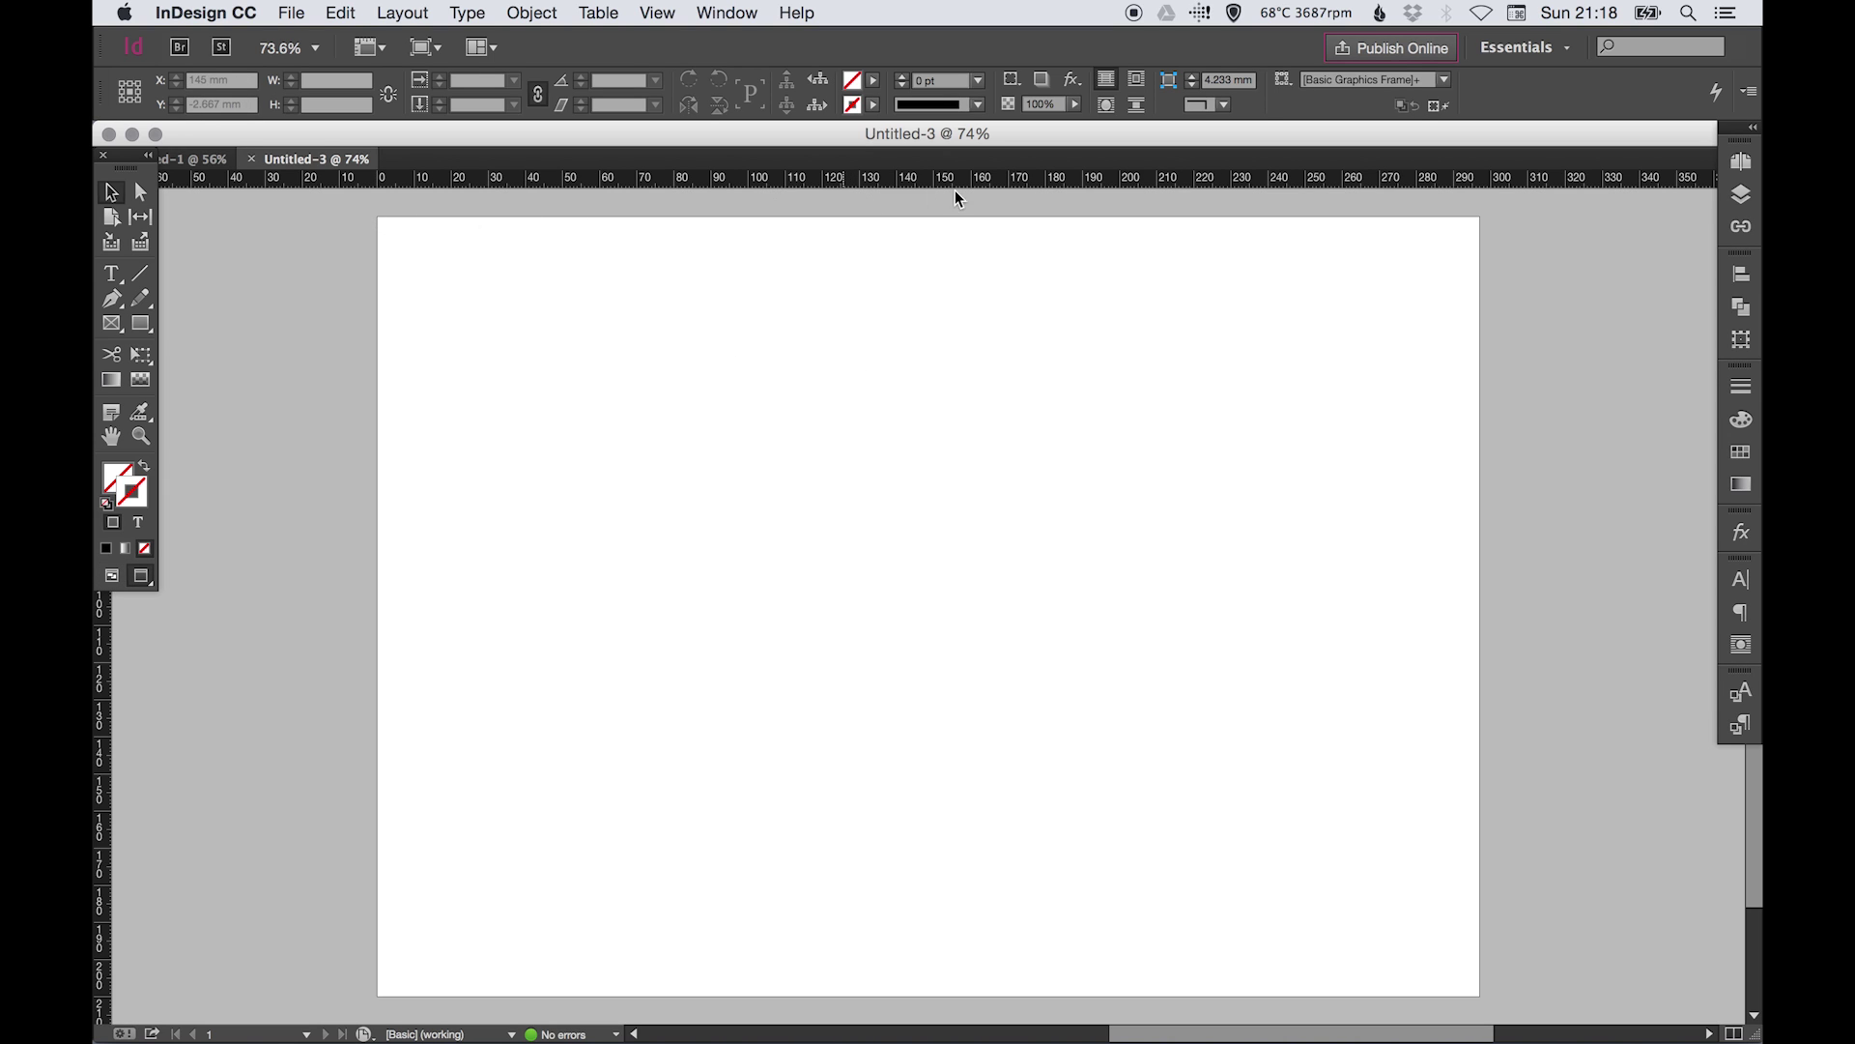
key("w")
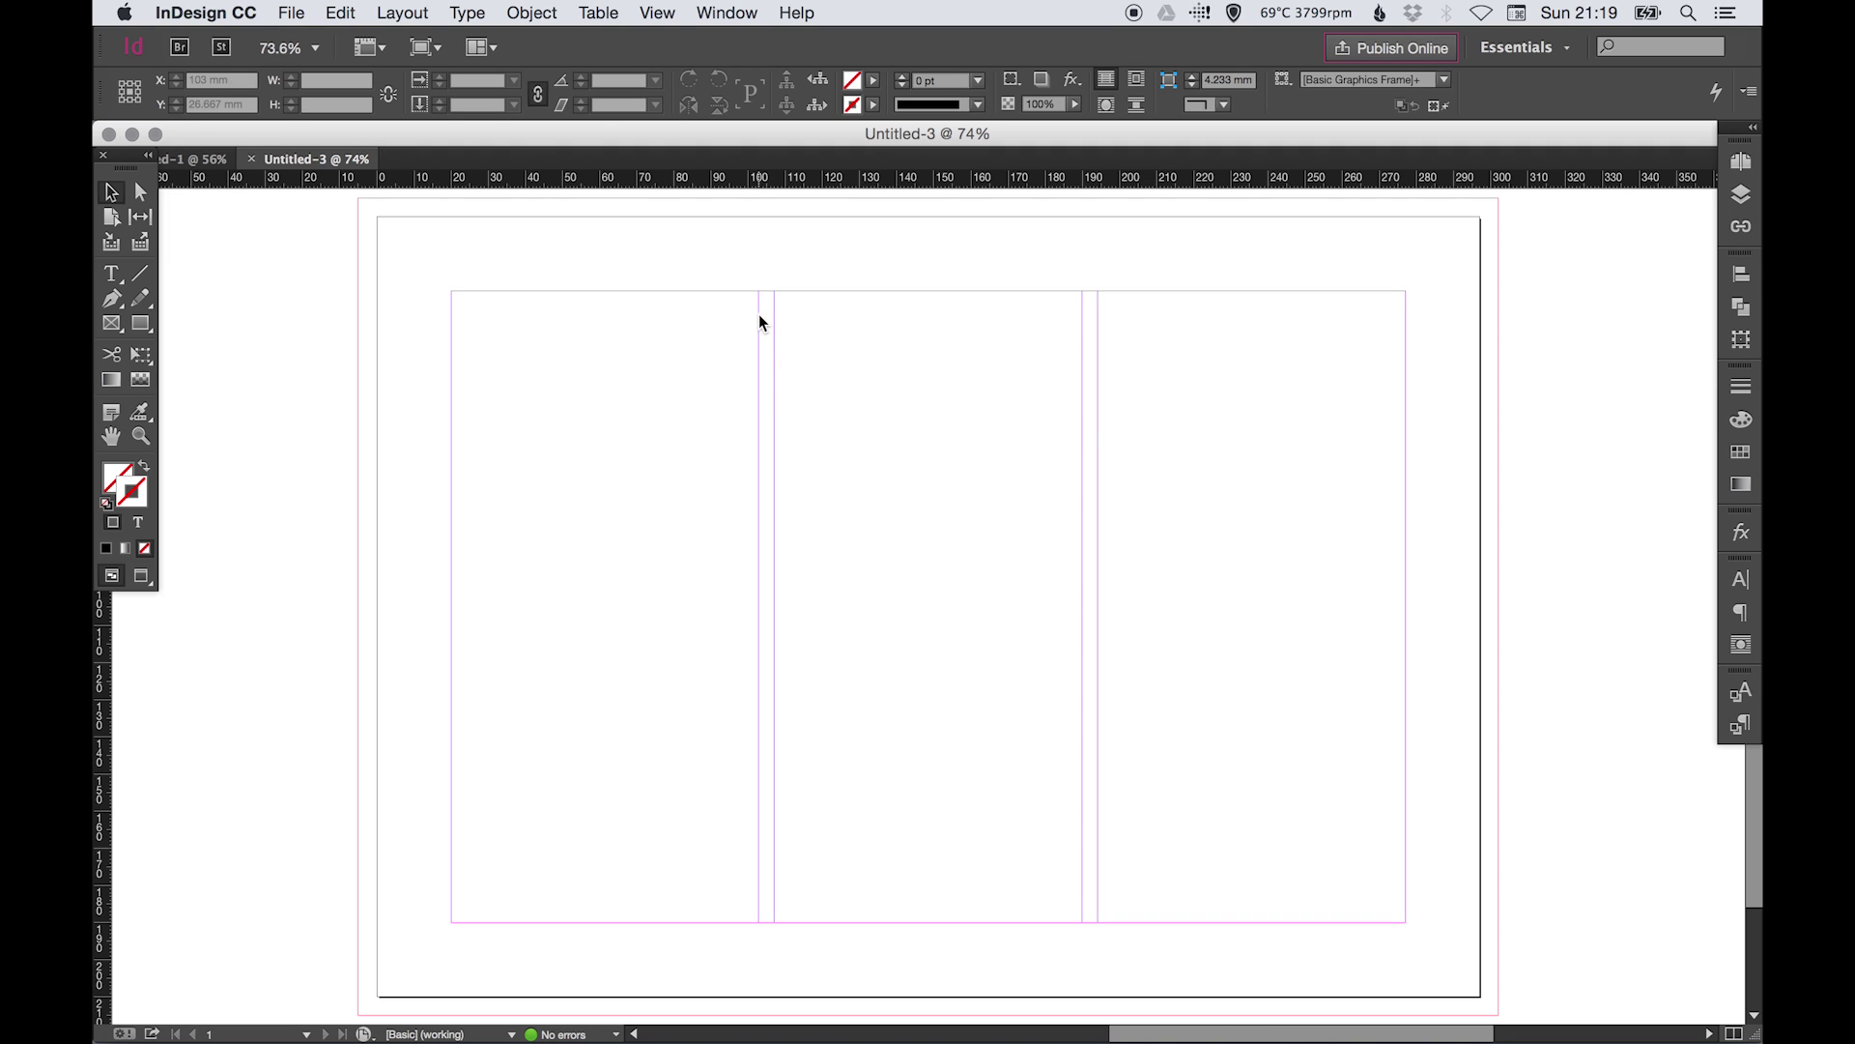
left_click(306, 16)
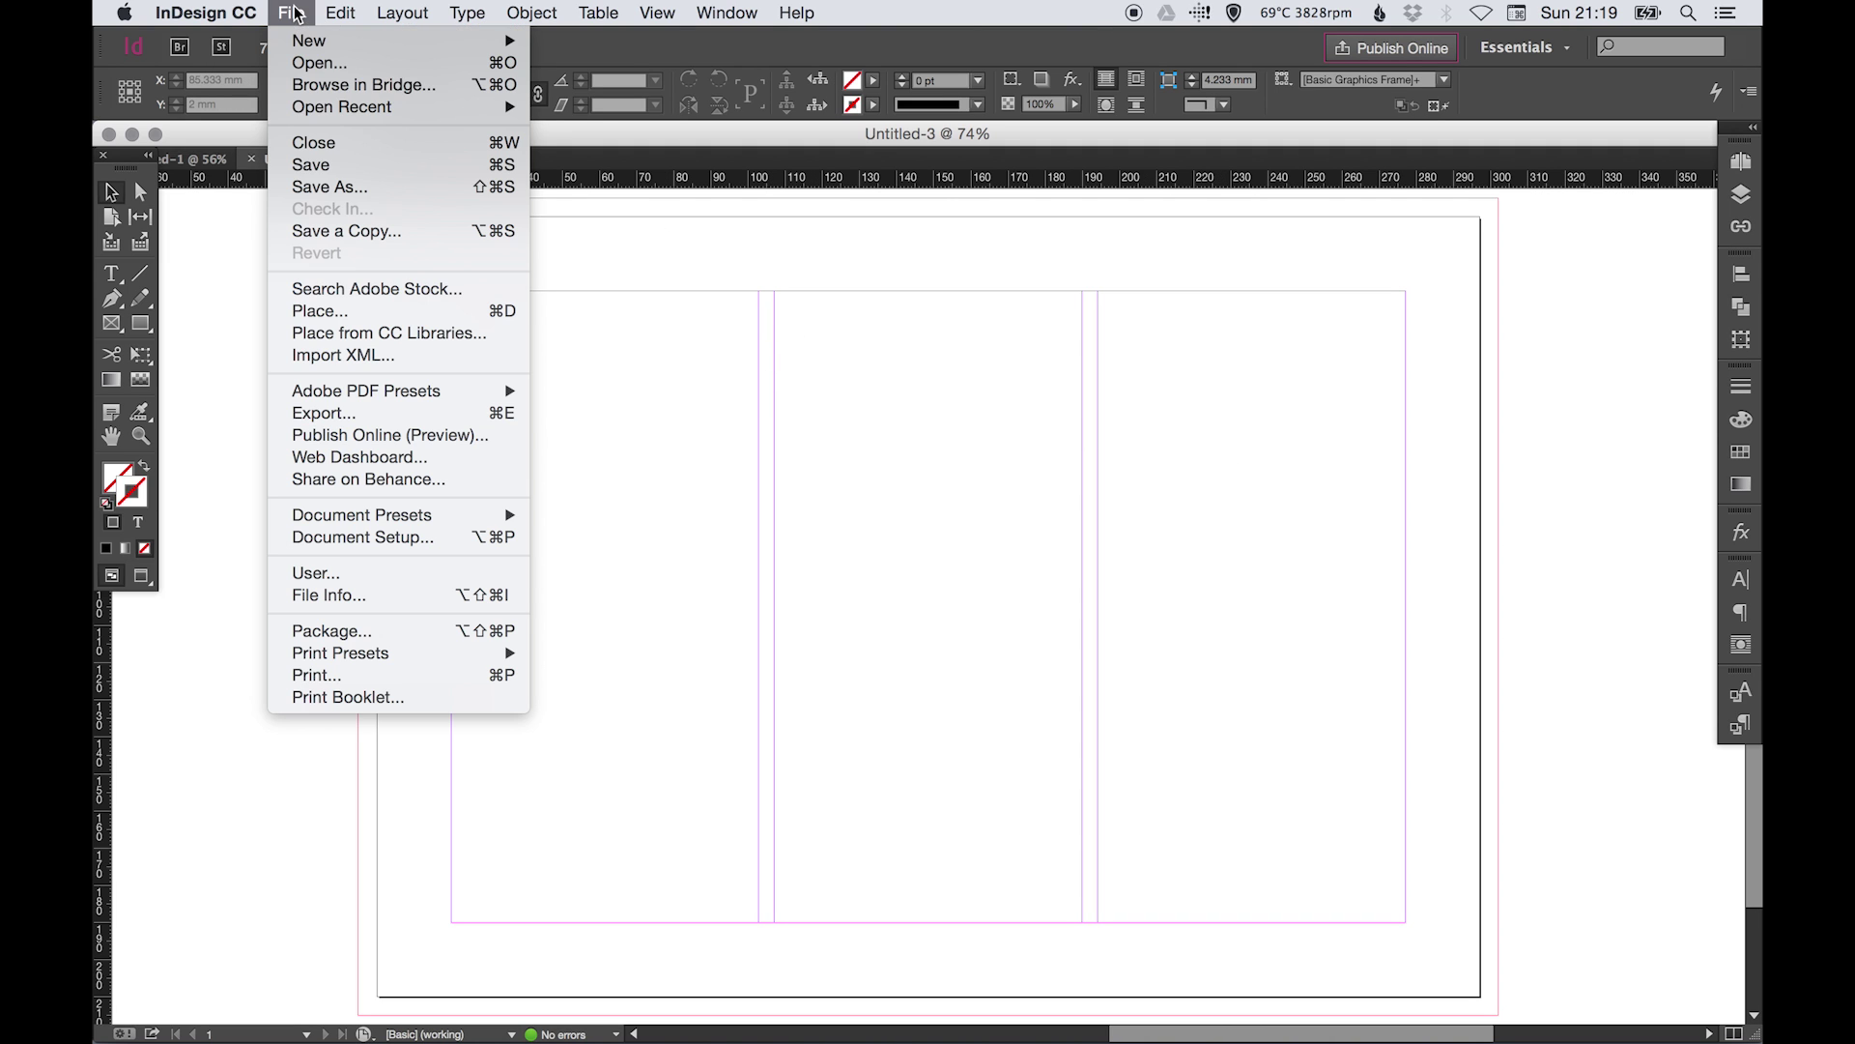
left_click(416, 539)
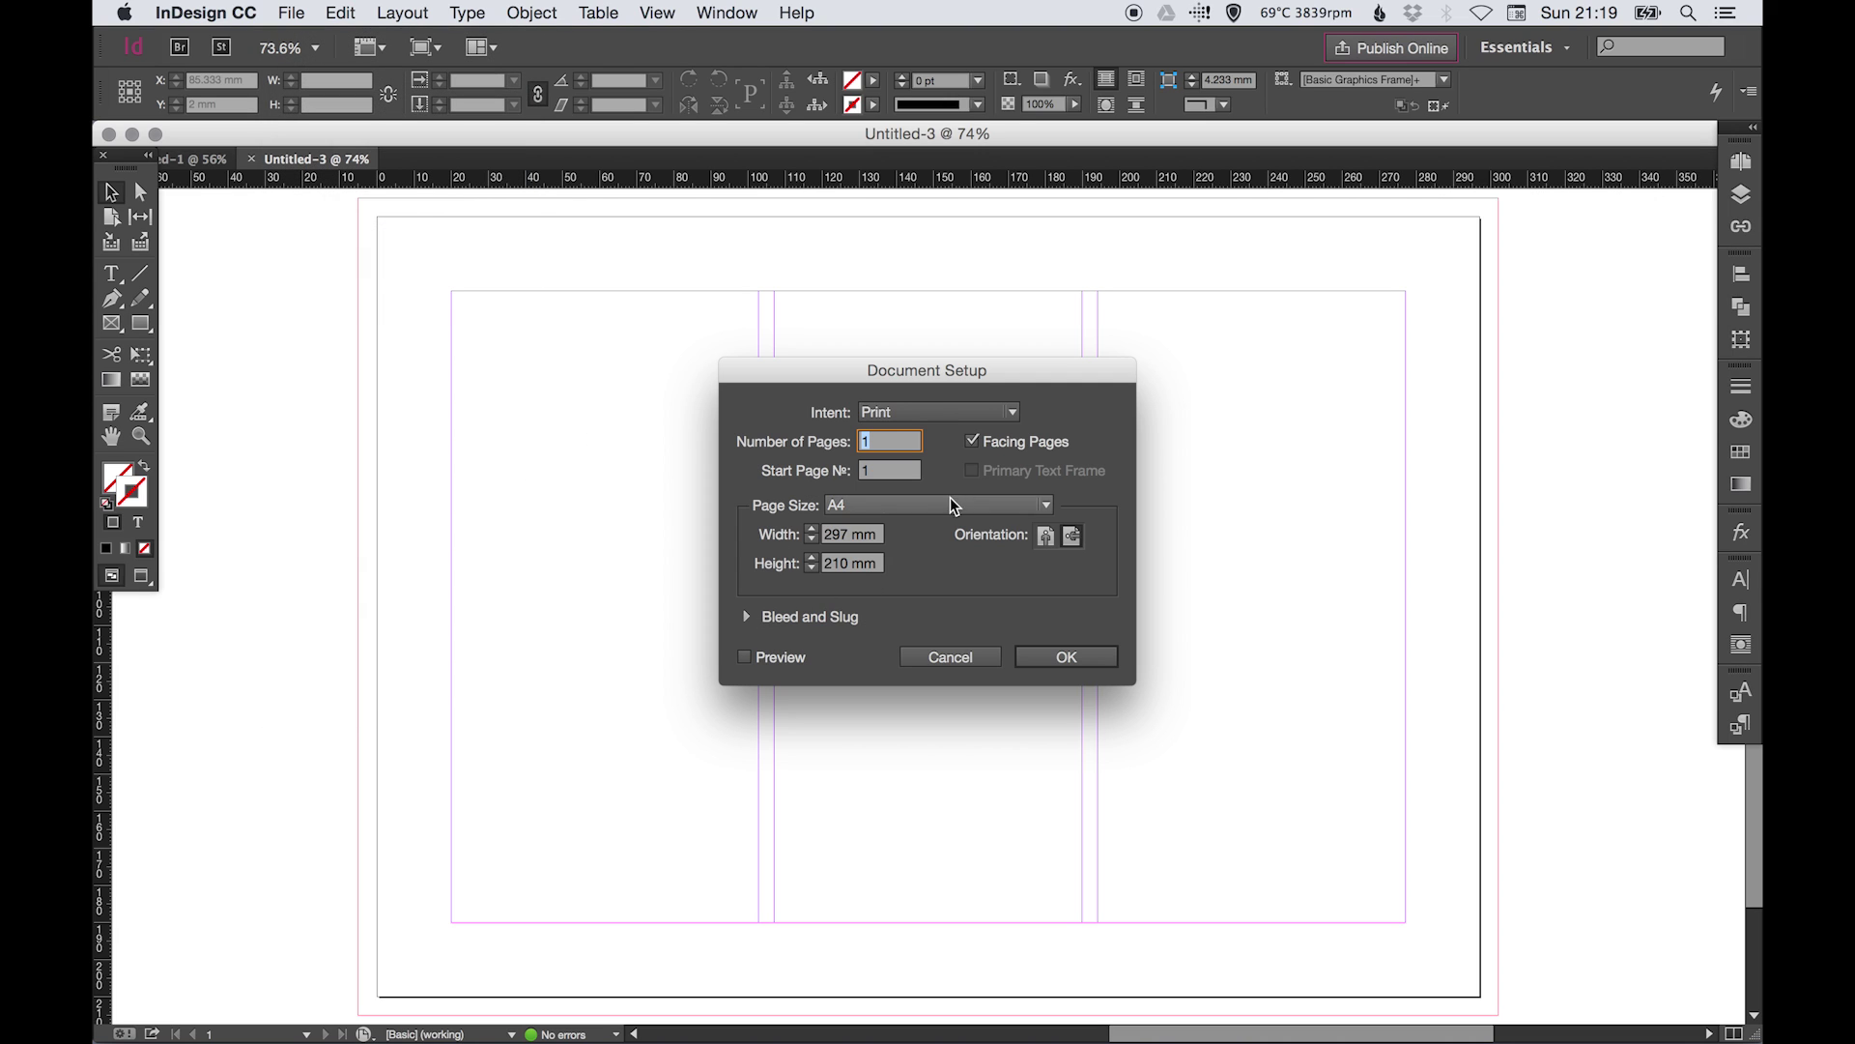
left_click(749, 617)
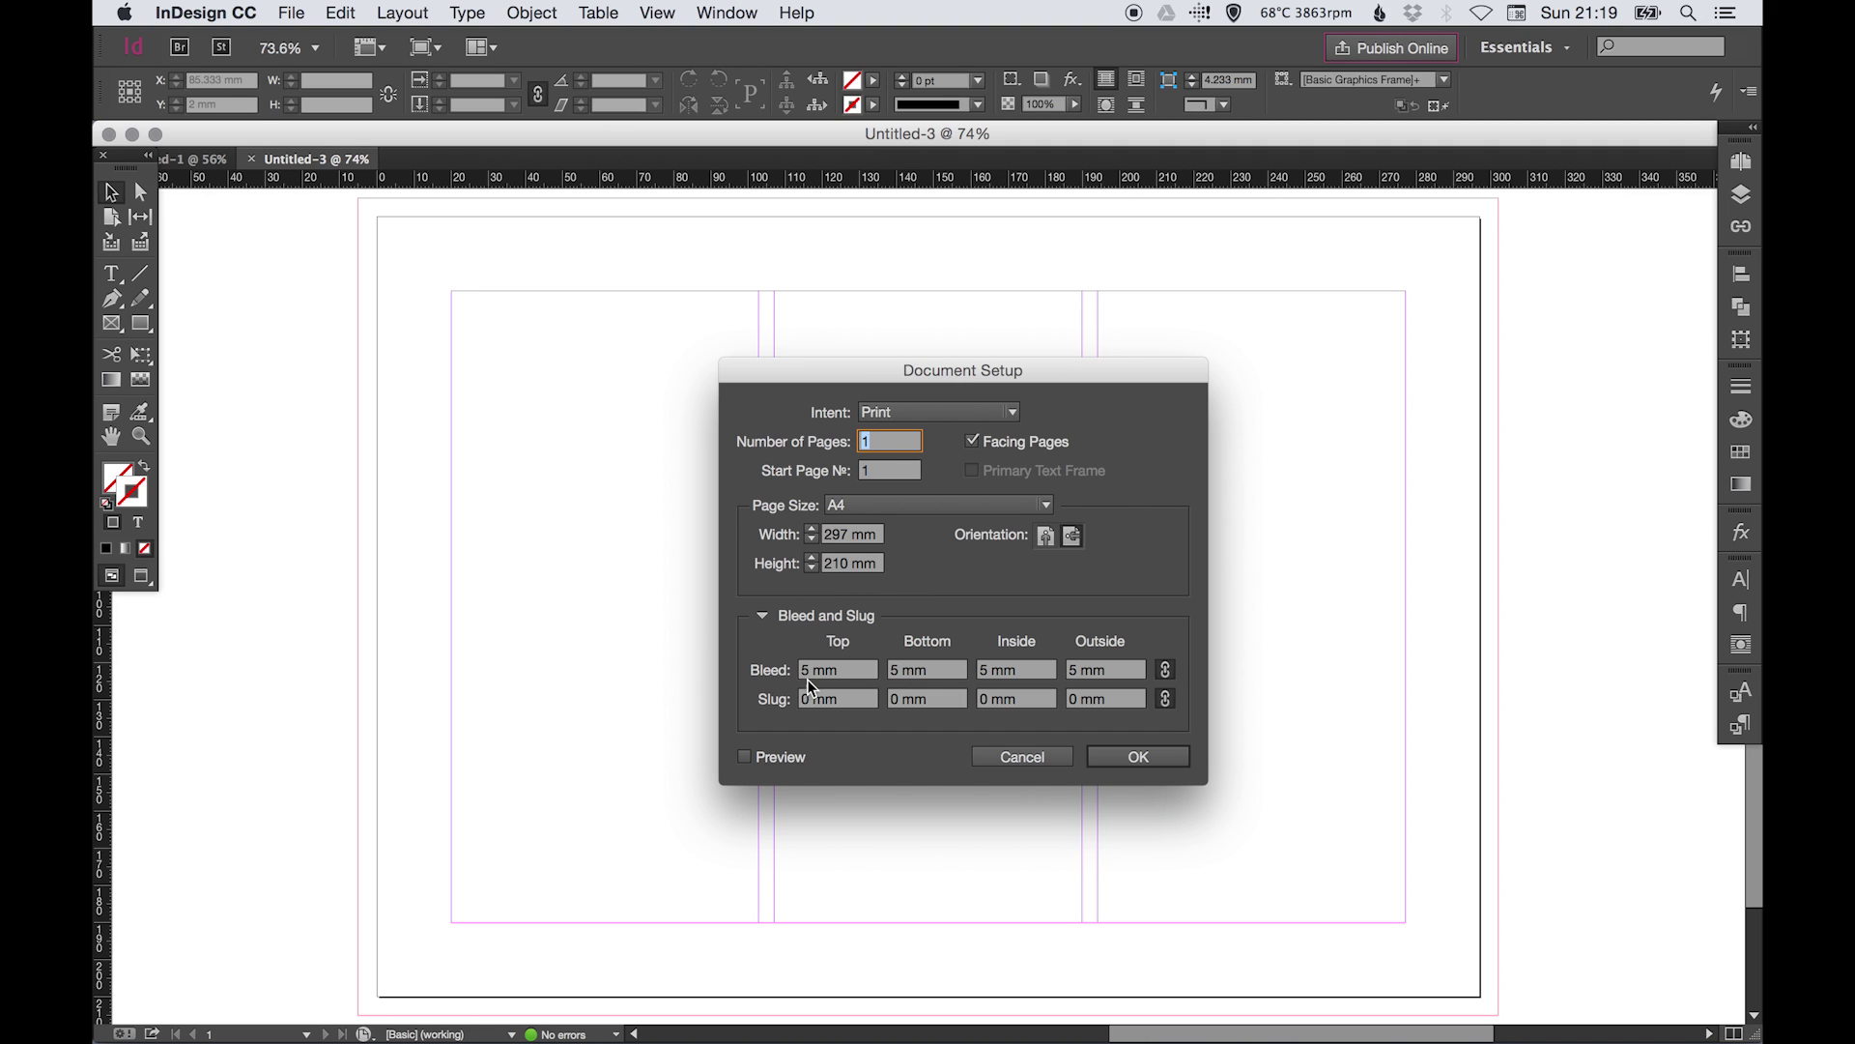
left_click(763, 614)
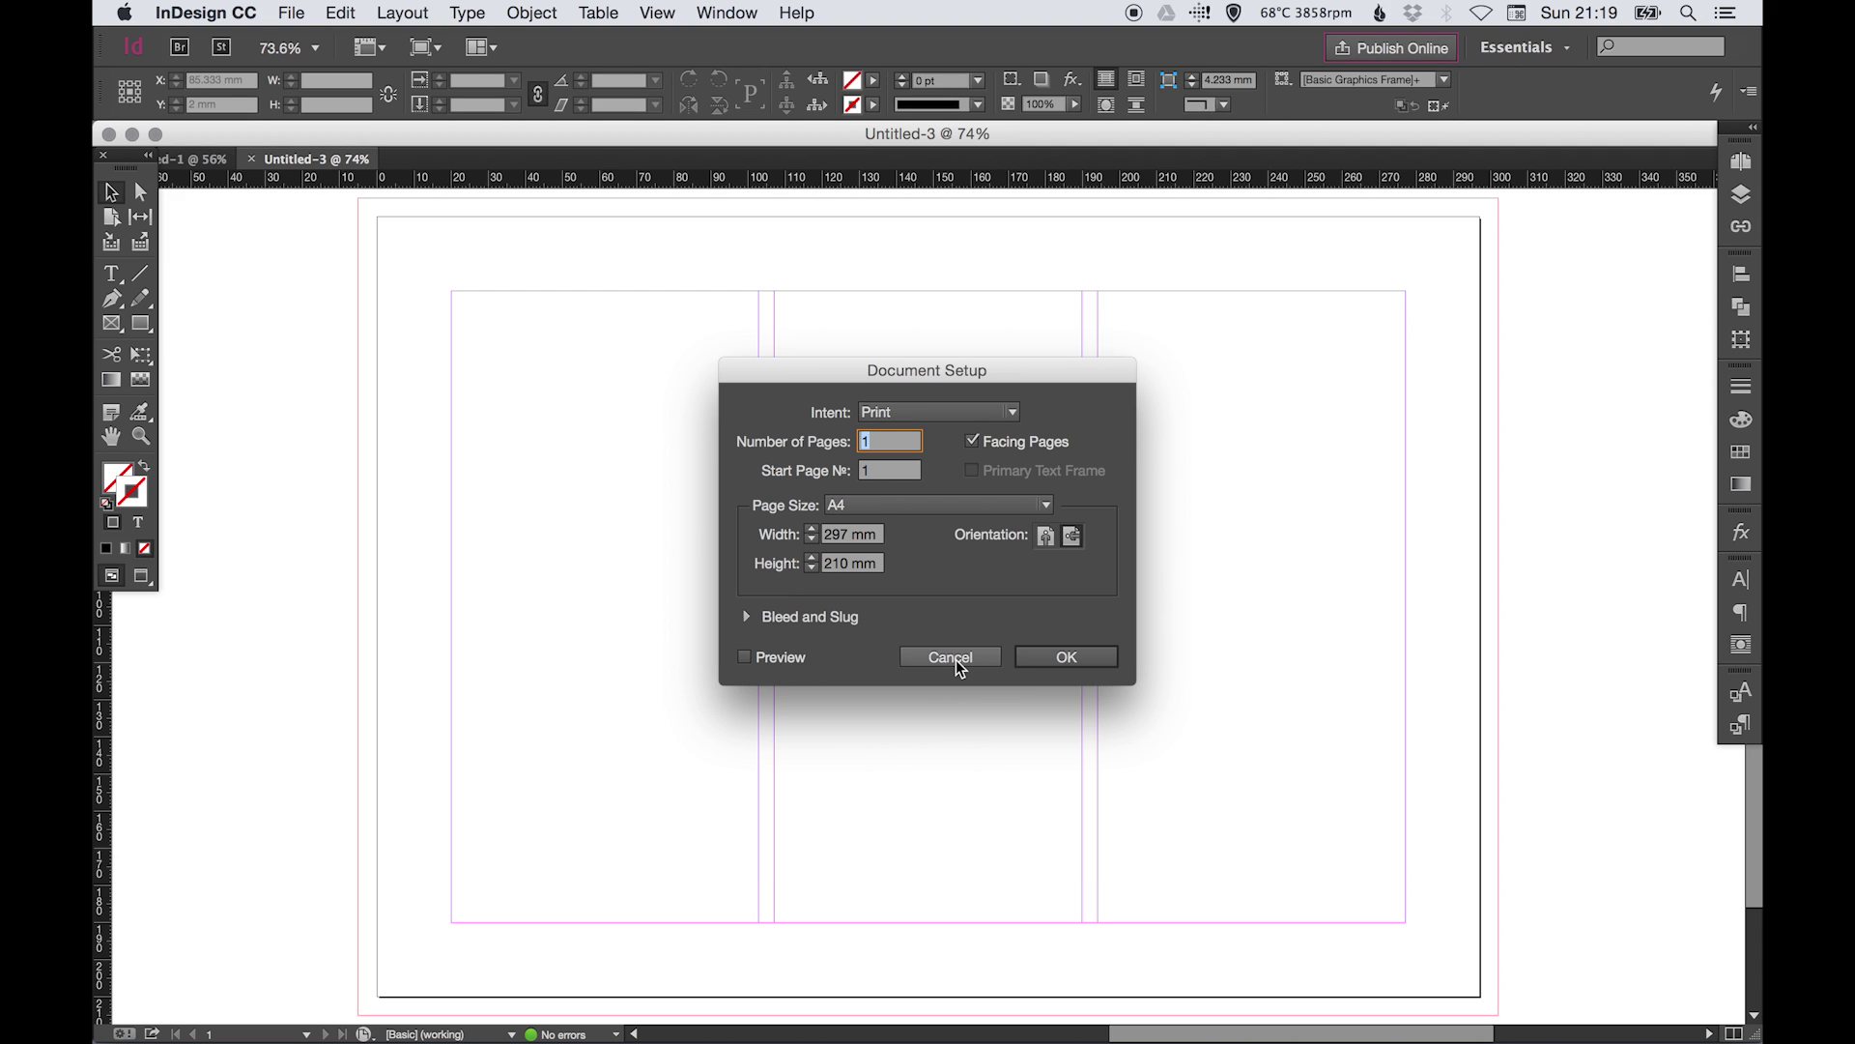
left_click(951, 657)
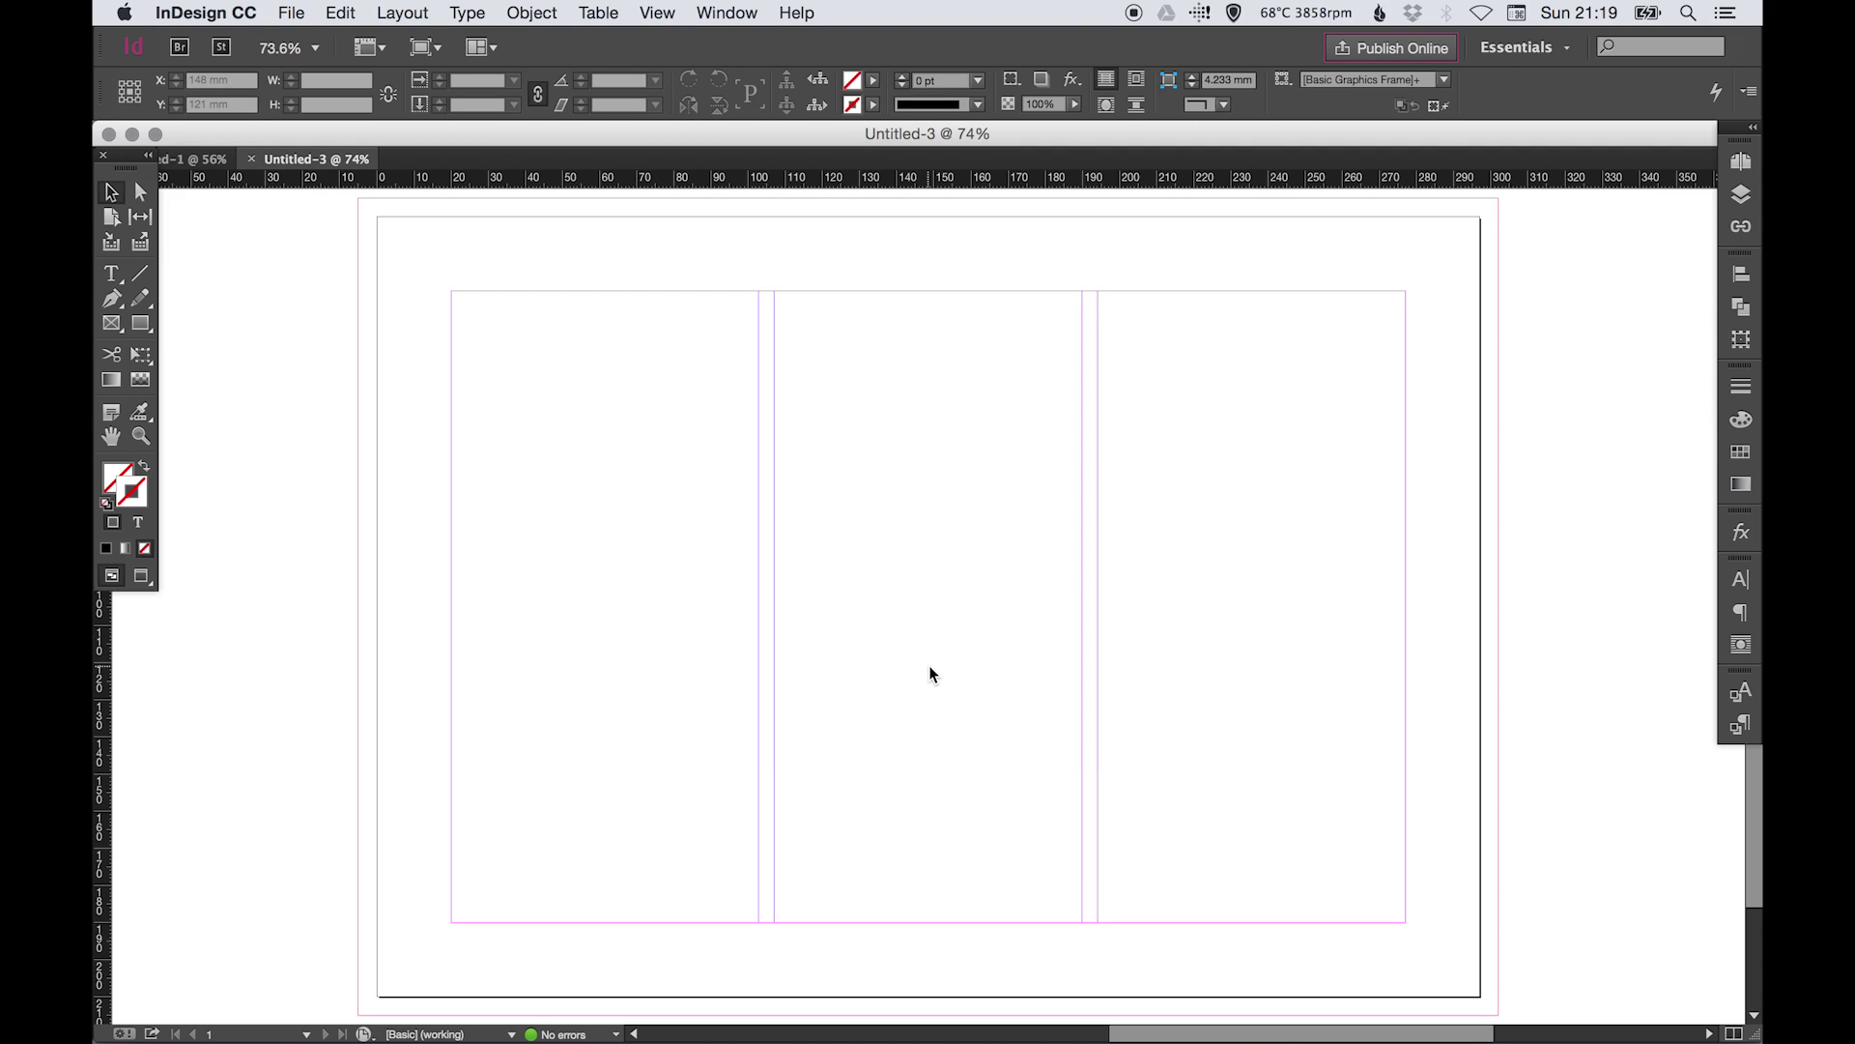
Set 4 columns, a 10 mm gutter and 10 mm margins in Margins and Columns, then preview.
left_click(416, 13)
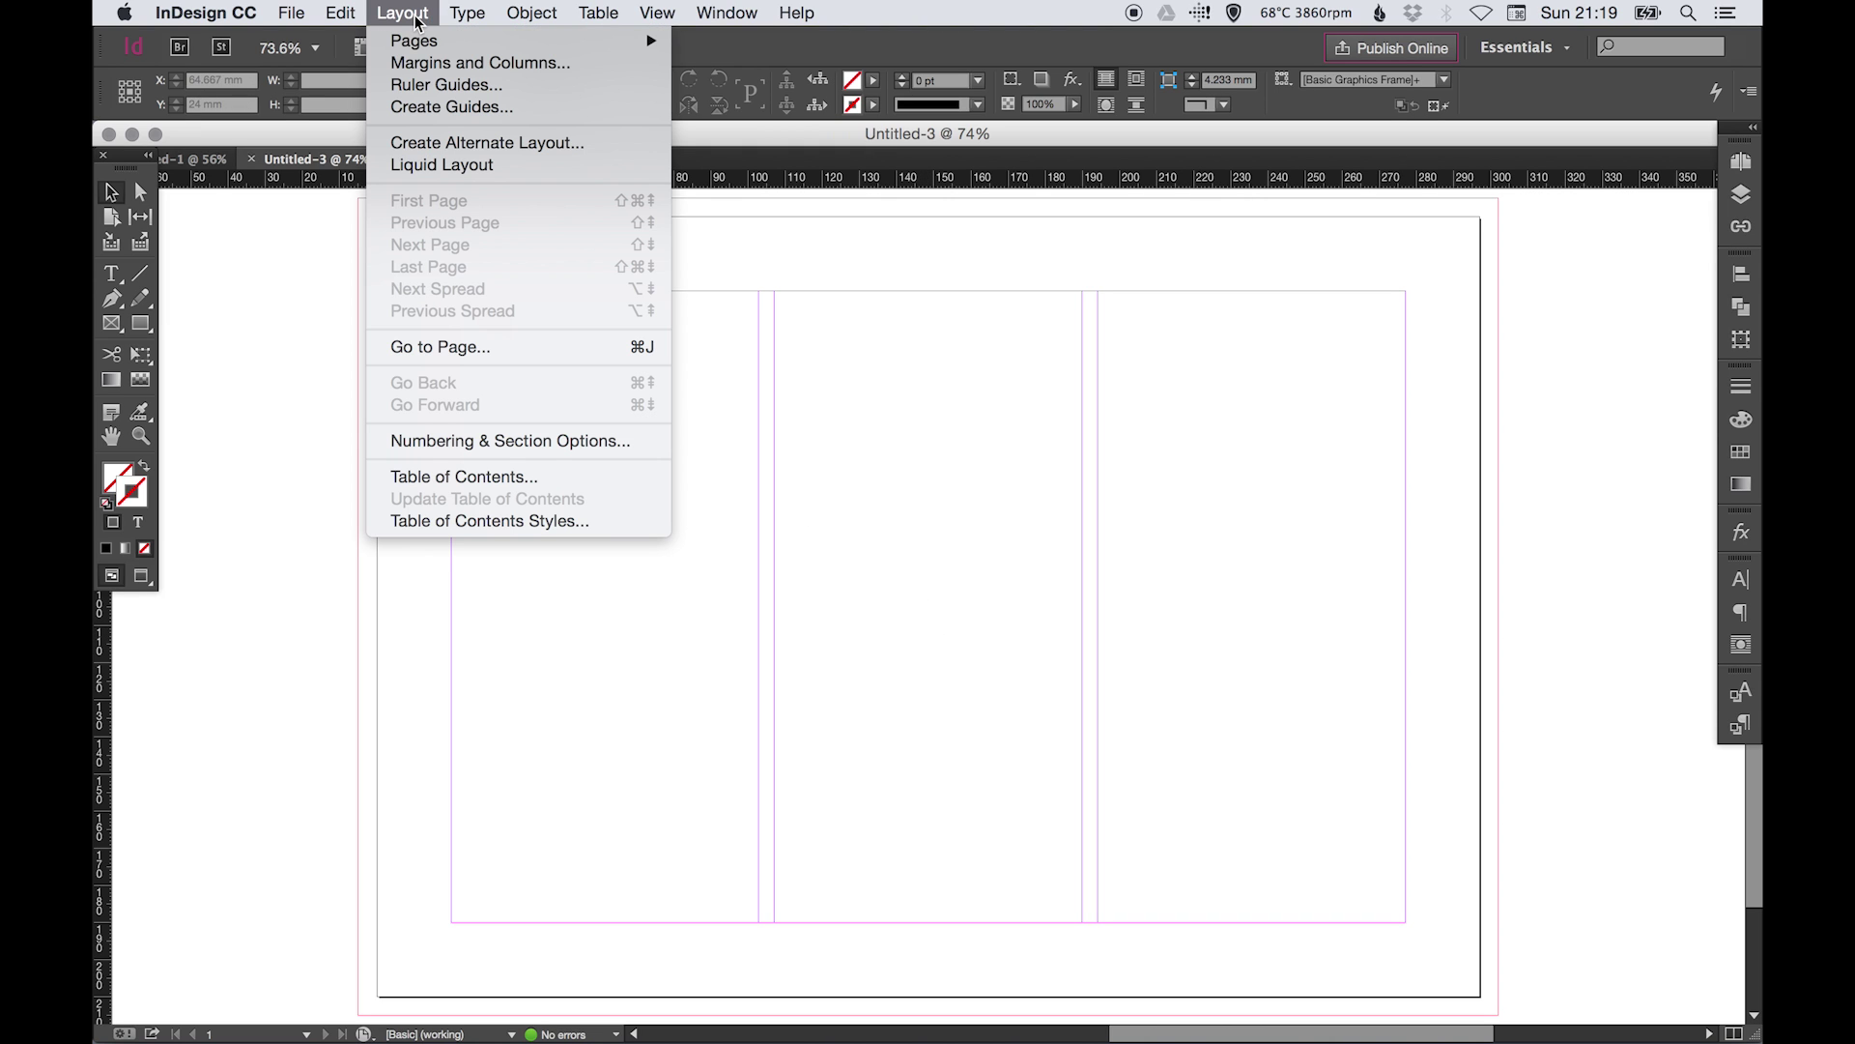
left_click(424, 64)
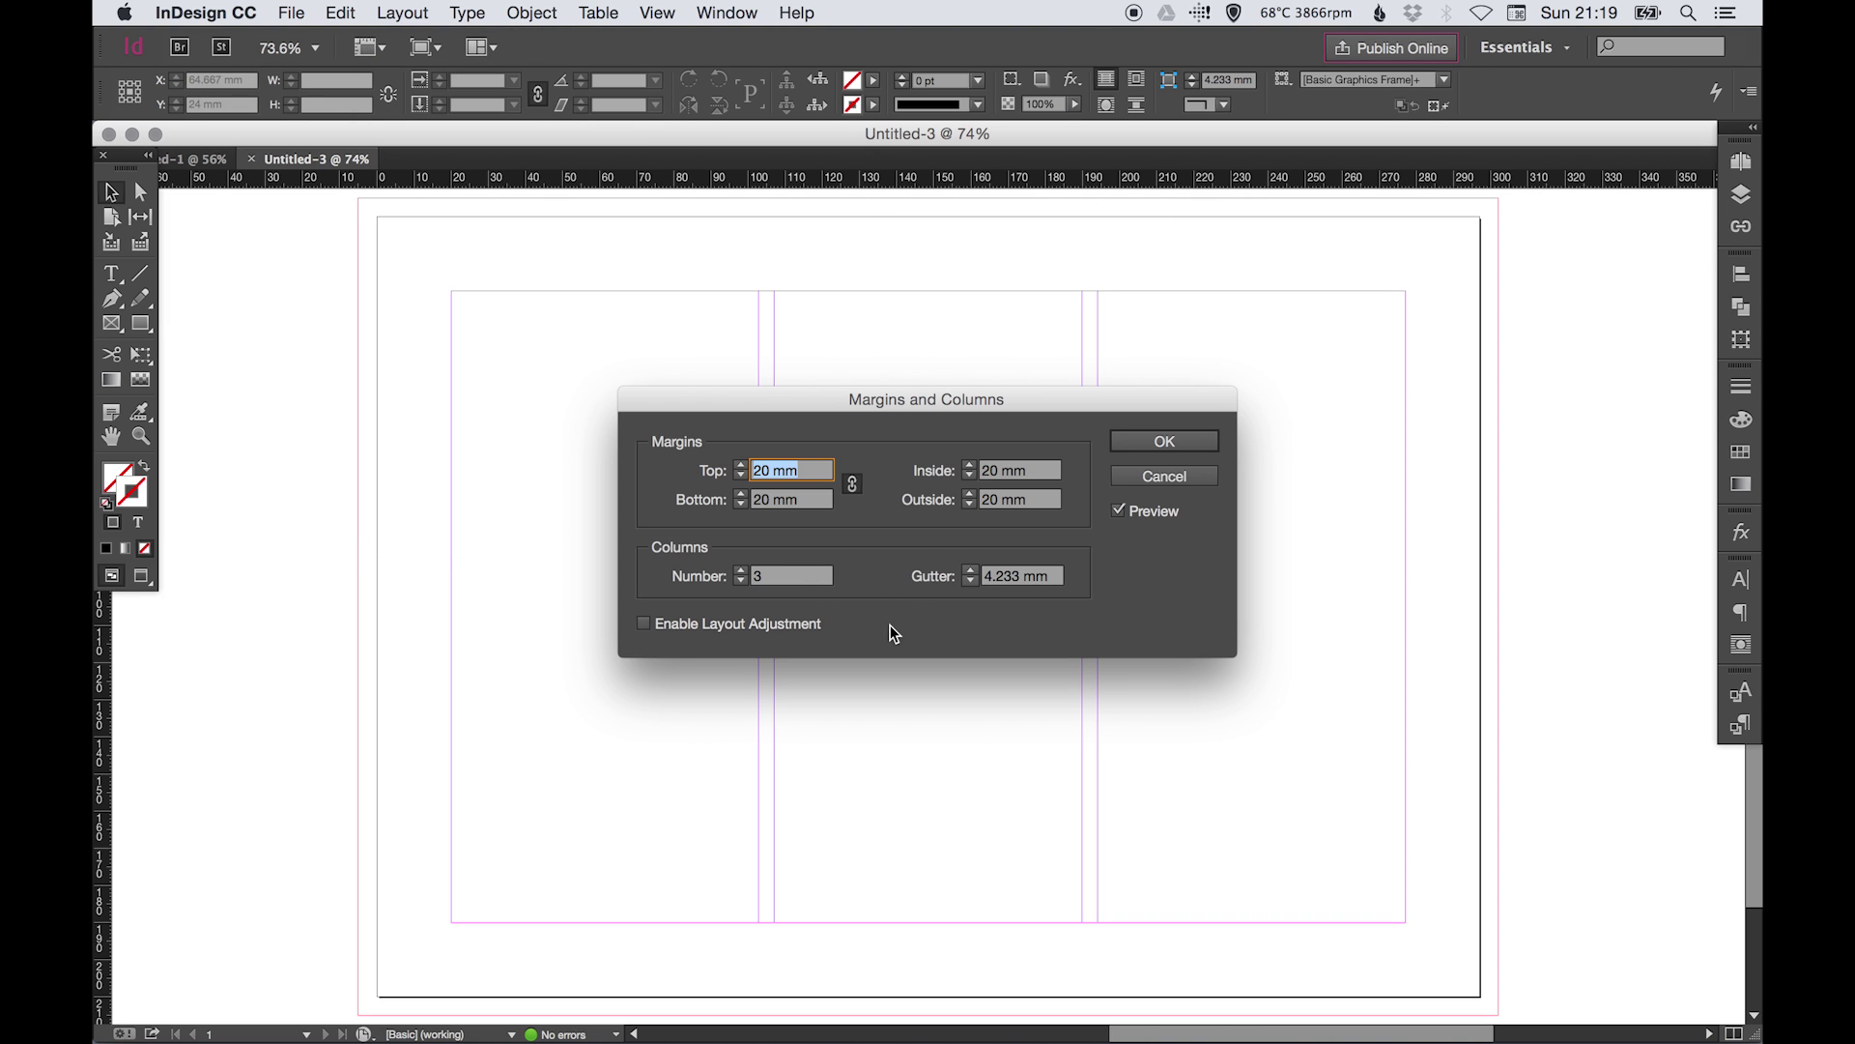
left_click(796, 574)
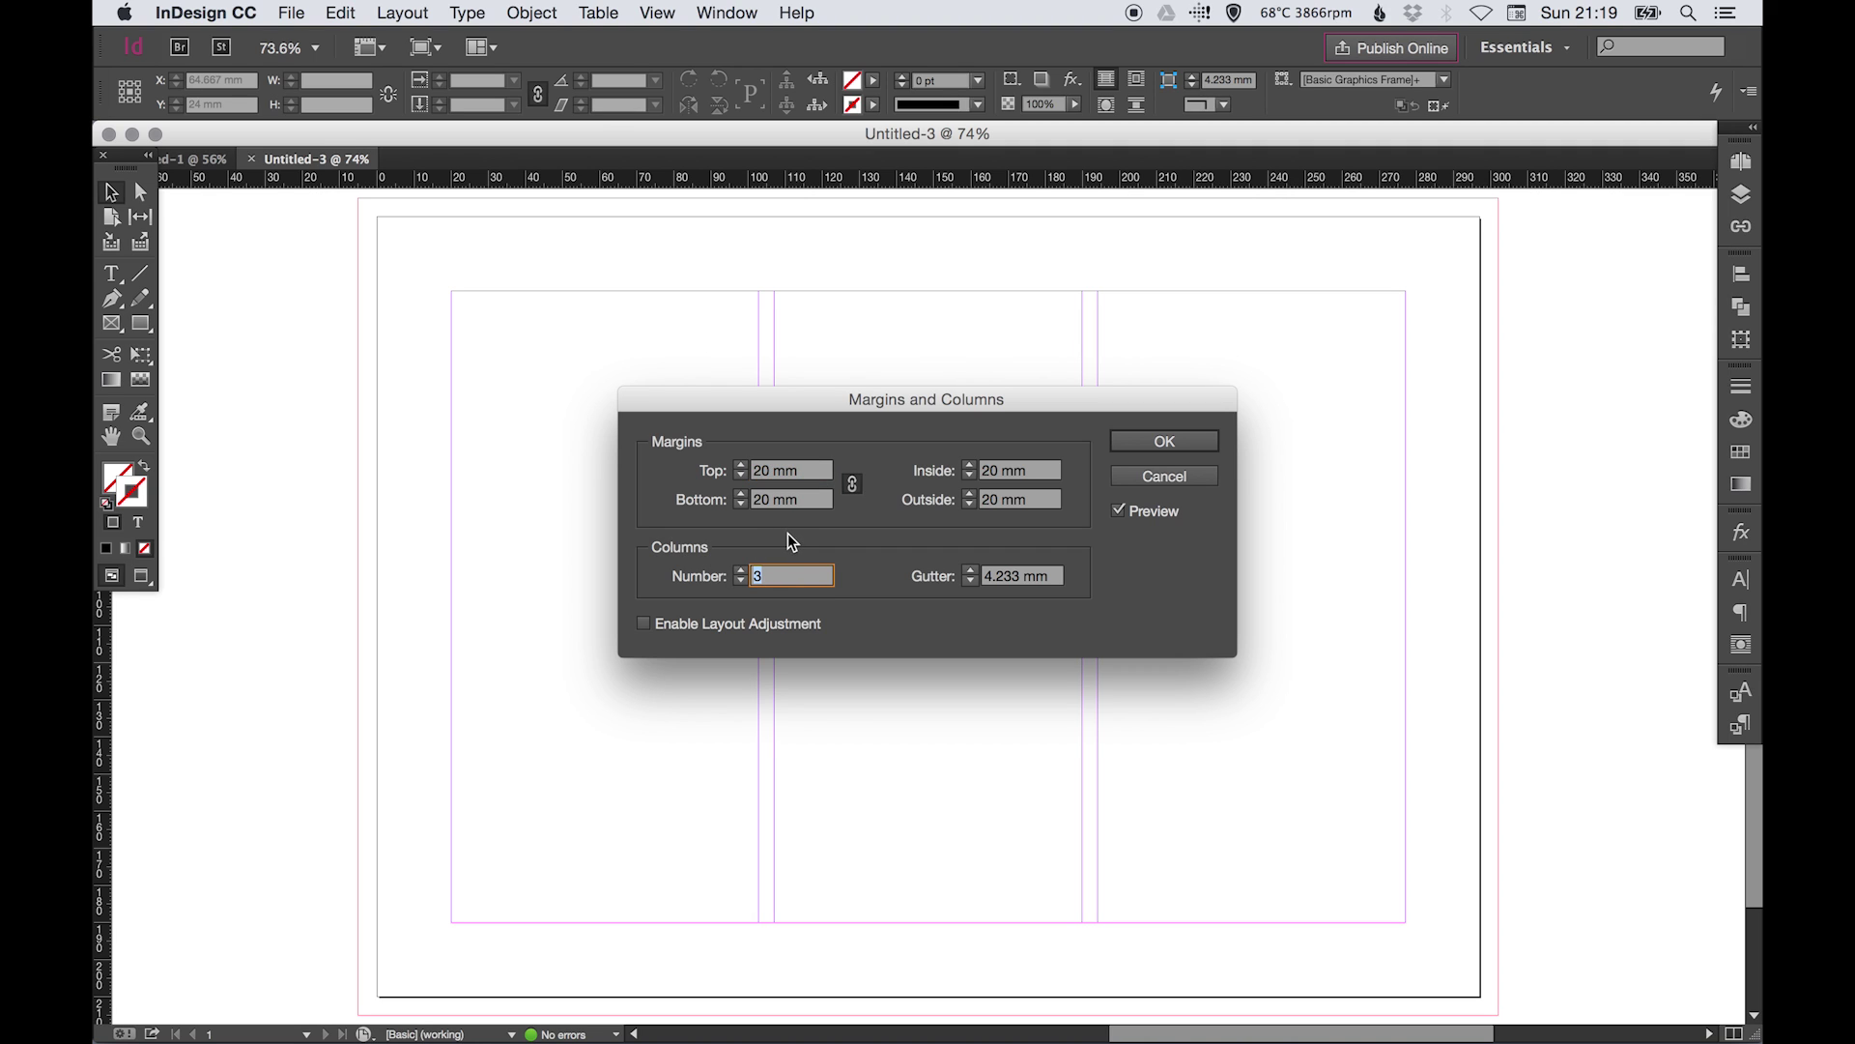
type("4")
key("Tab")
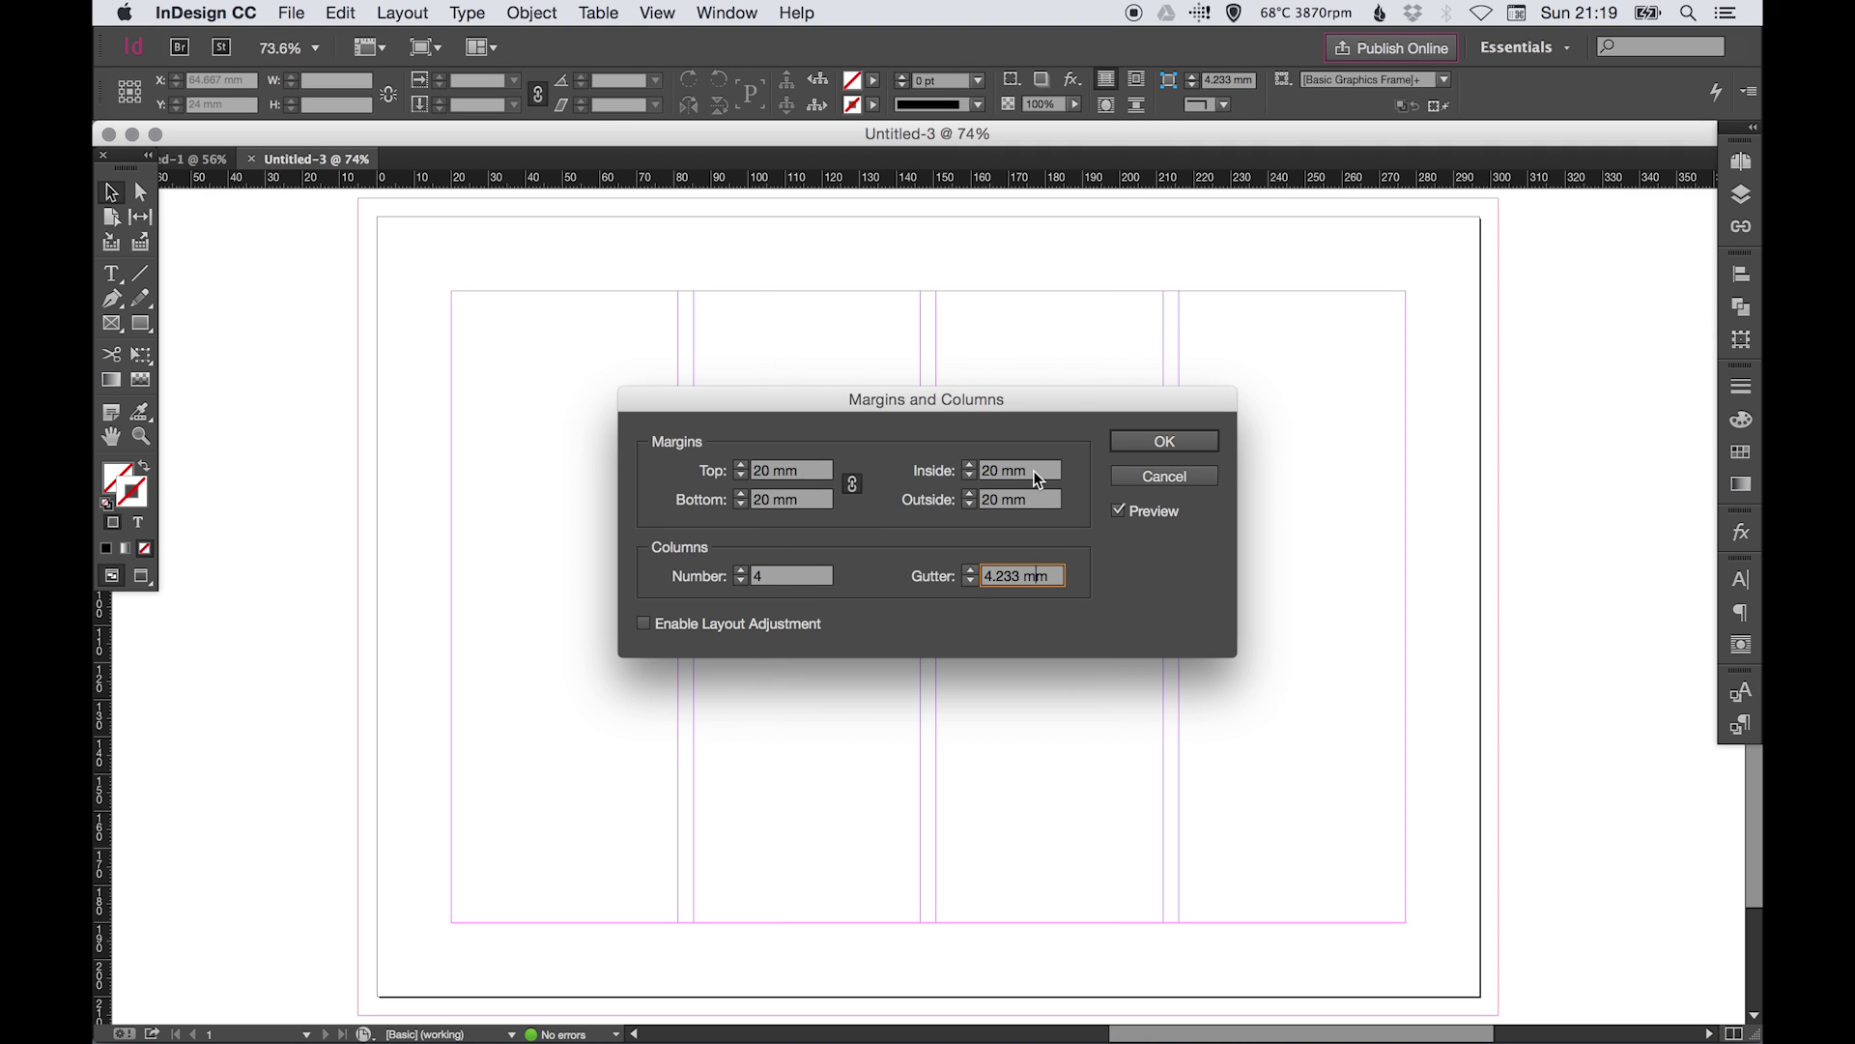
type("10")
key("Tab")
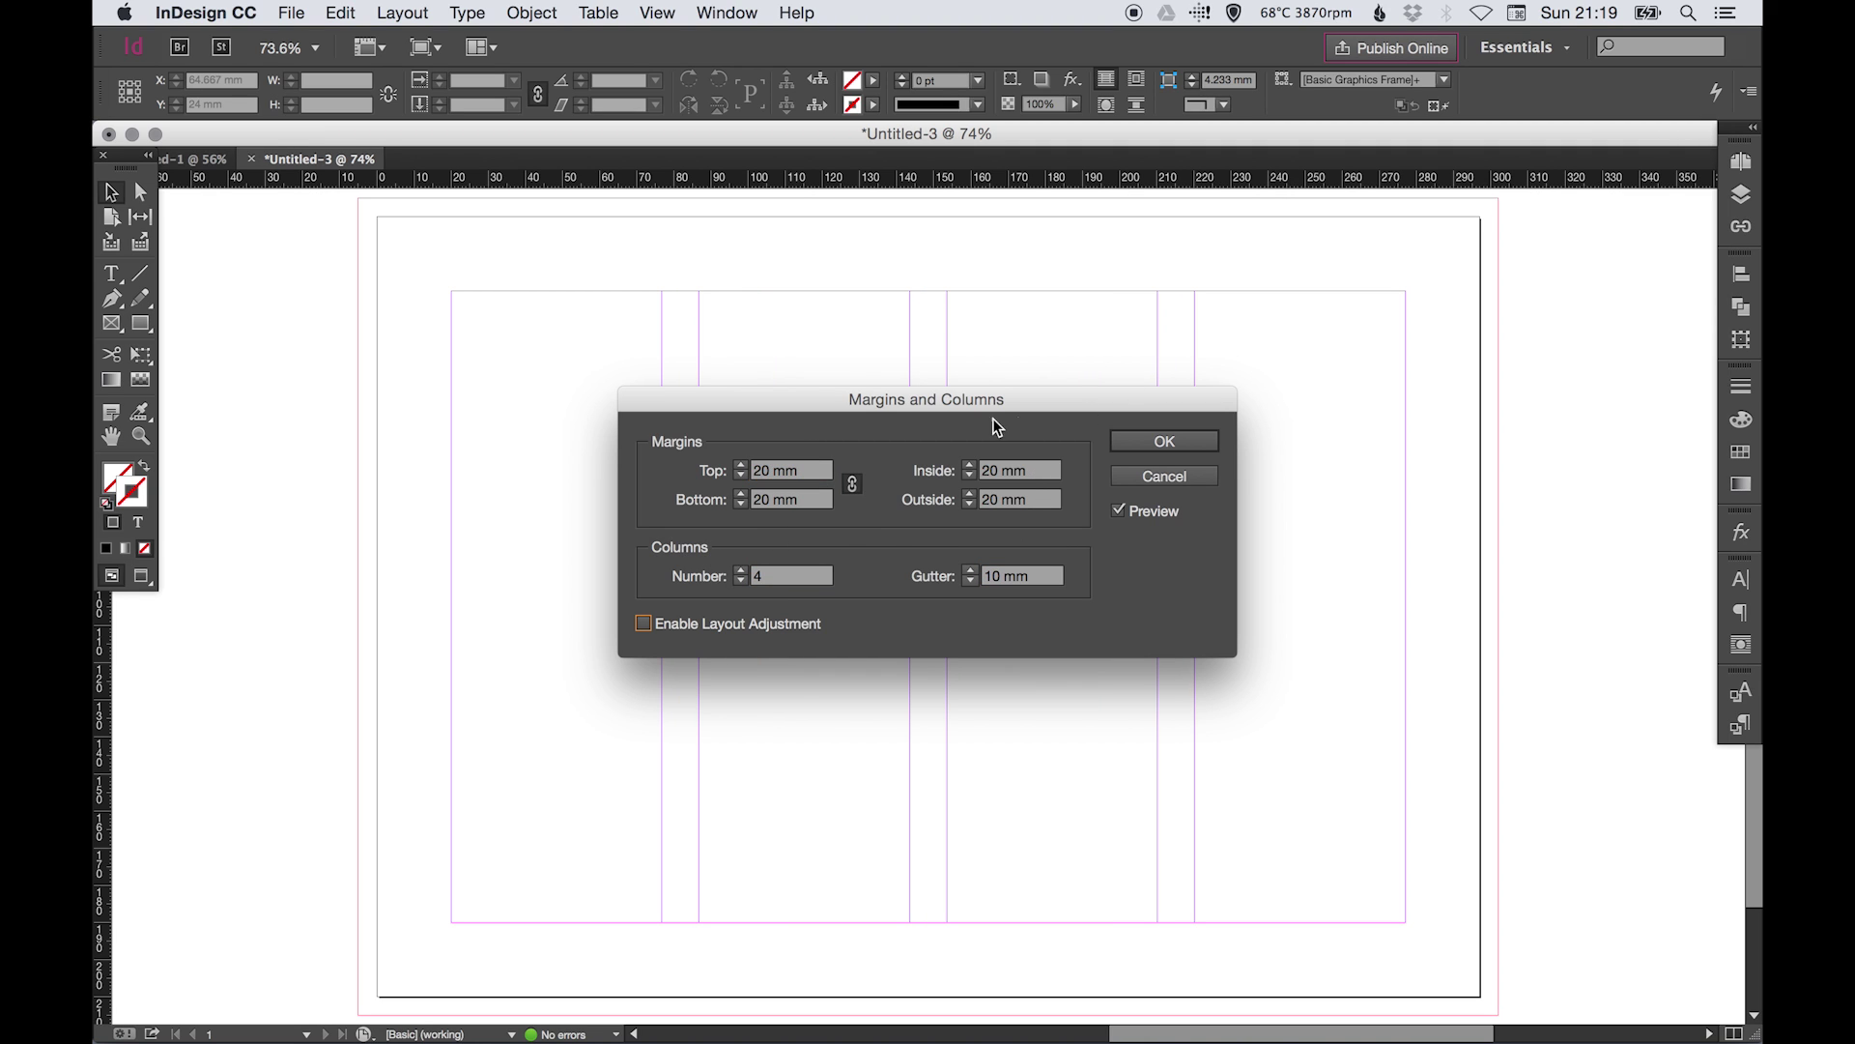
left_click(802, 470)
type("10")
key("Tab")
key("Return")
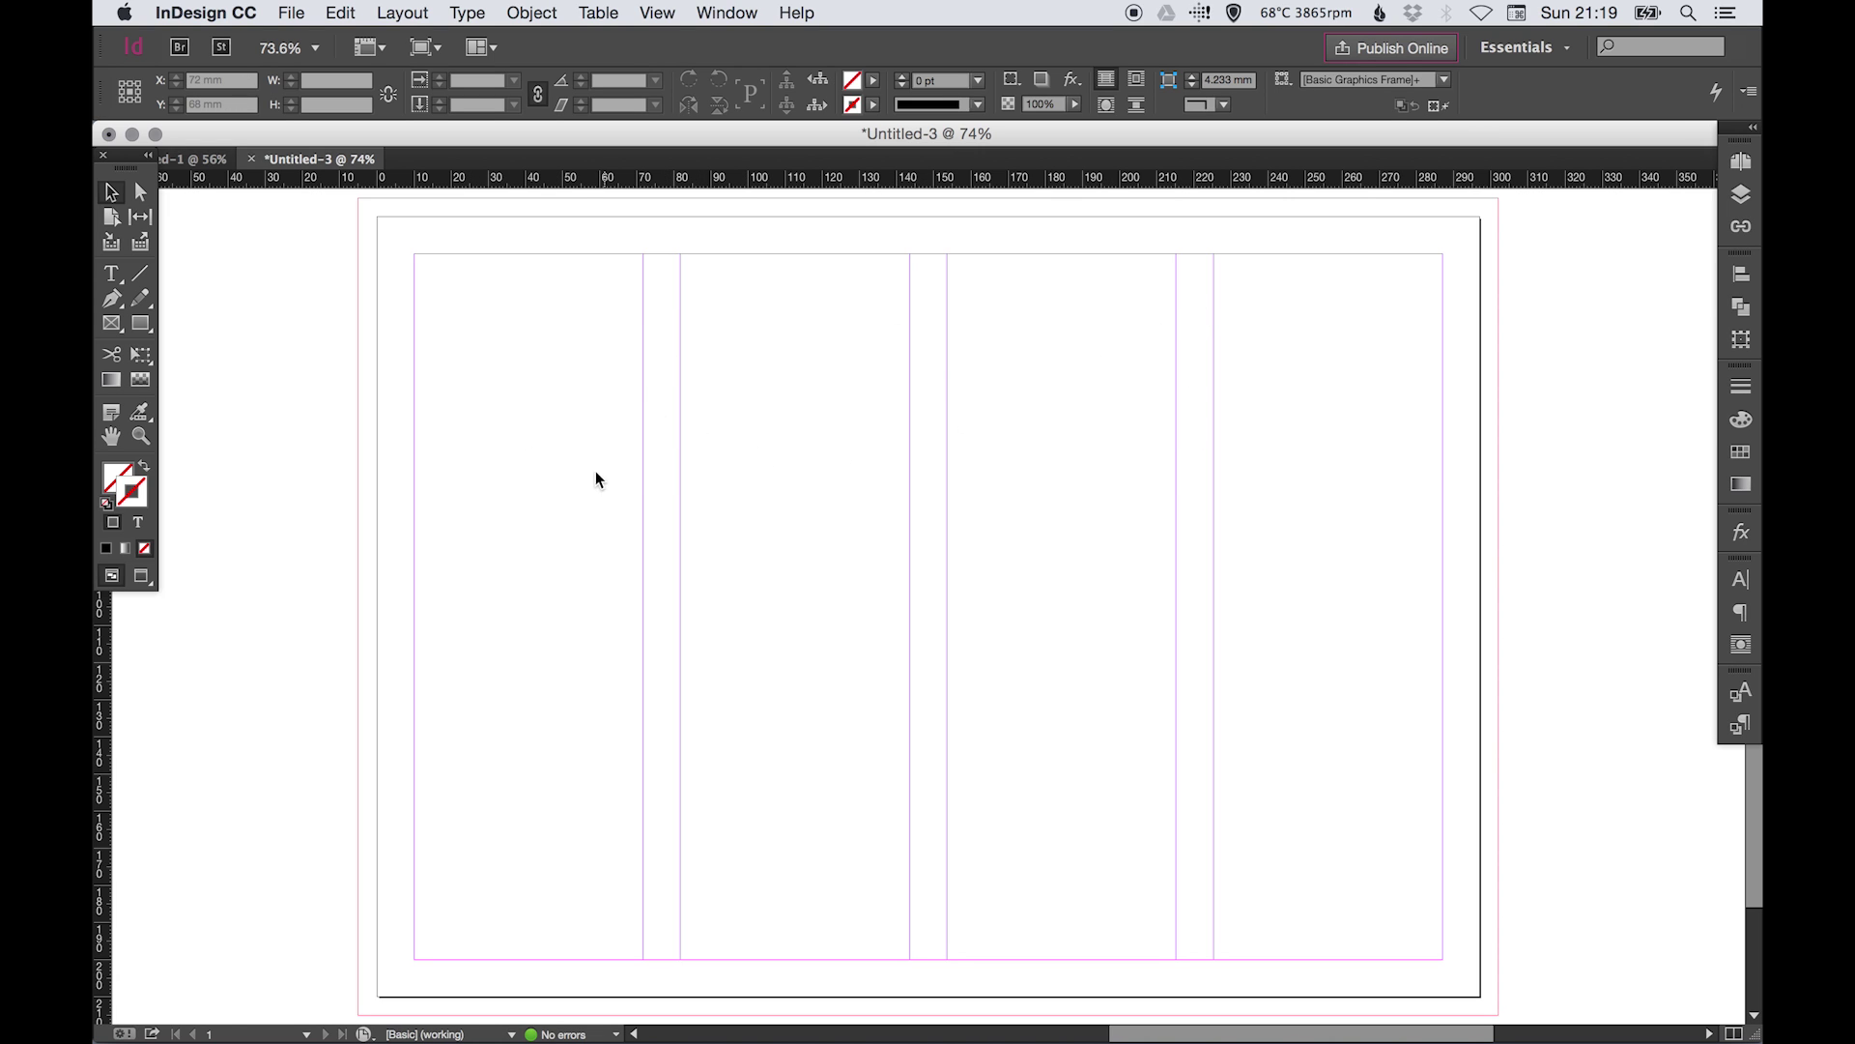
key("w")
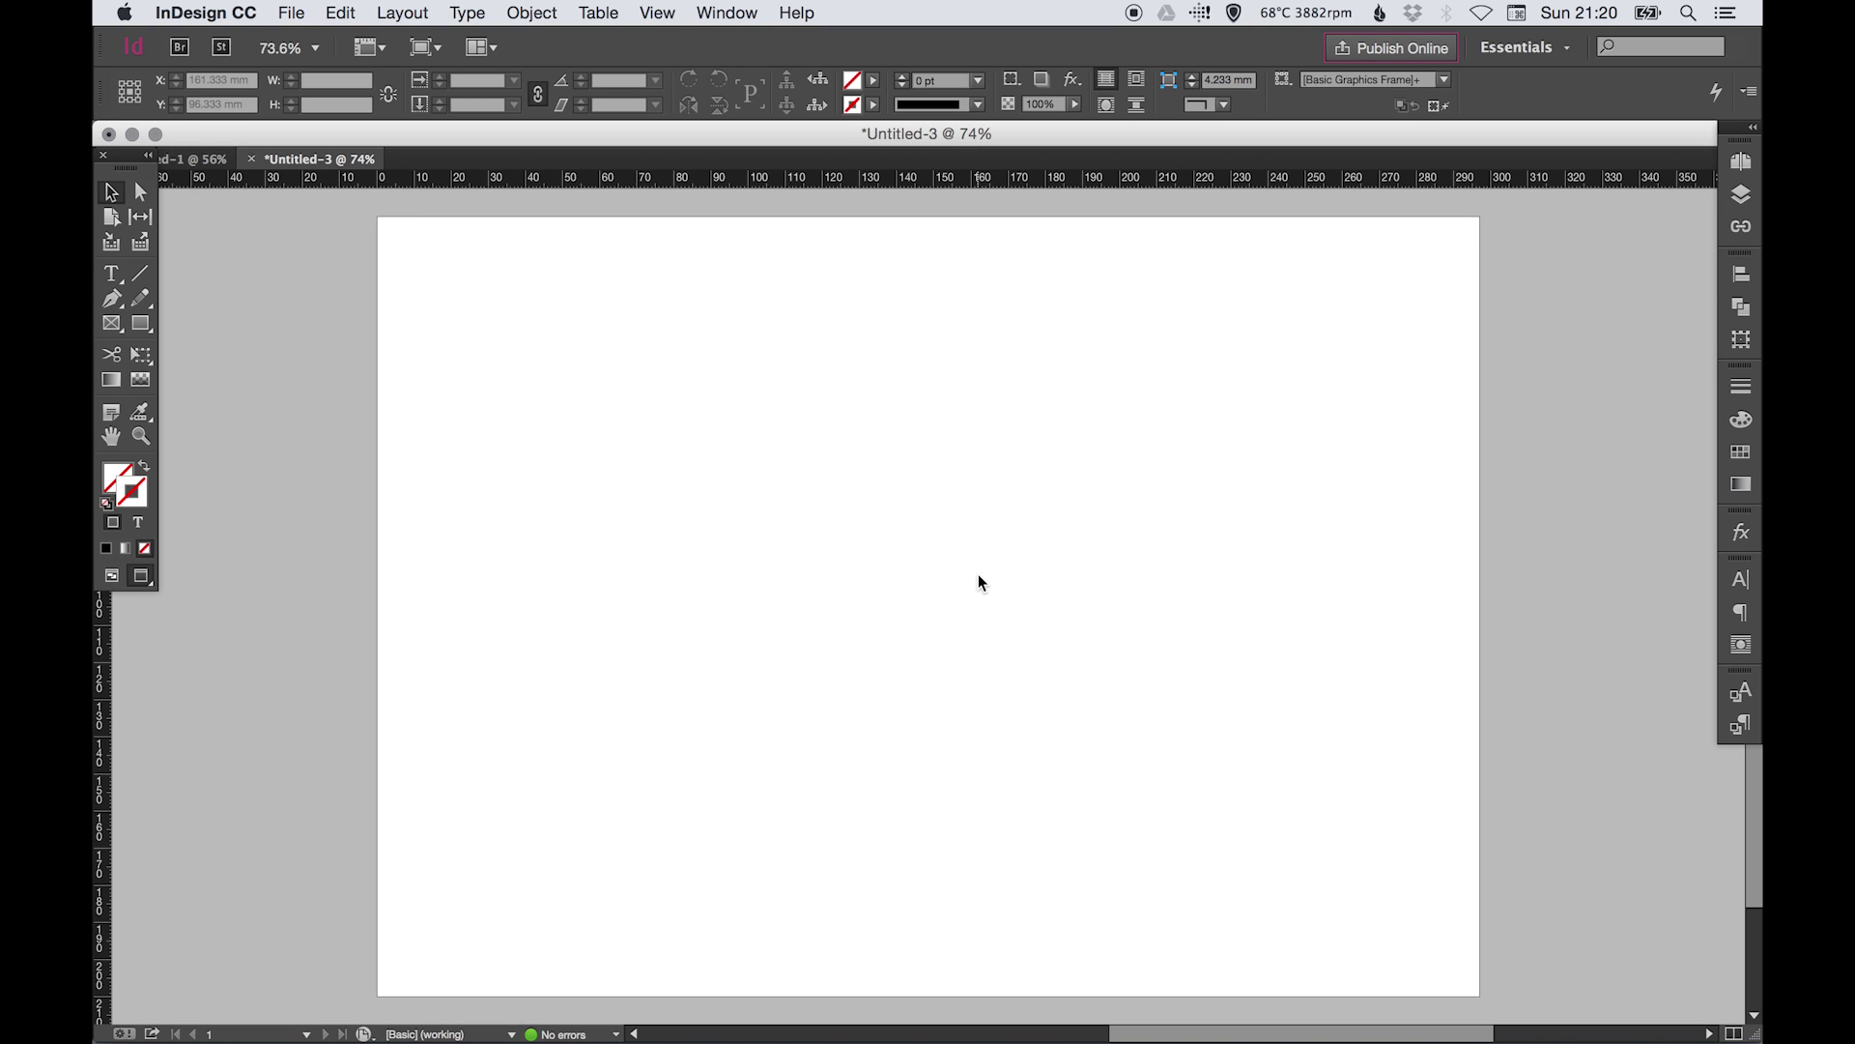
Add pages 2 and 3 in the Pages panel and view pages 1 to 3.
left_click(1743, 162)
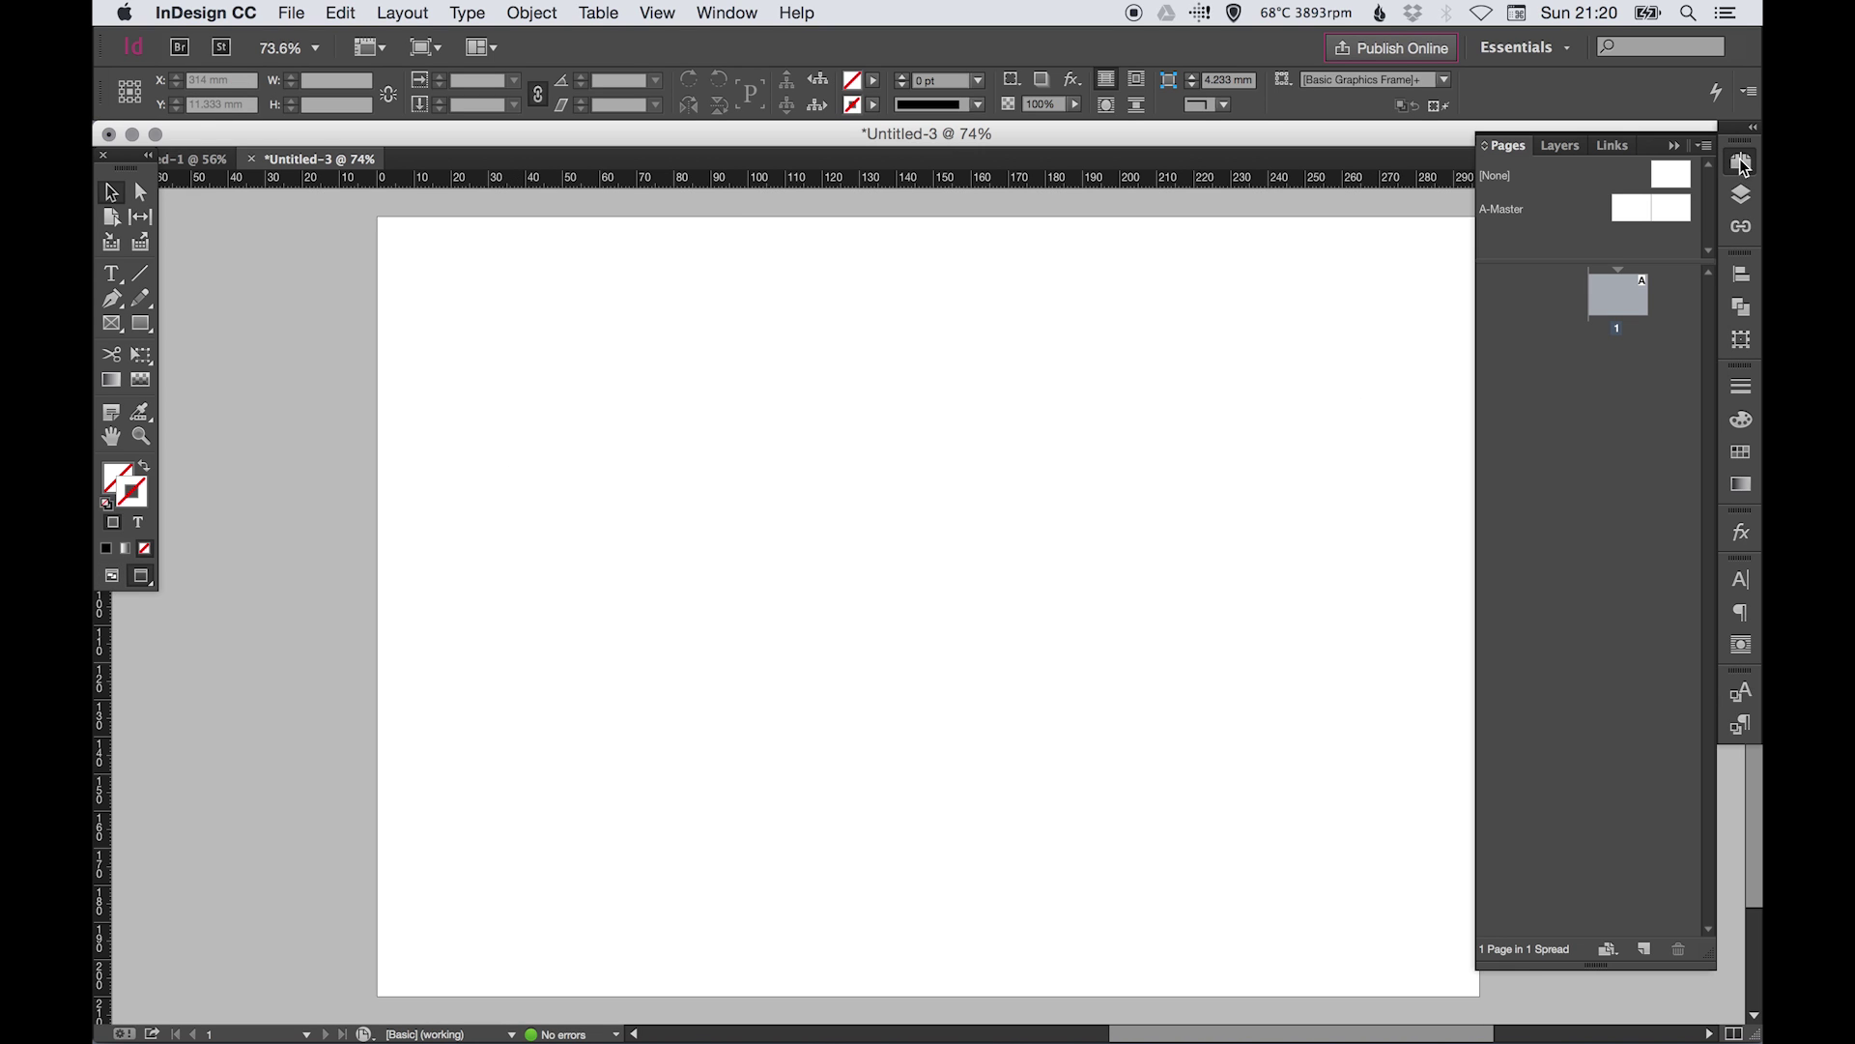
left_click(1646, 952)
left_click(1646, 952)
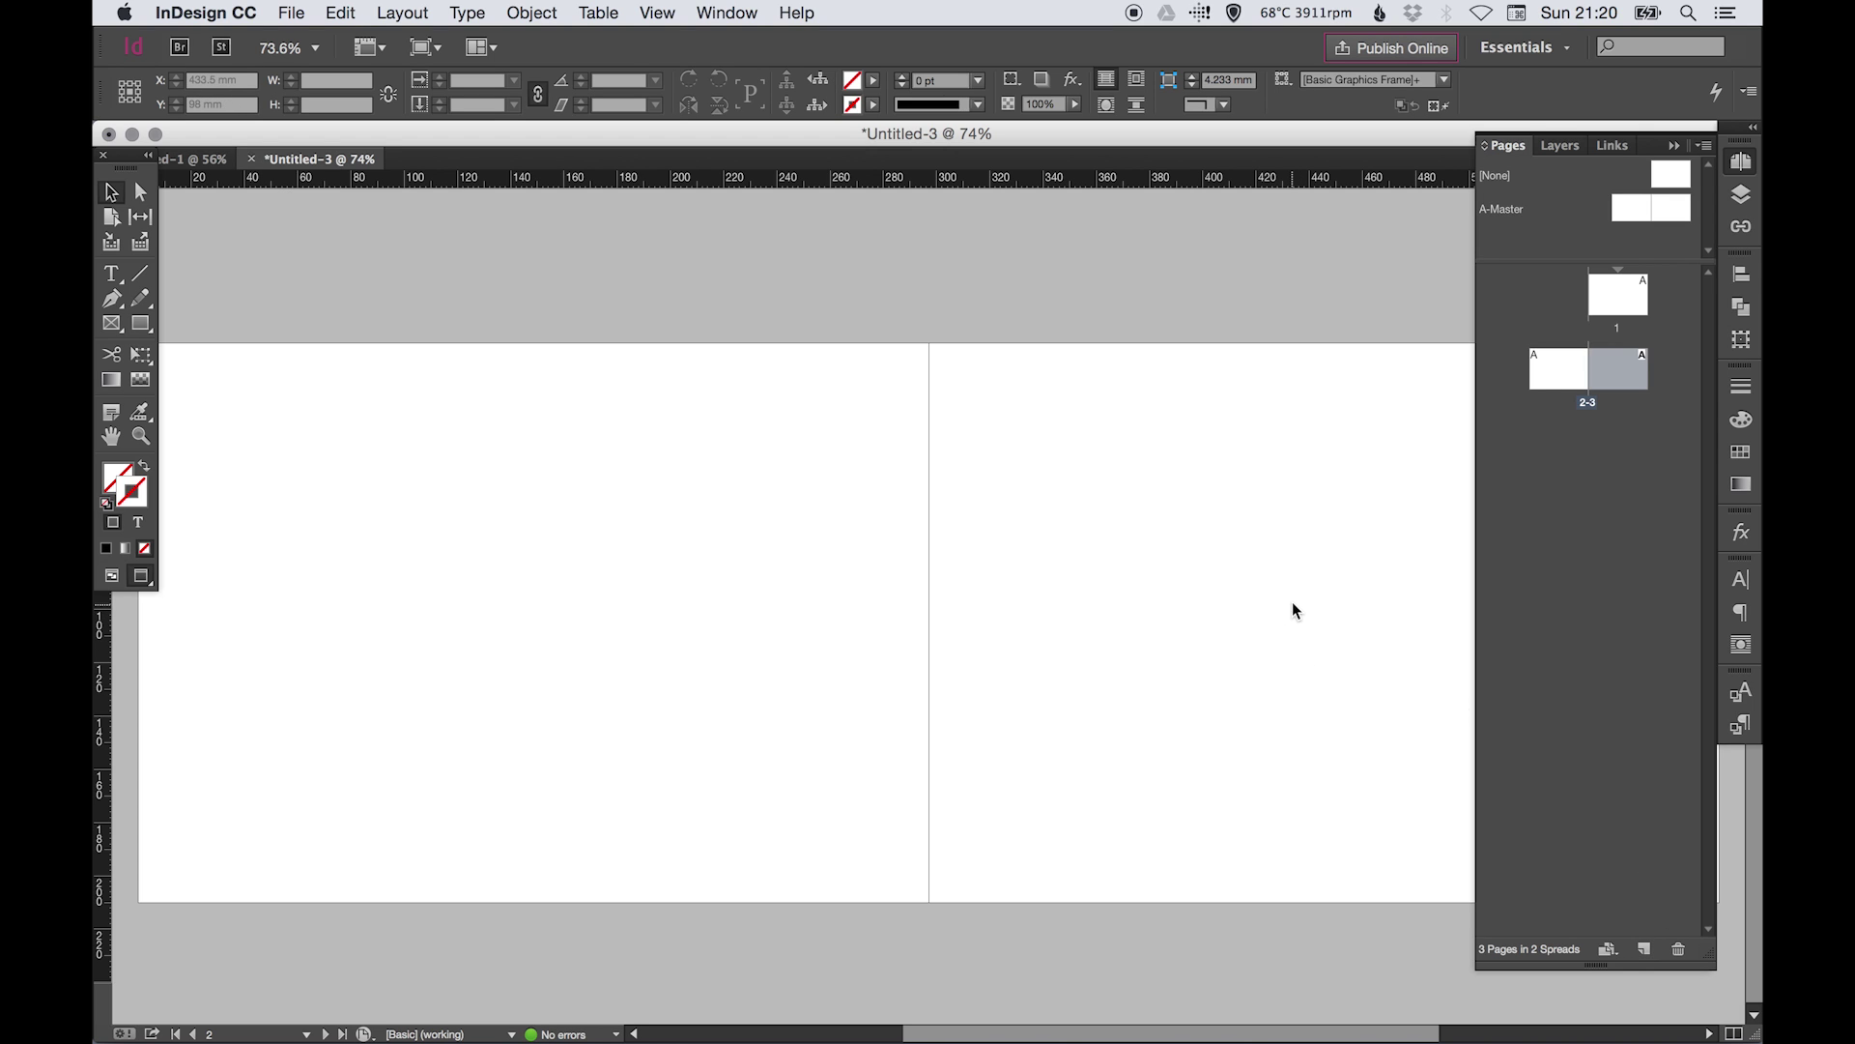
double_click(1617, 294)
double_click(1563, 377)
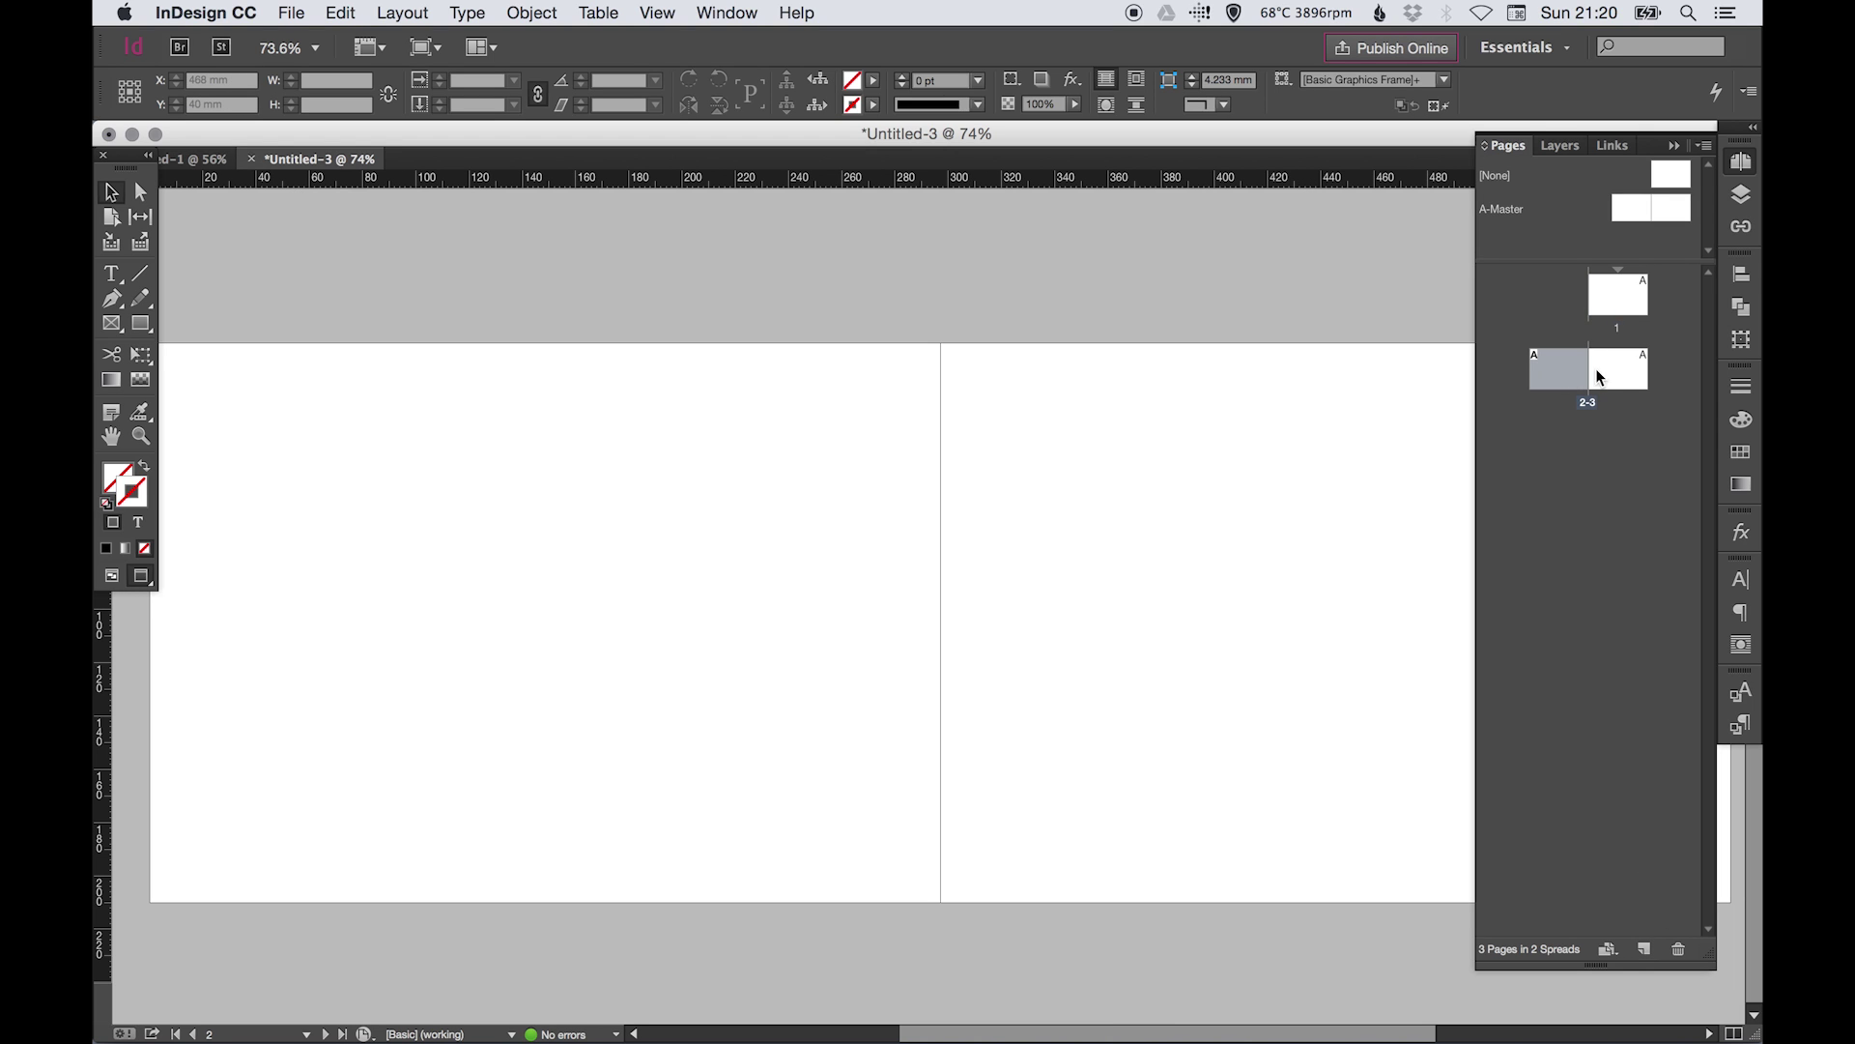
double_click(1599, 368)
double_click(1553, 368)
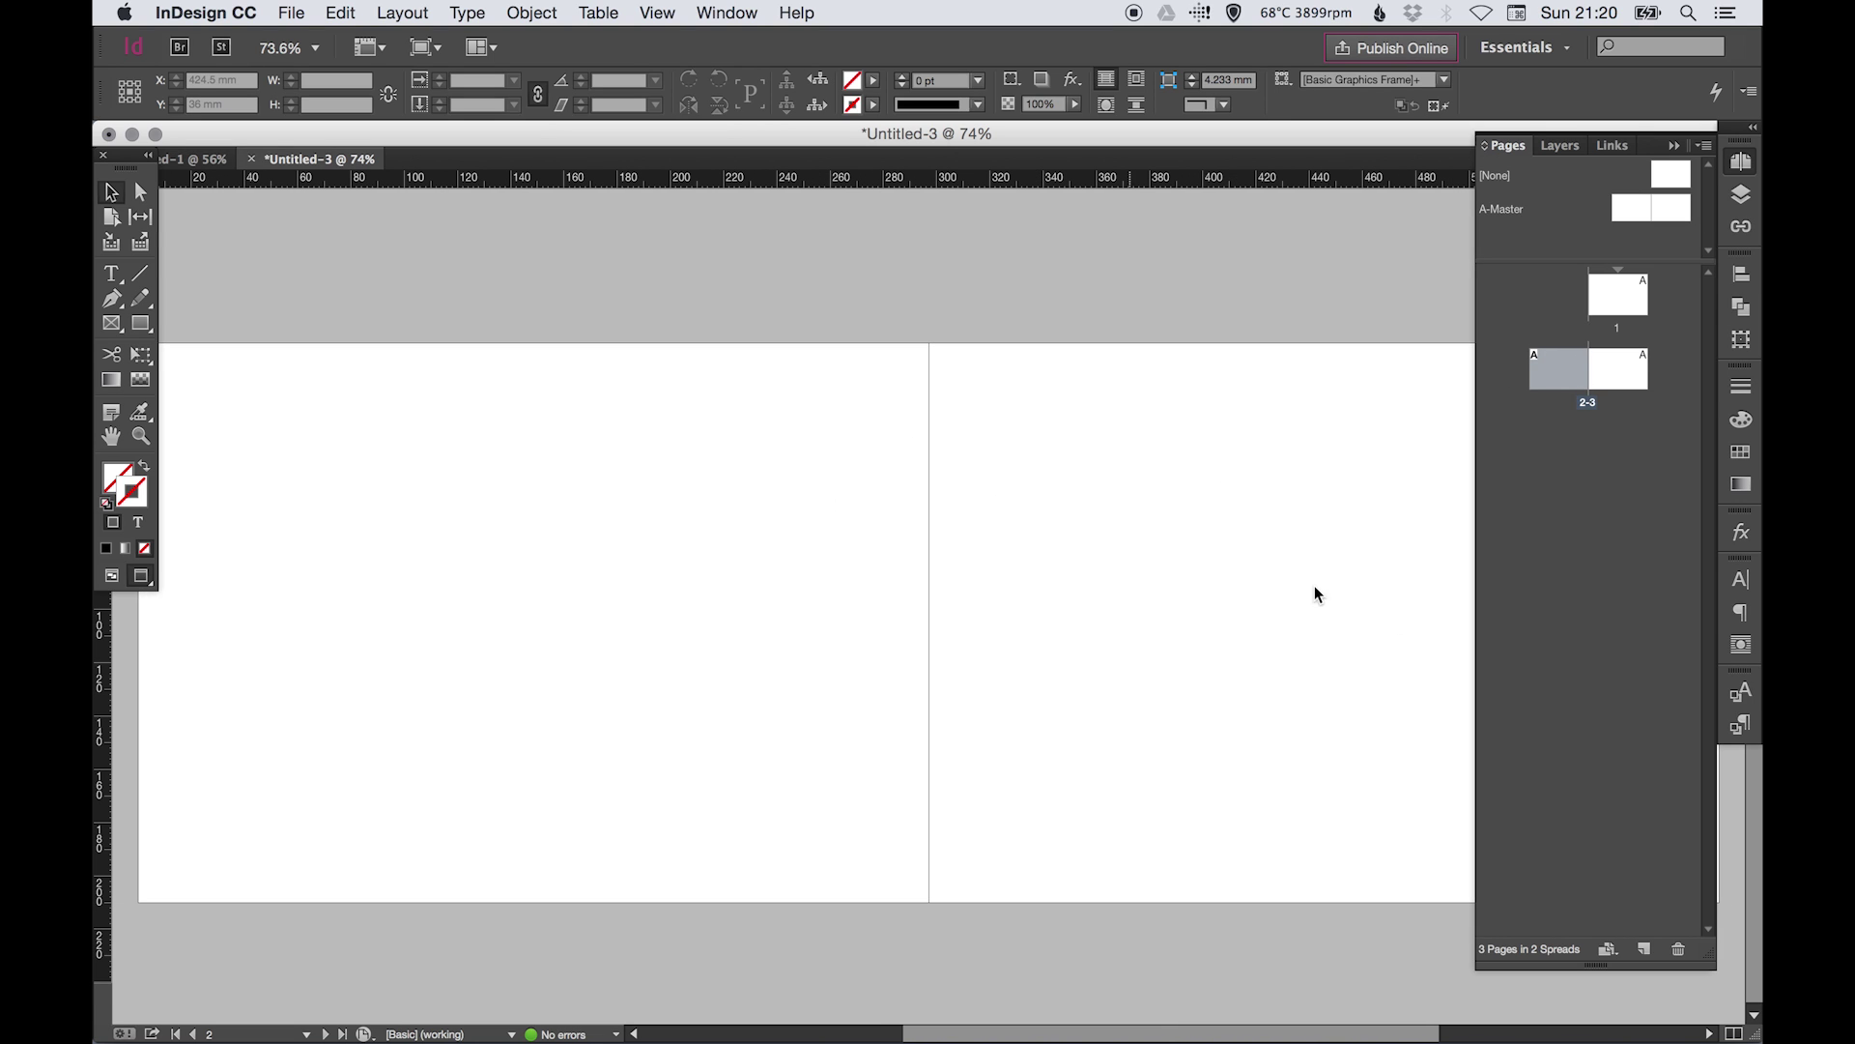
Add pages 4 through 8 and bring page 8 fully into view.
left_click(1646, 952)
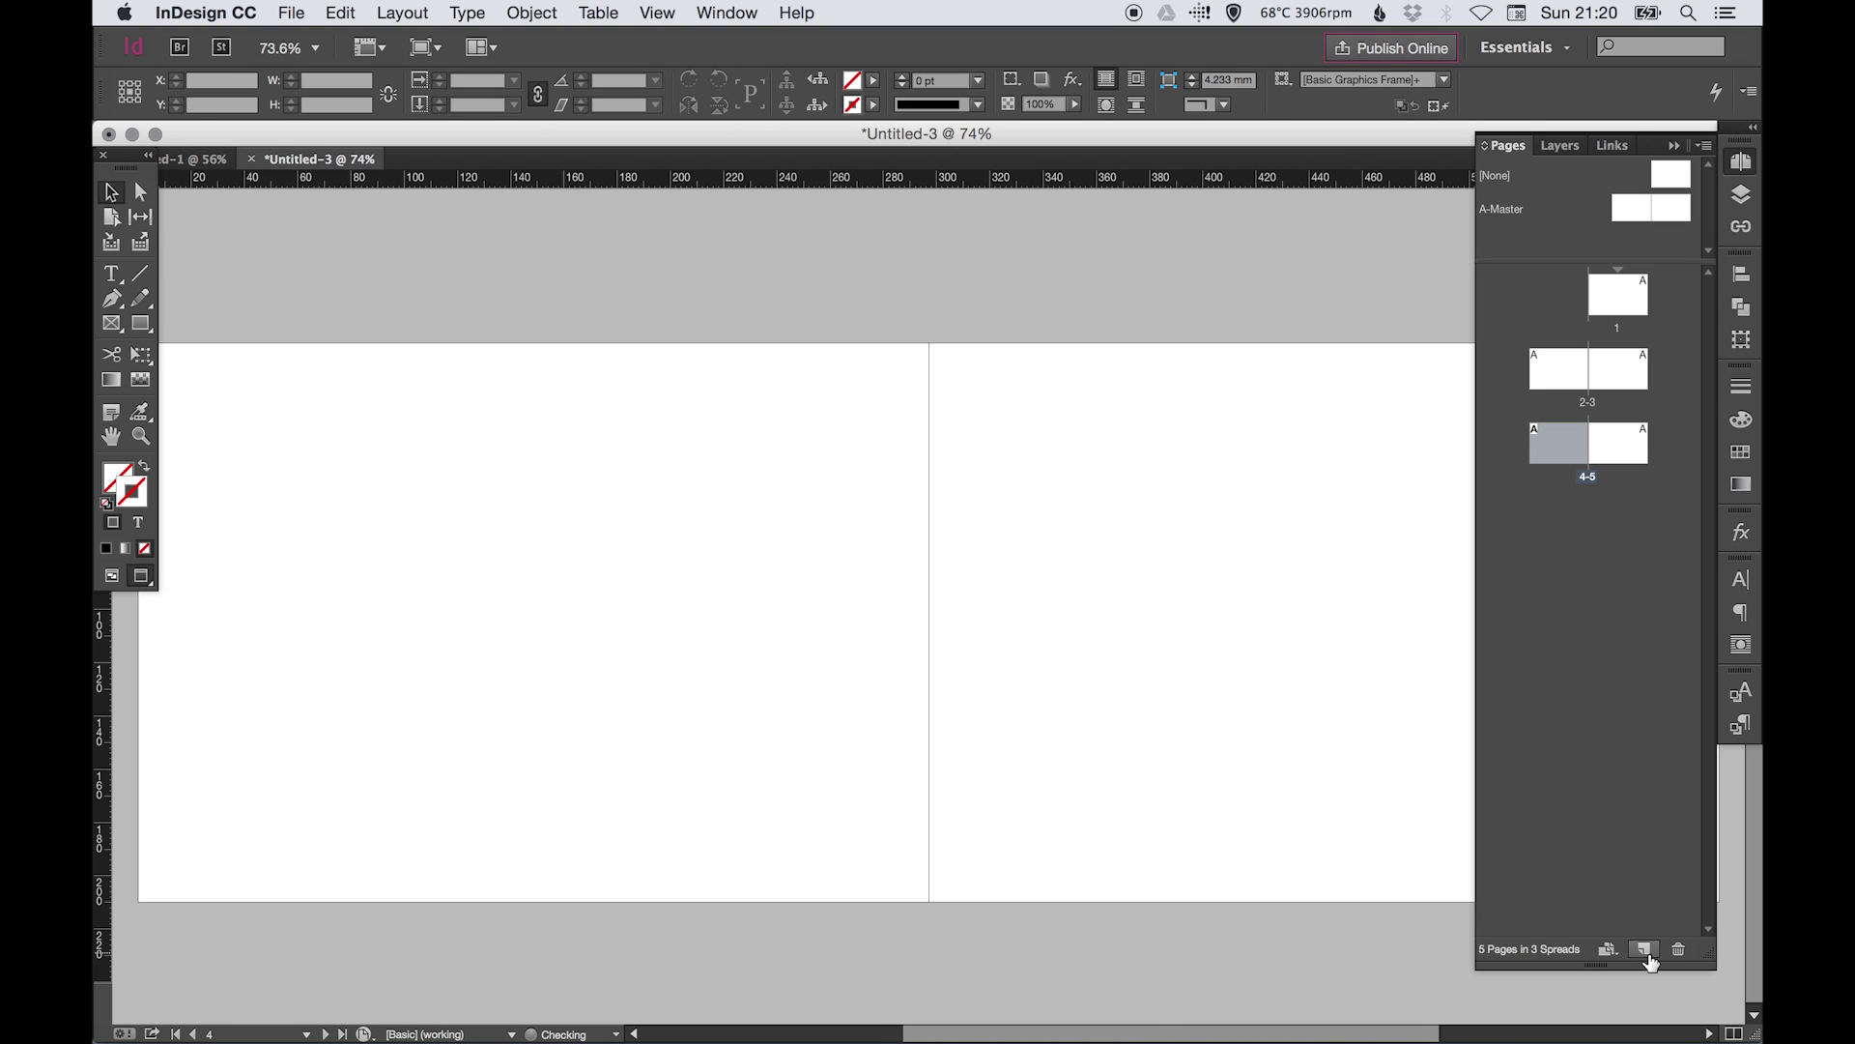
left_click(1647, 955)
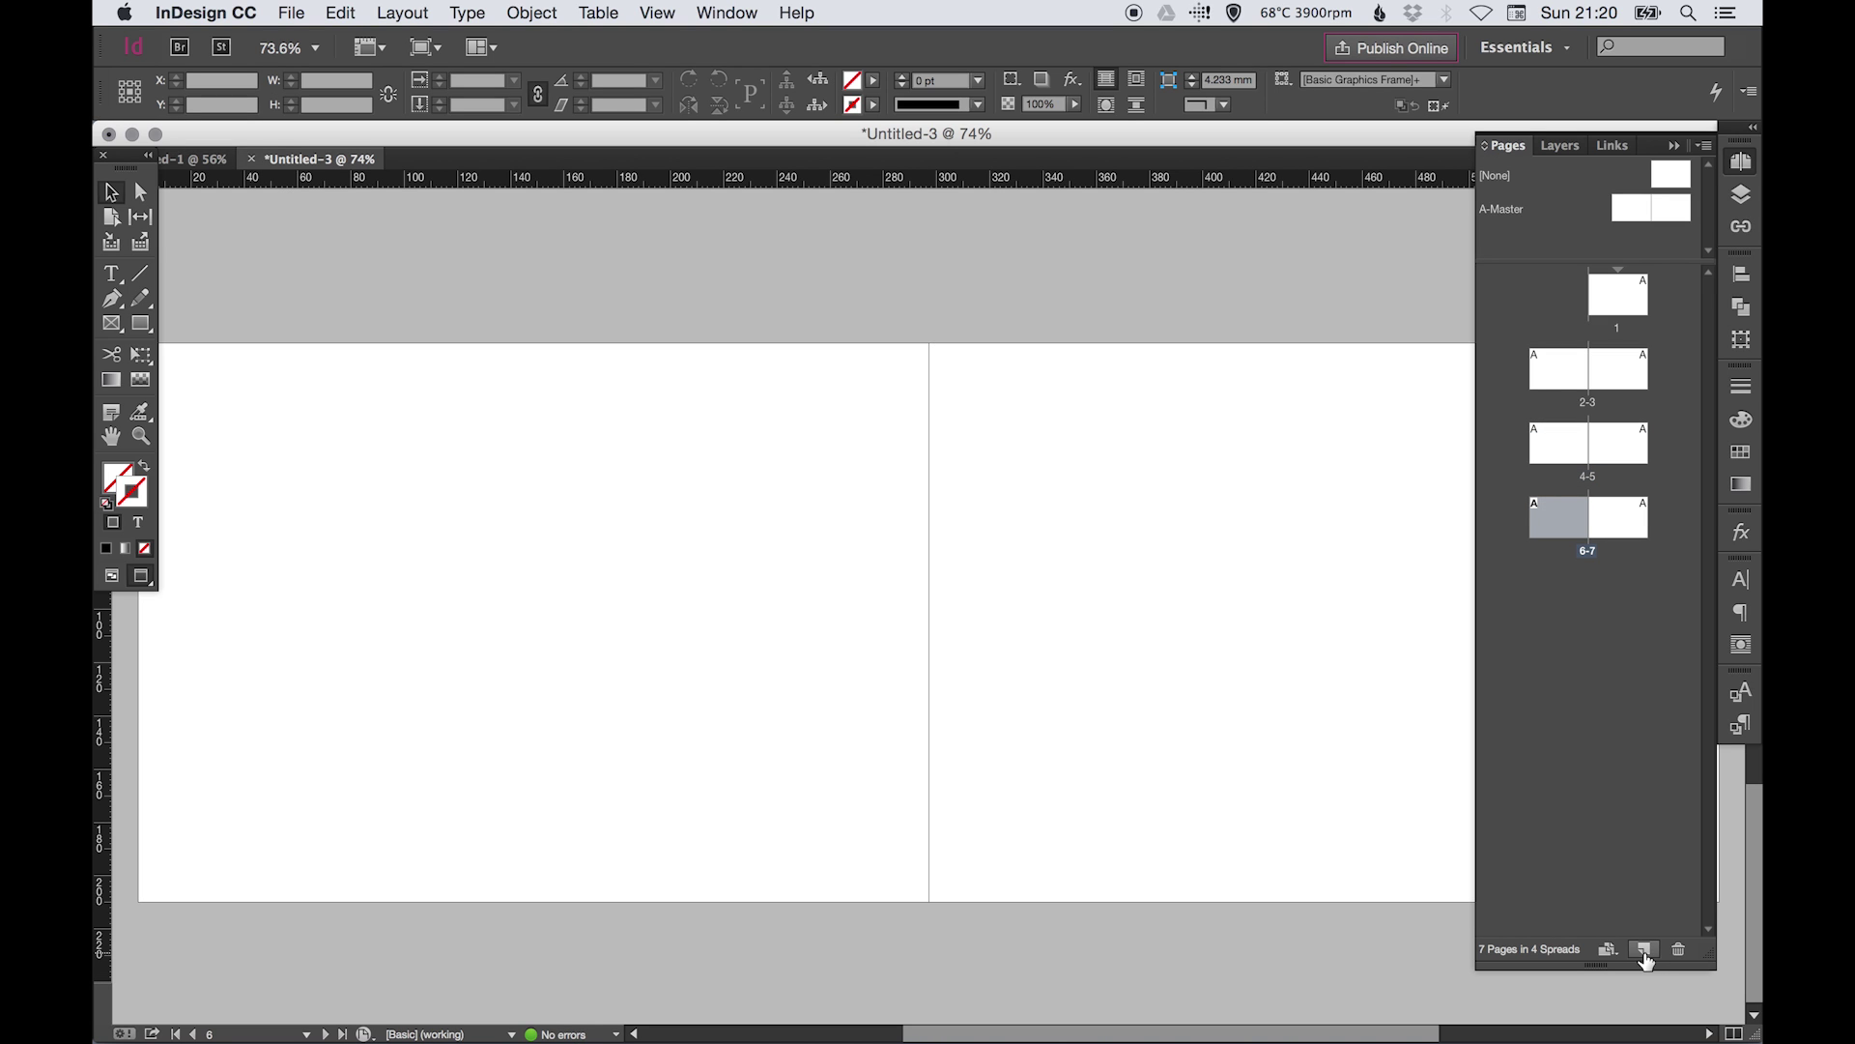
left_click(1648, 963)
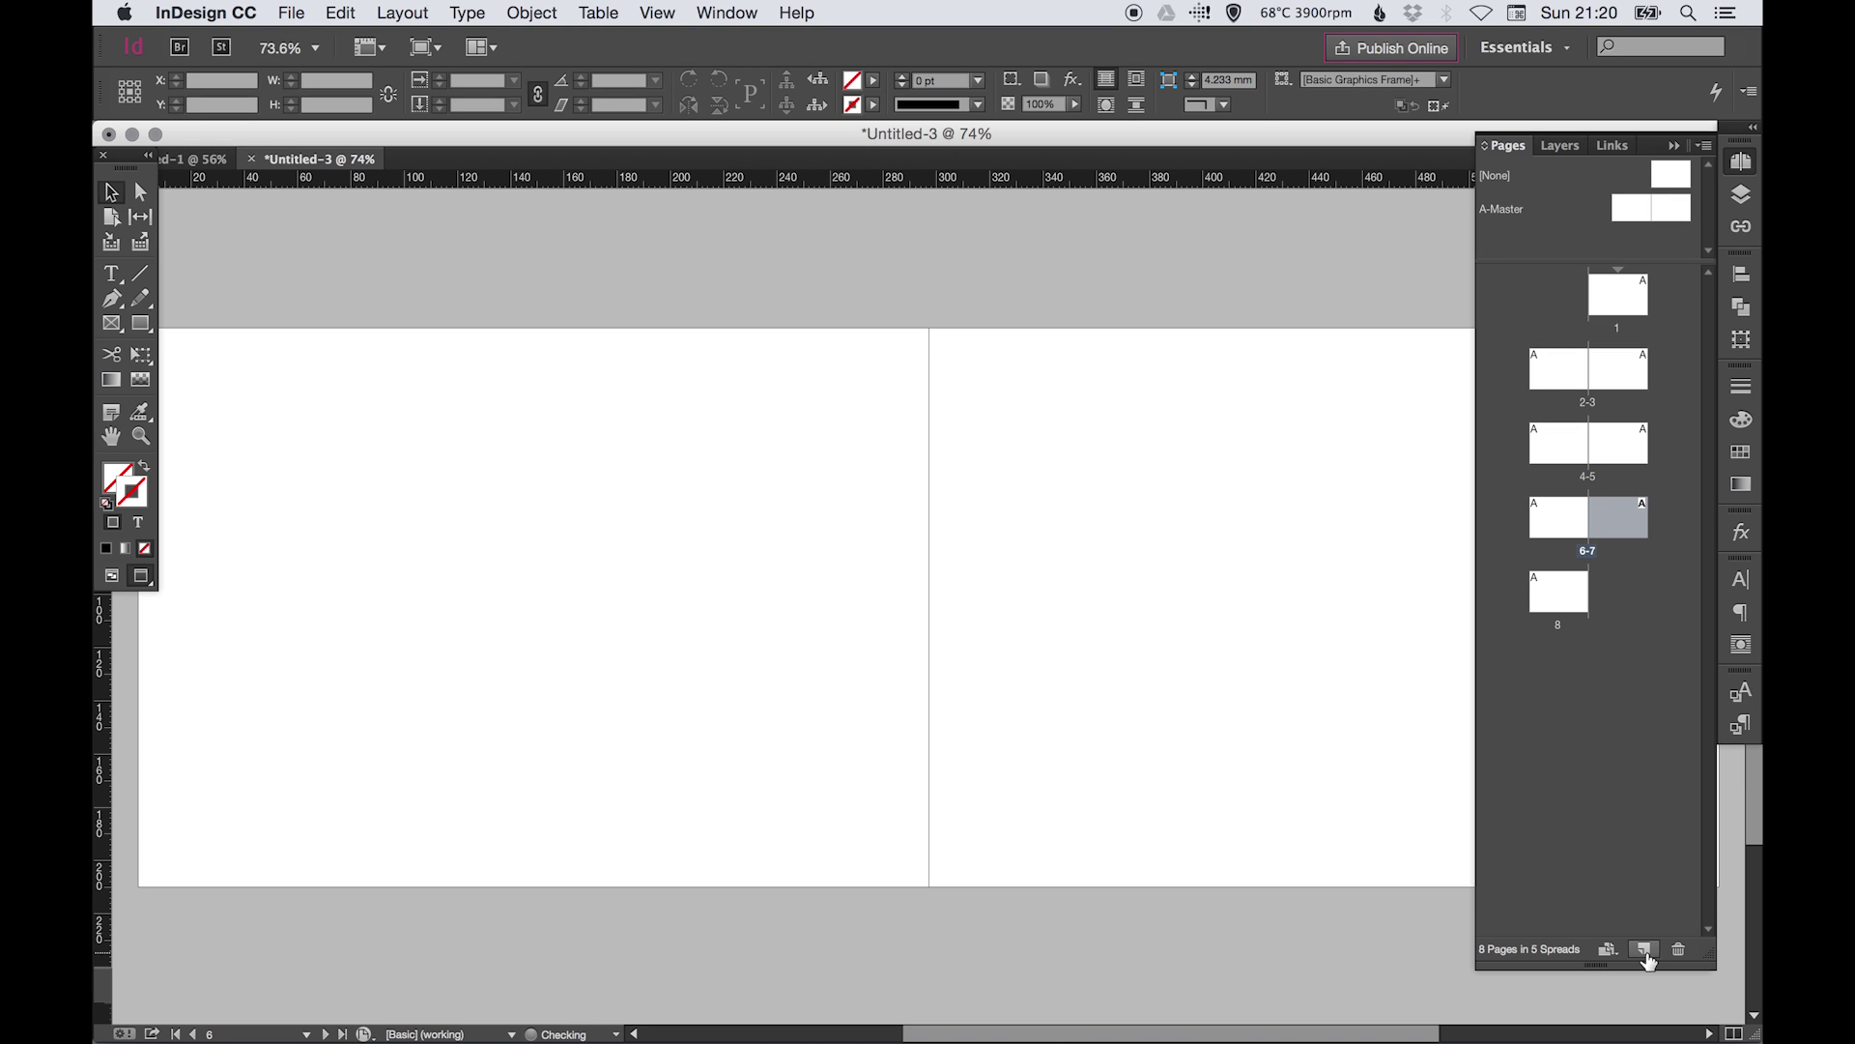
left_click(1563, 585)
double_click(1563, 588)
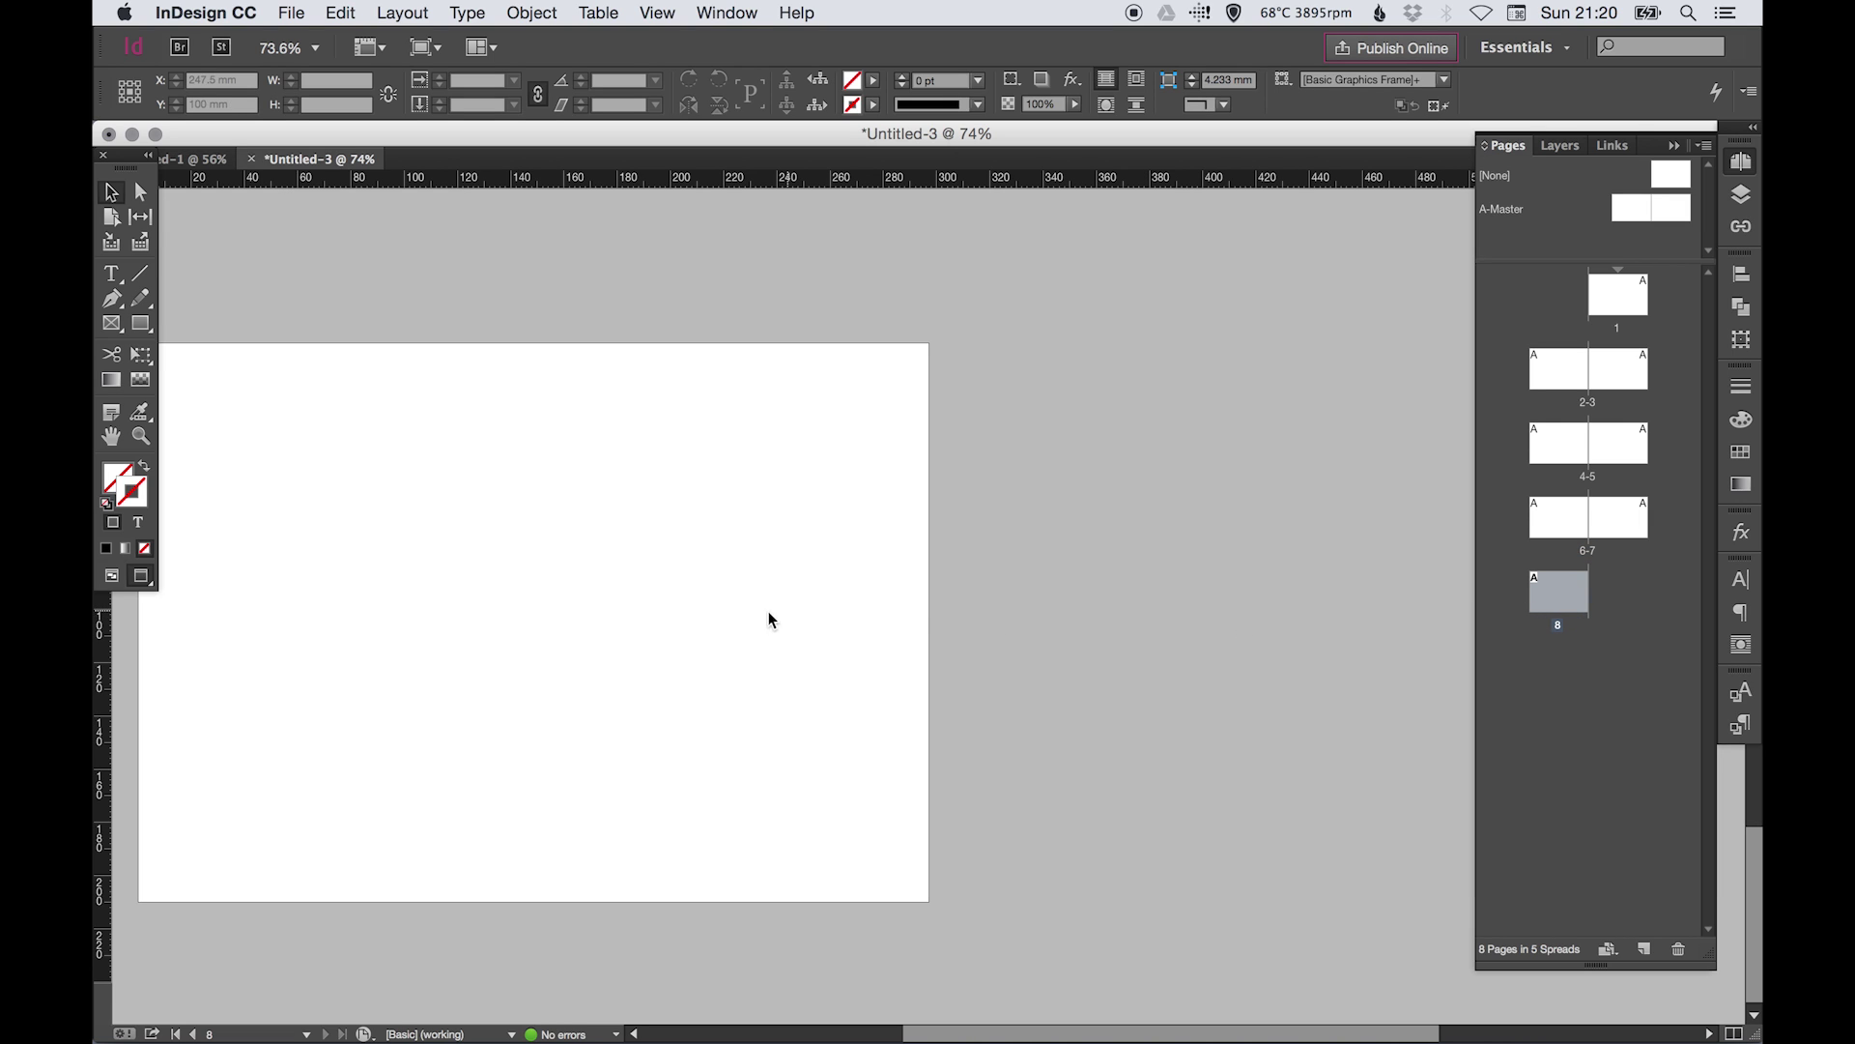
left_click_drag(744, 592, 1004, 589)
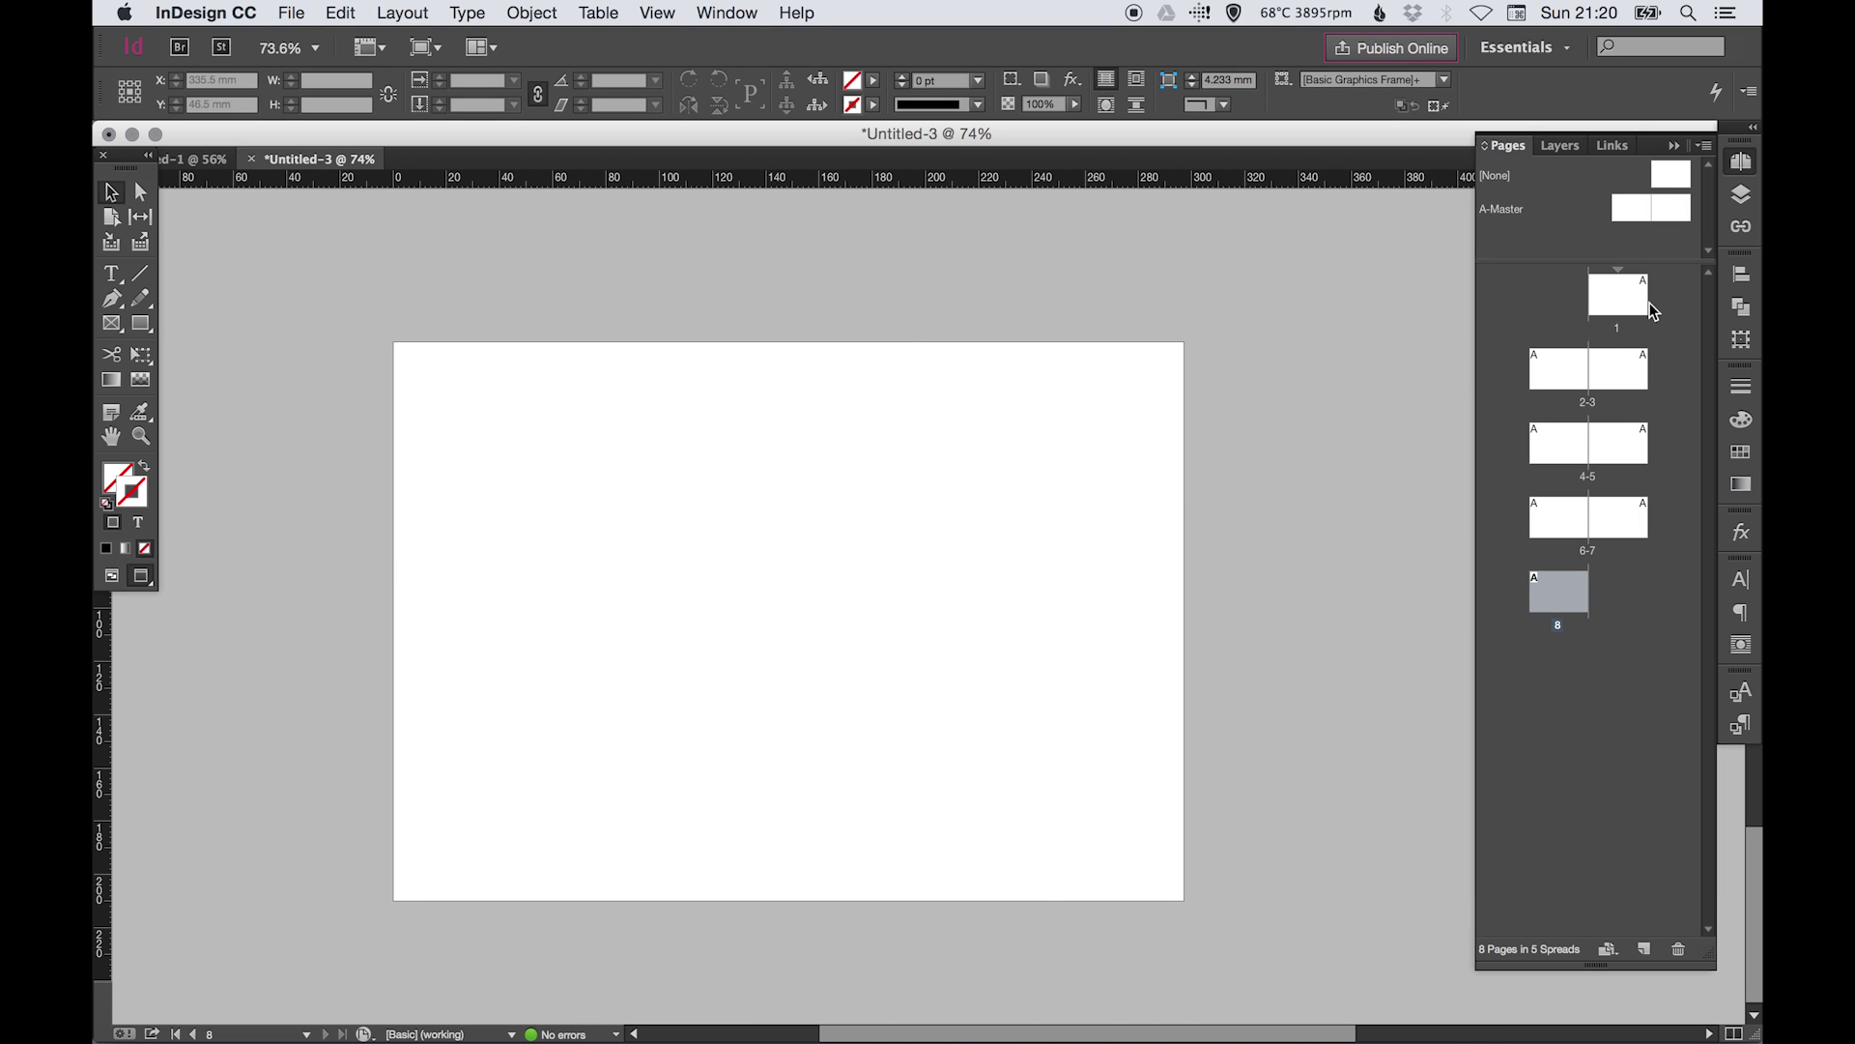
Turn off Facing Pages in Document Setup so all 8 pages are single, then hide the Pages panel.
left_click(291, 12)
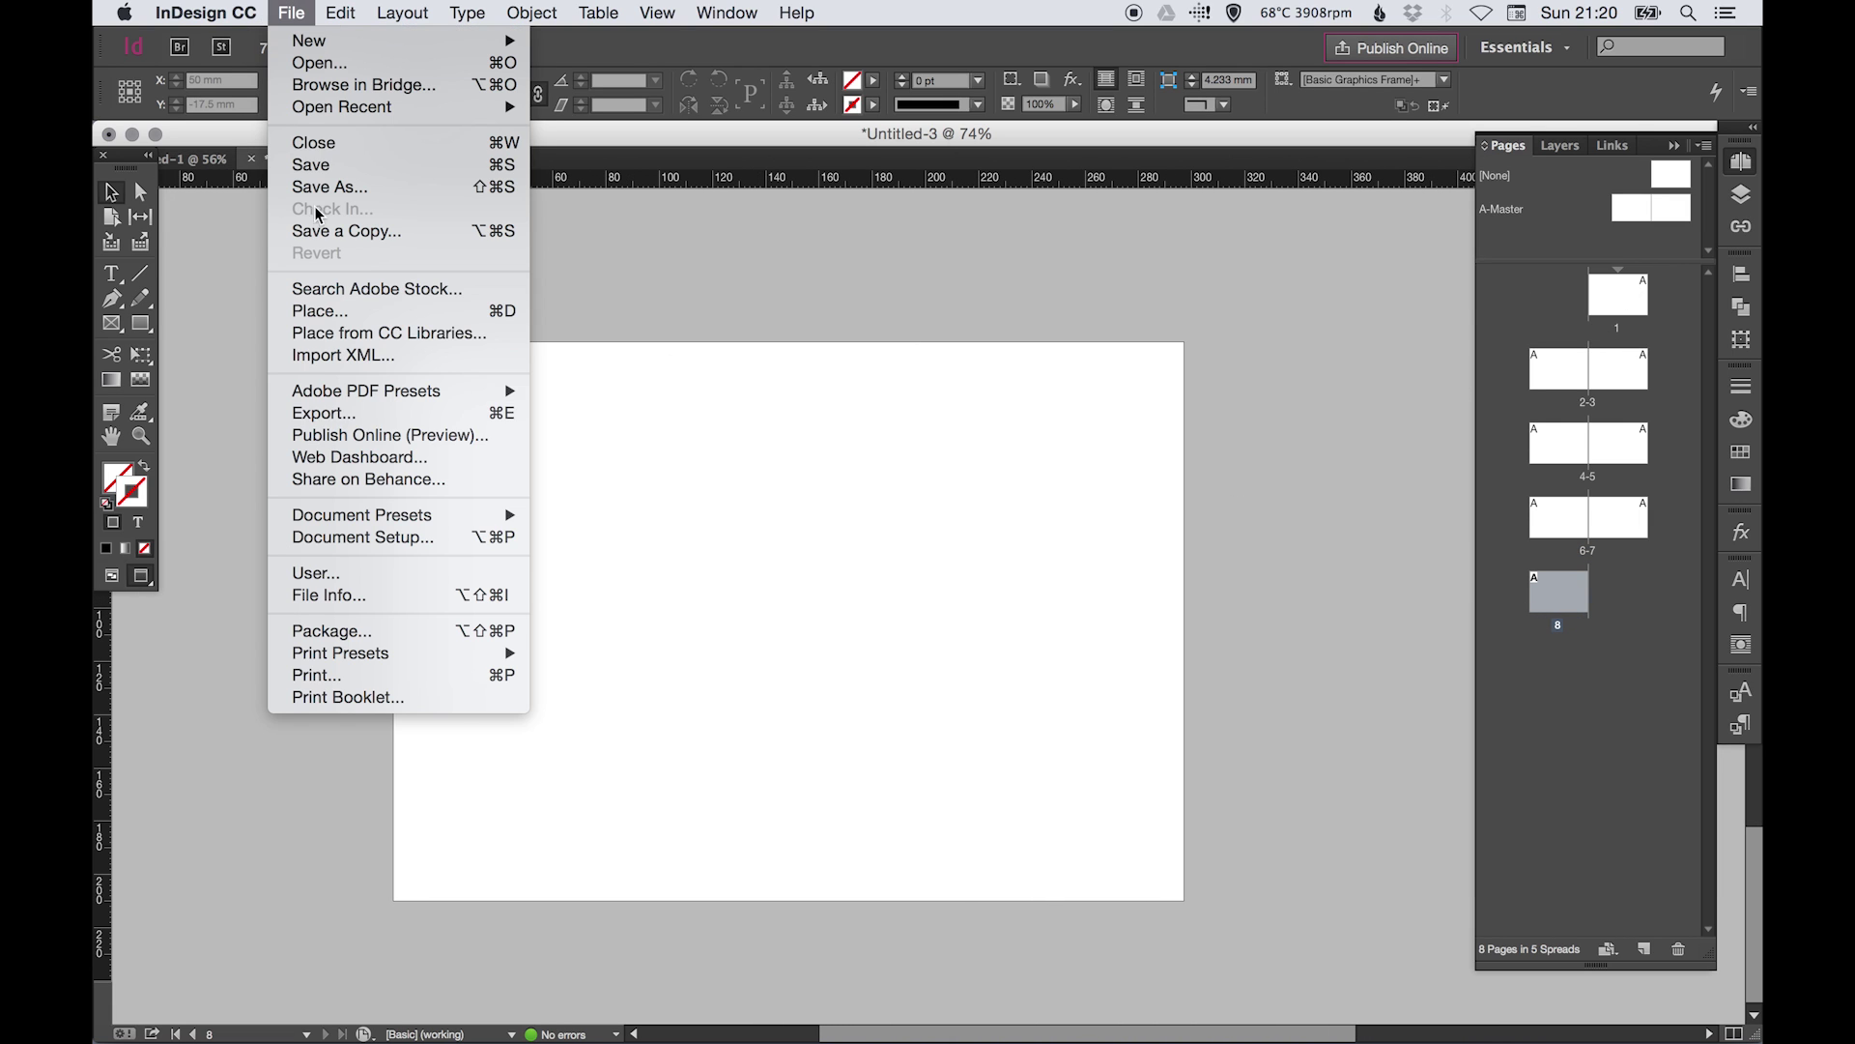
left_click(387, 537)
left_click(973, 442)
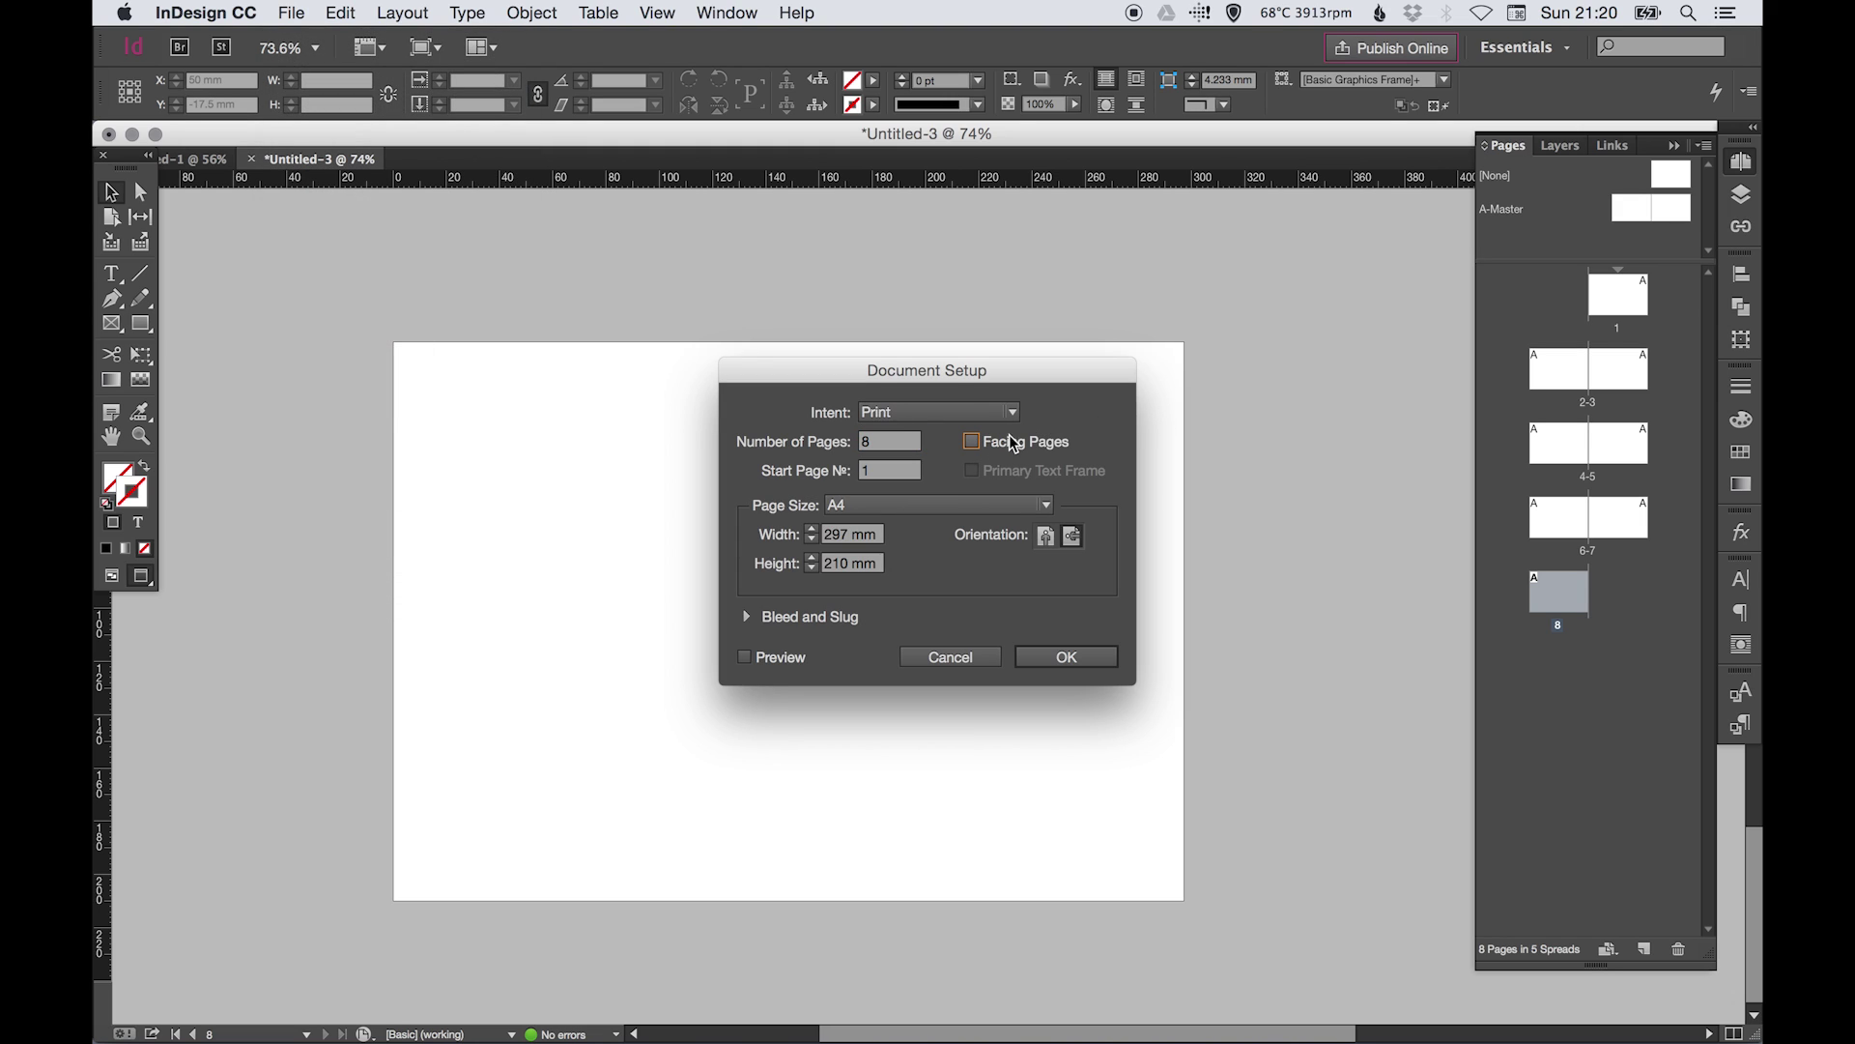
left_click(1072, 655)
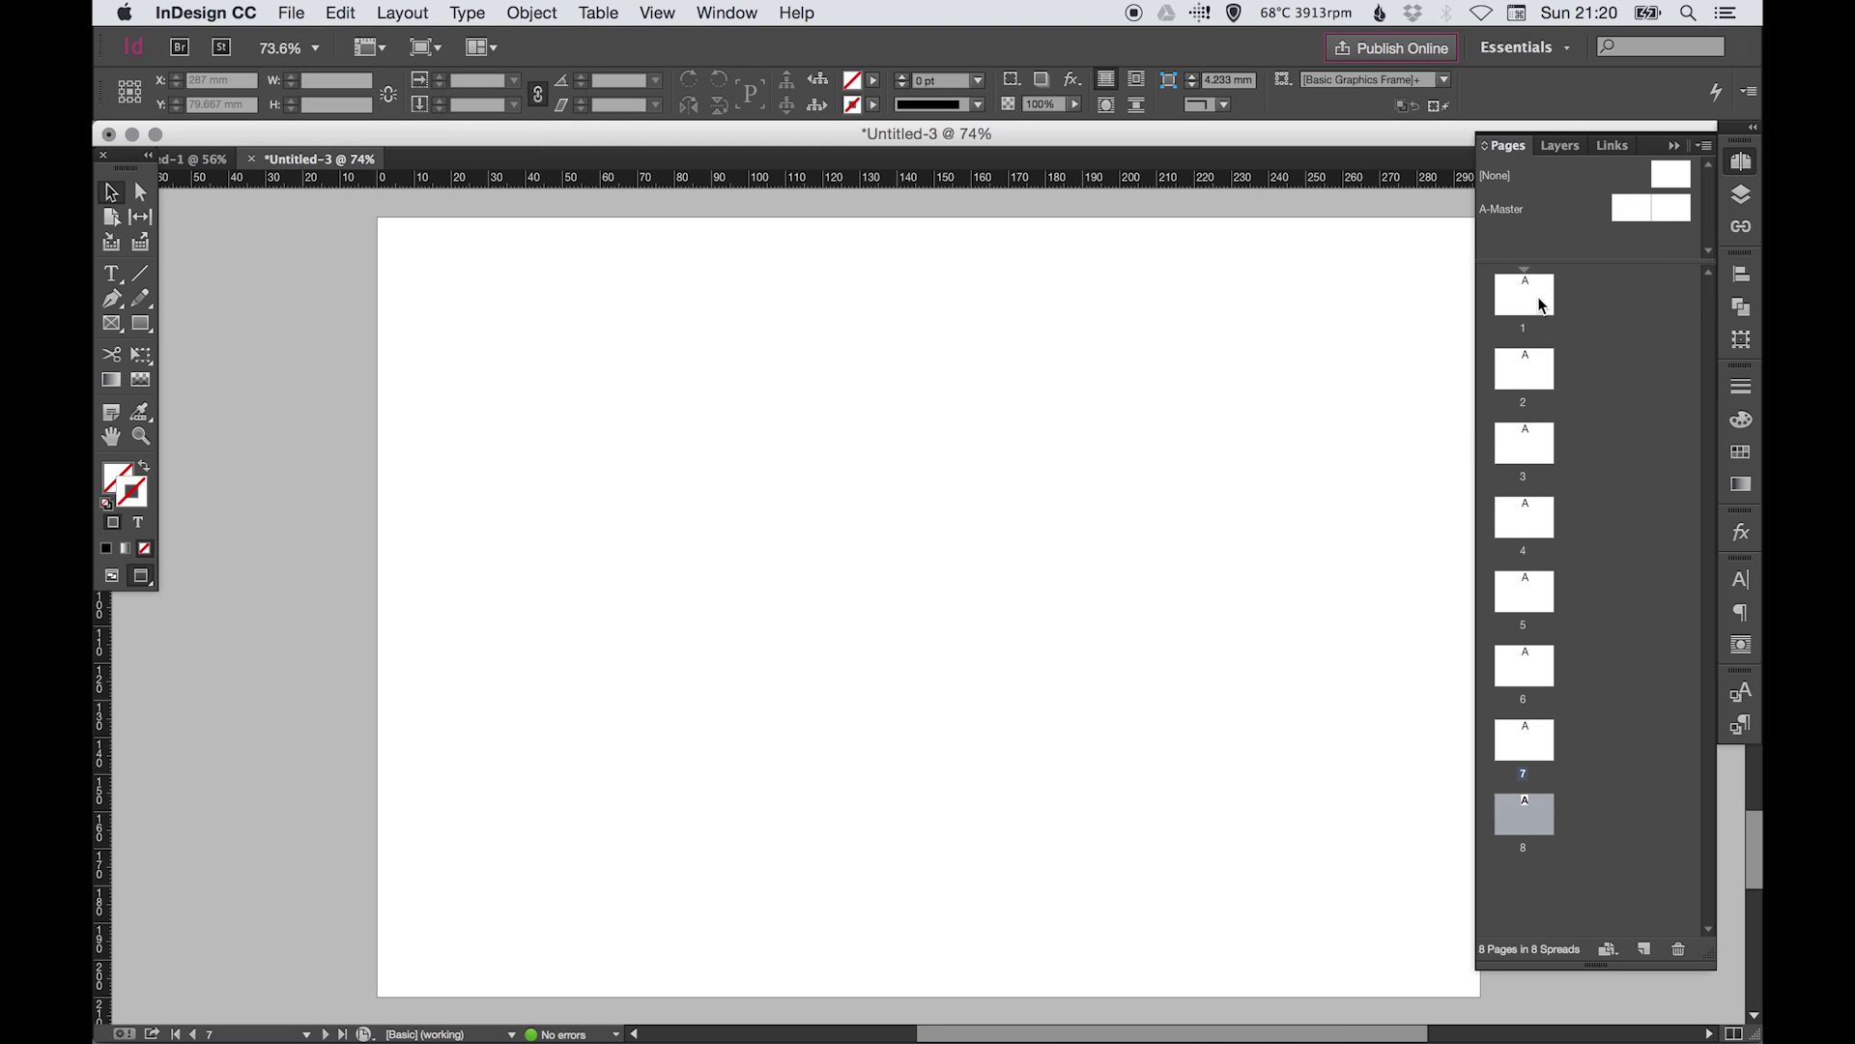
left_click(1742, 166)
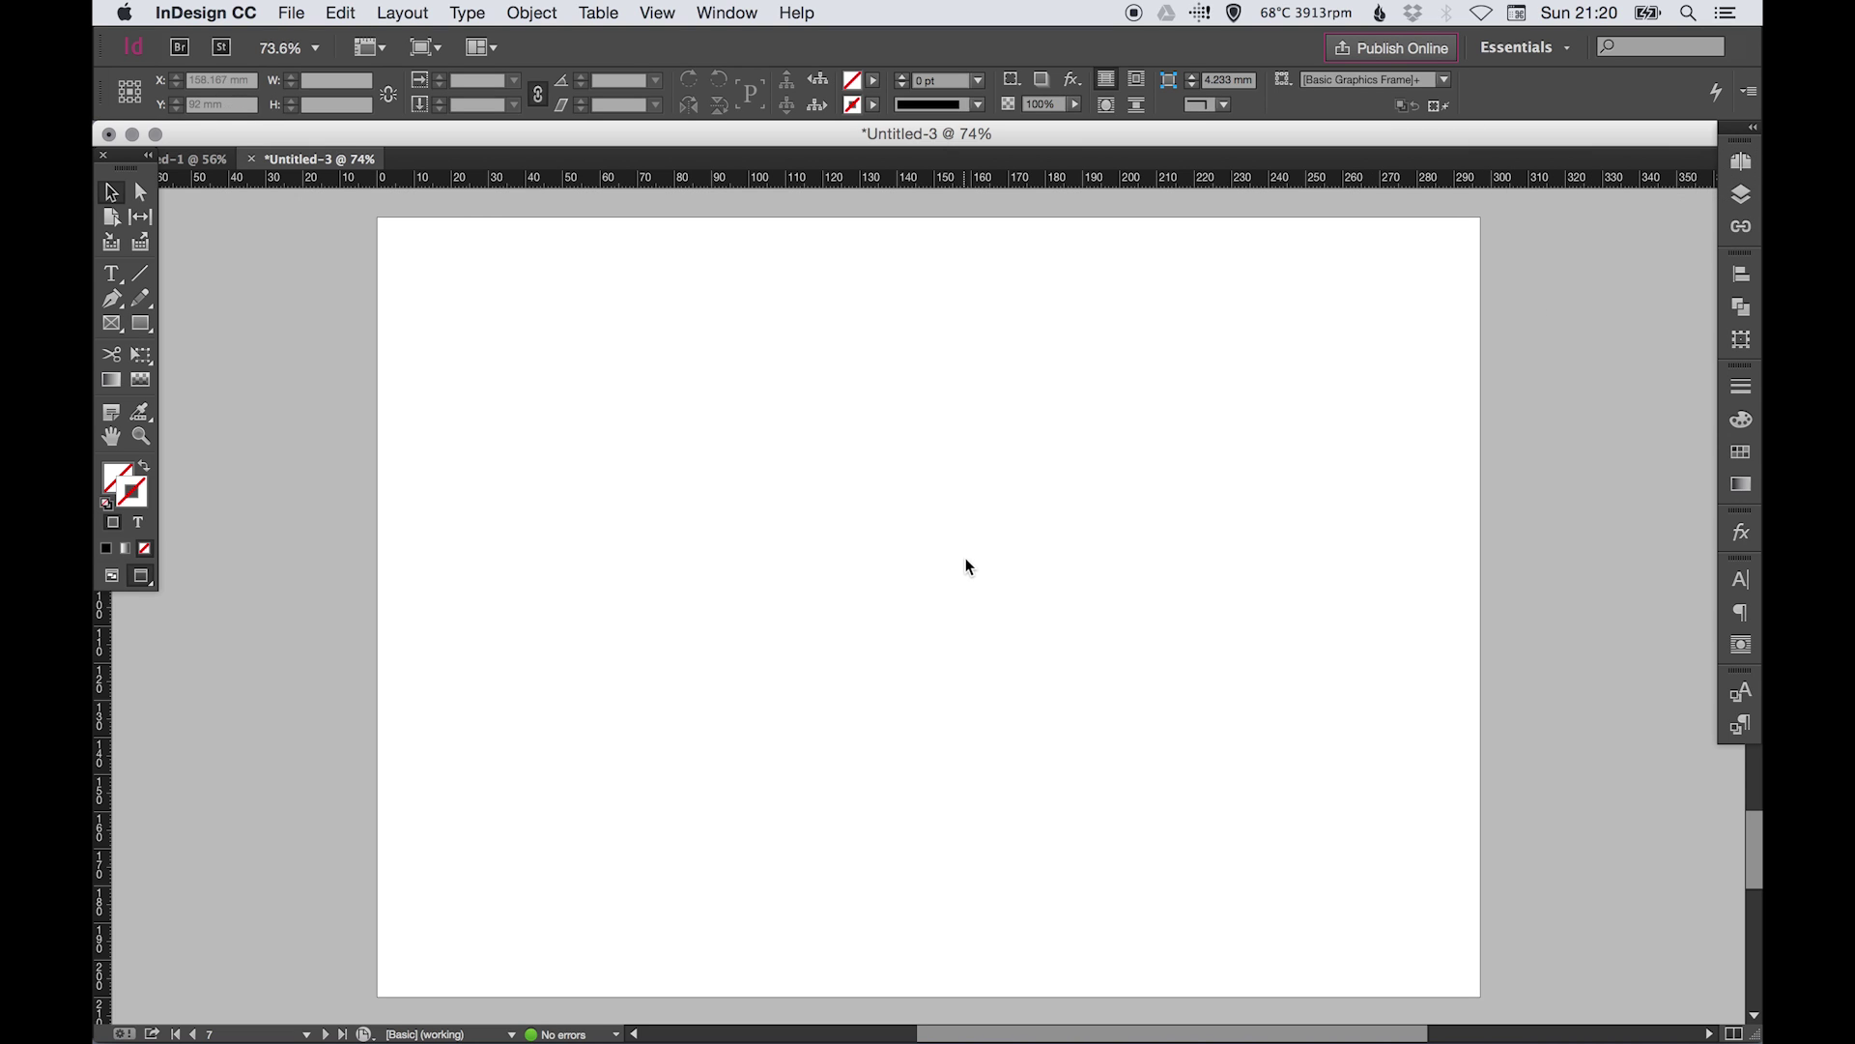